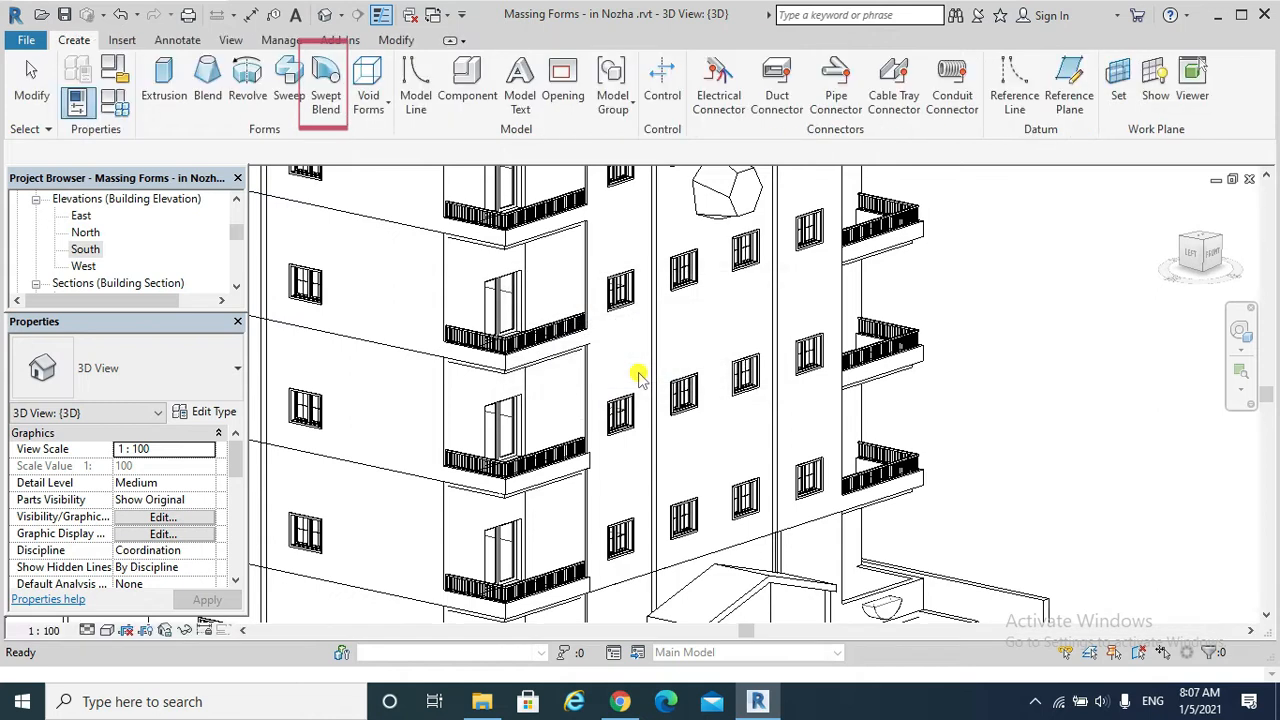
Start a Swept Blend with a sketched path and set its work plane to Grid : south facade 1.
click(329, 97)
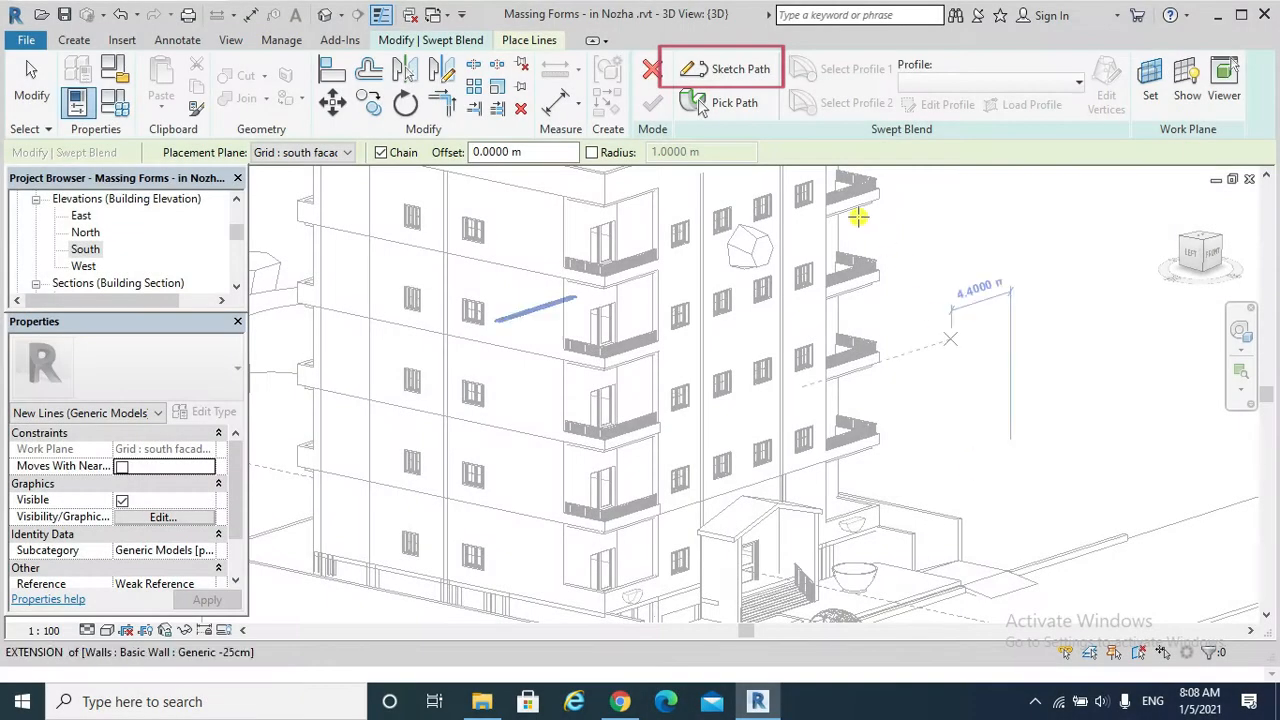
click(740, 70)
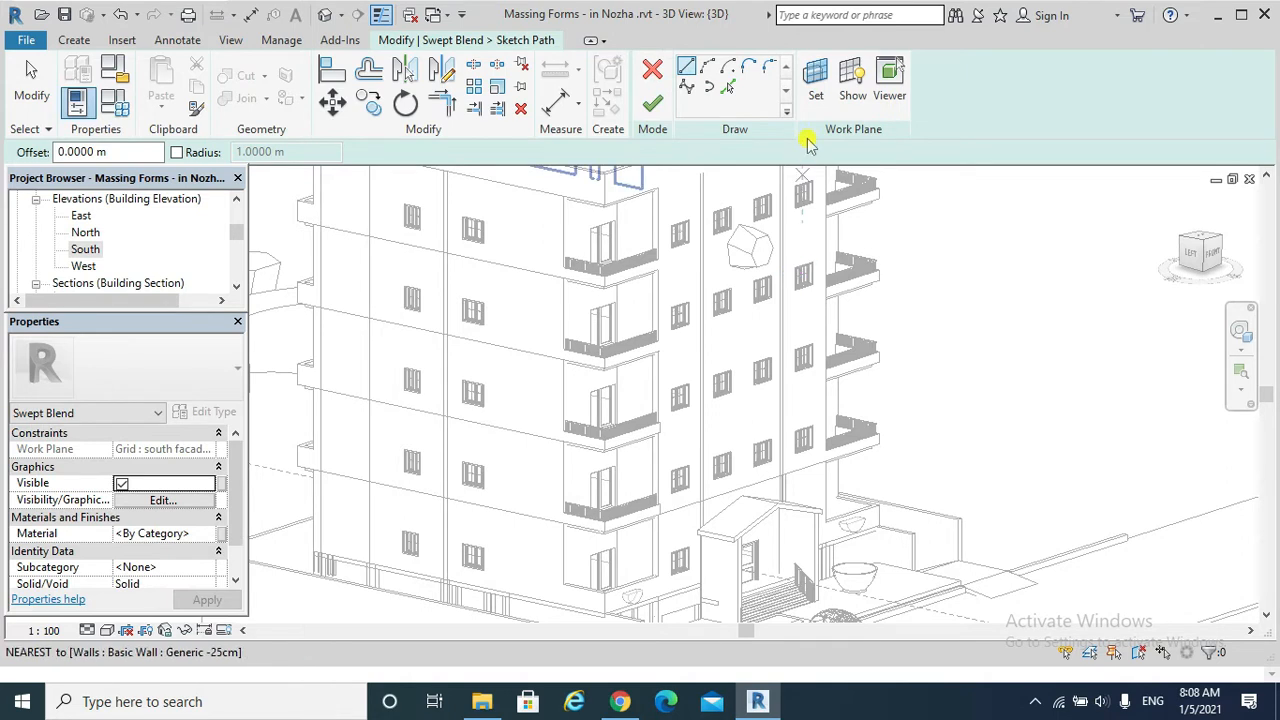
click(816, 90)
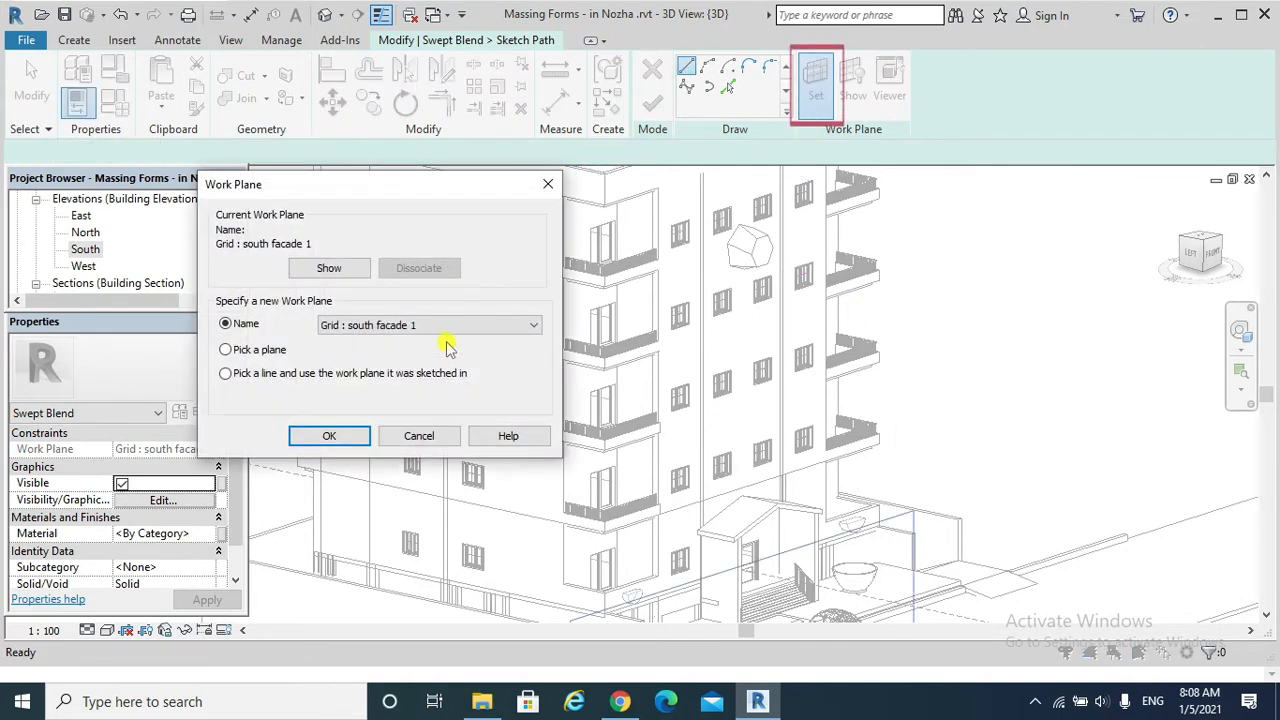
click(328, 436)
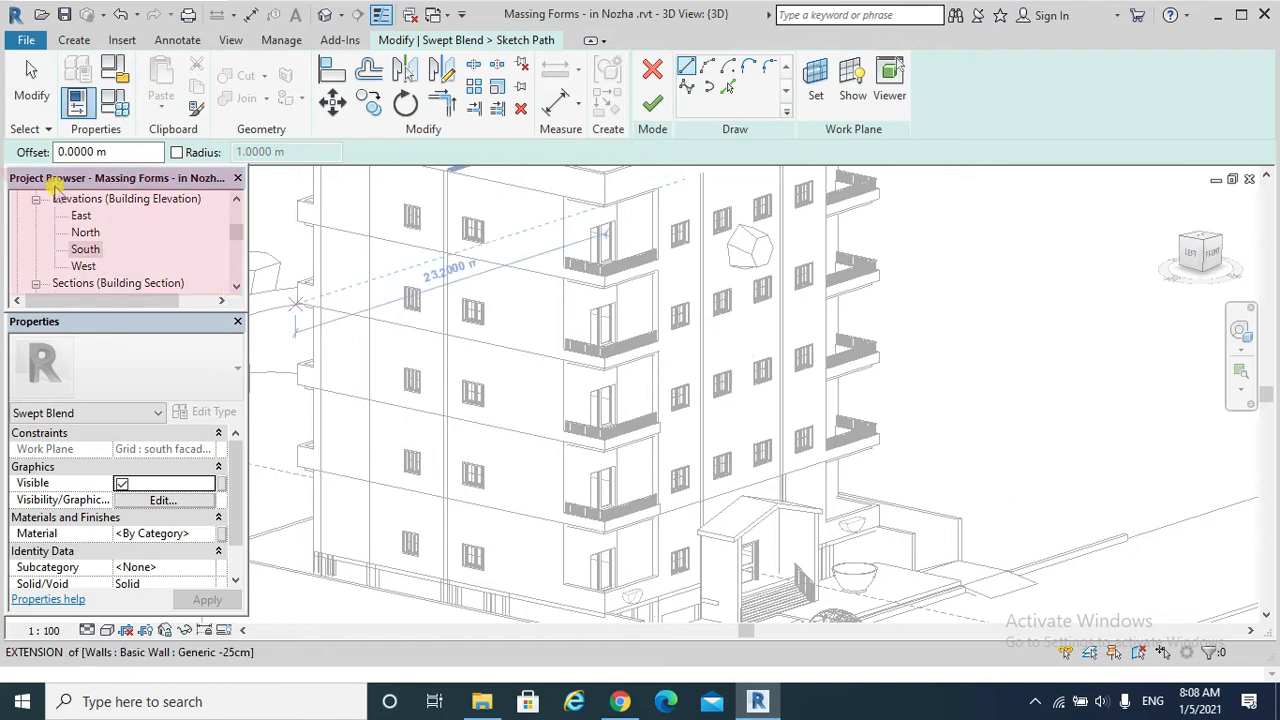
In the South elevation, sketch a horizontal 12.5 m path line across the central facade between the two vertical grids and finish the path.
double_click(84, 249)
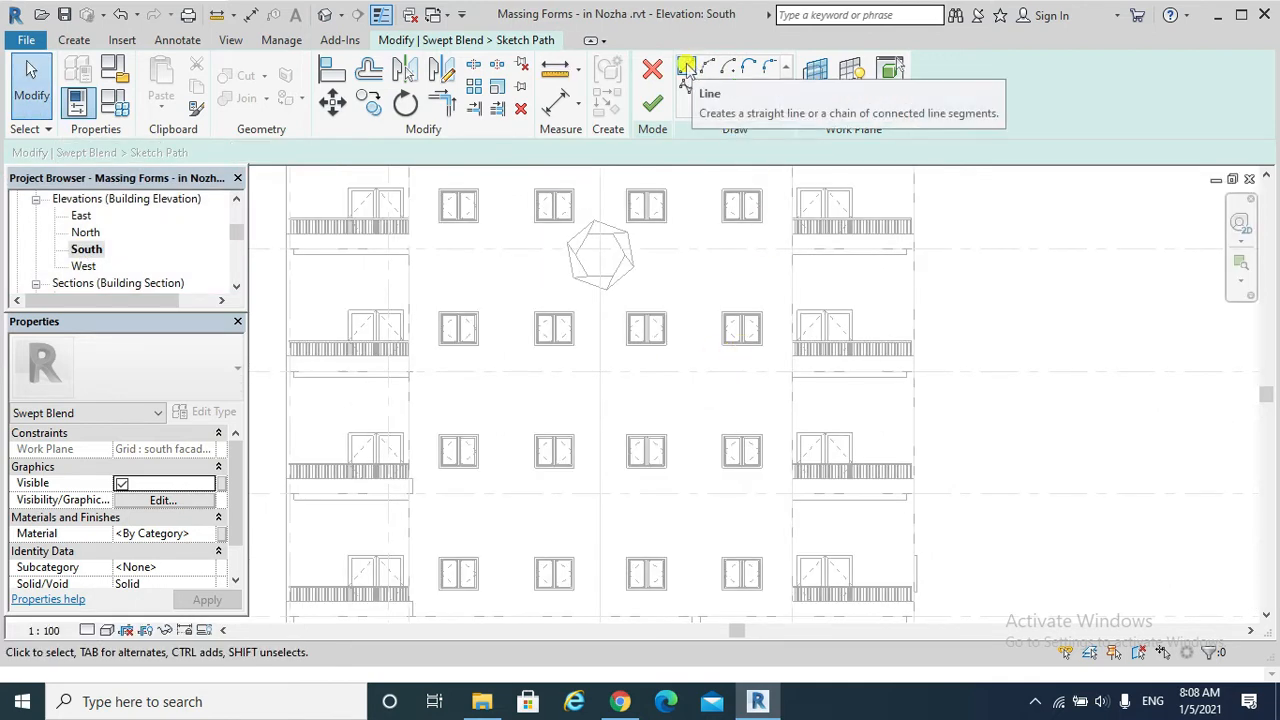
click(686, 68)
click(408, 398)
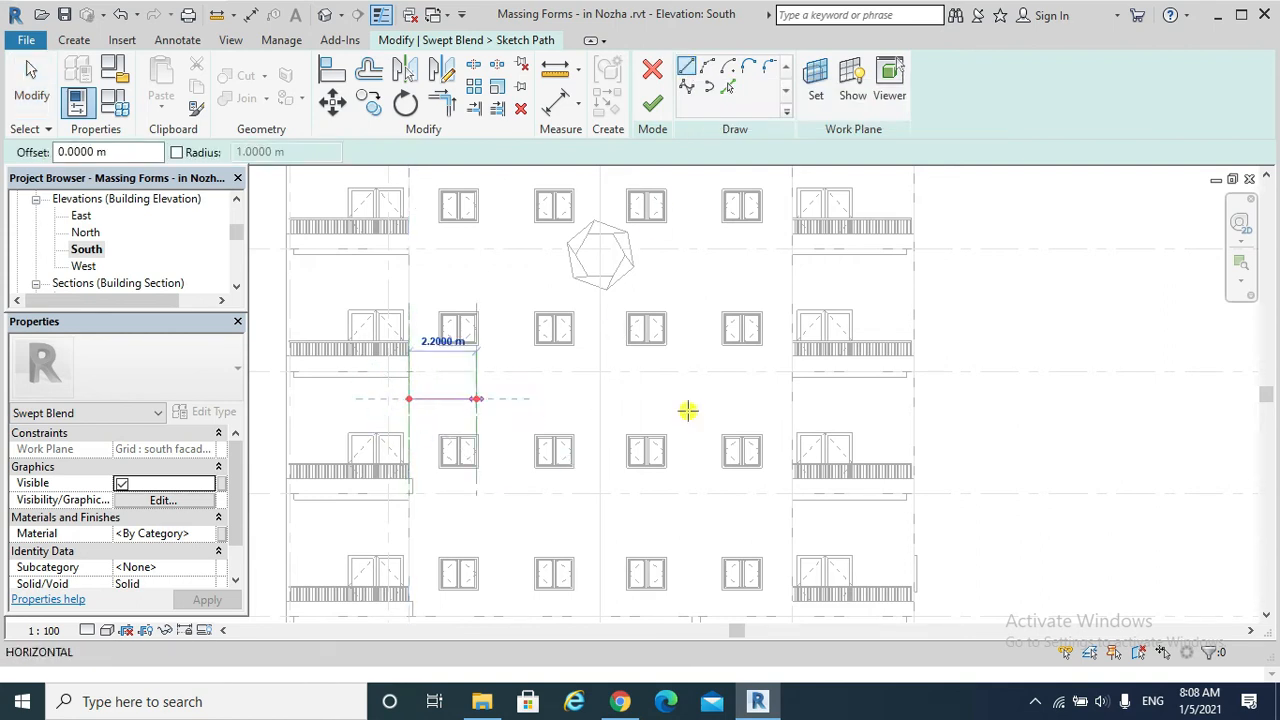
click(791, 399)
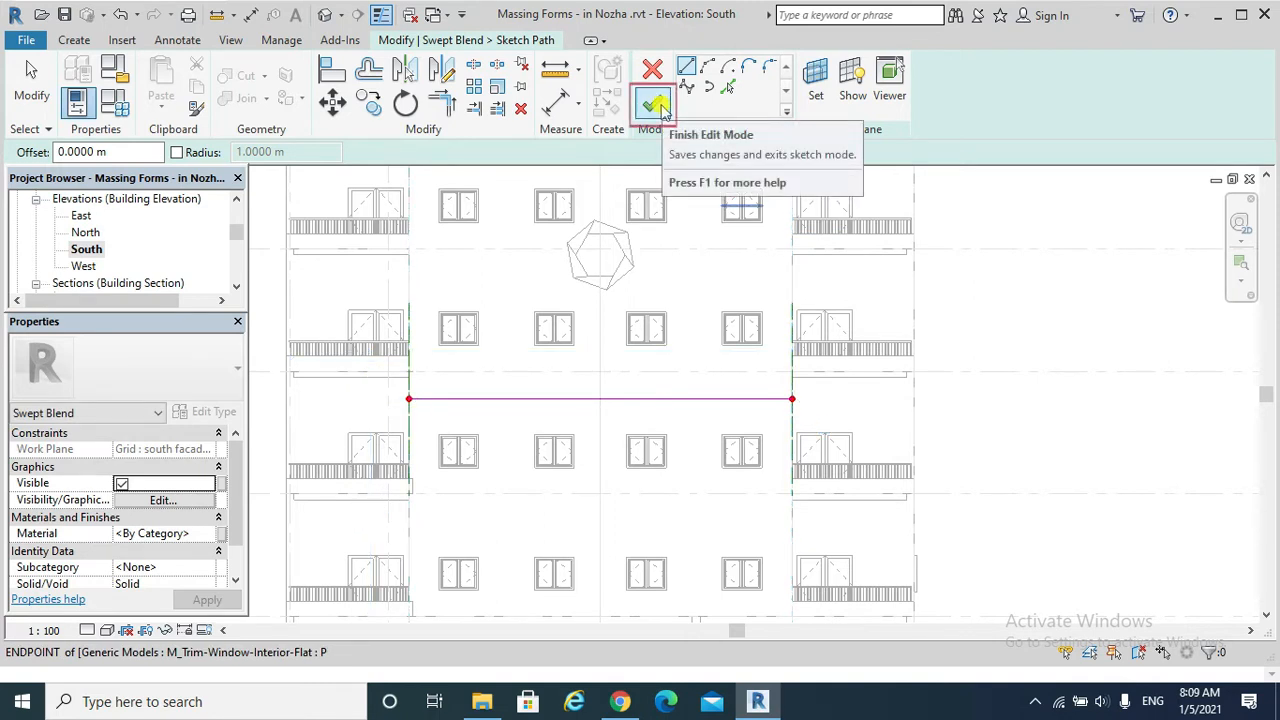
click(655, 106)
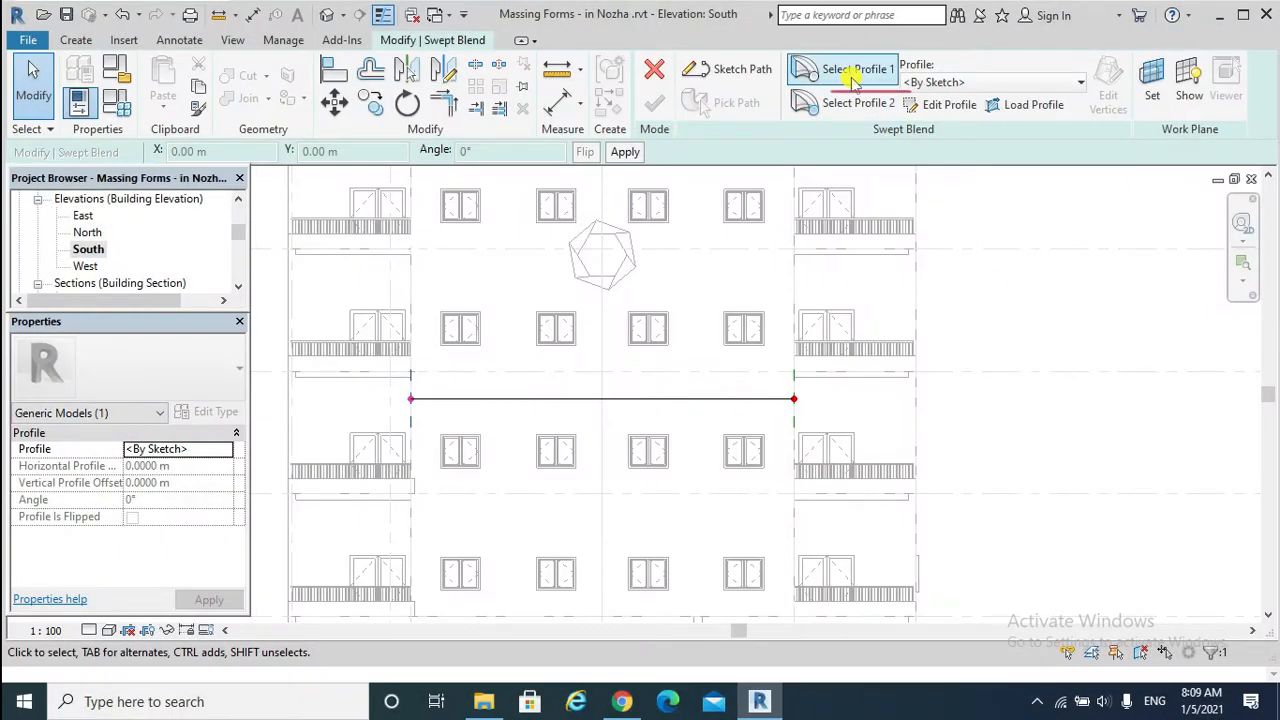
Sketch Profile 1 in the East elevation as a 0.4 by 0.3 m rectangle from the path point outward from the facade, and finish it.
click(848, 72)
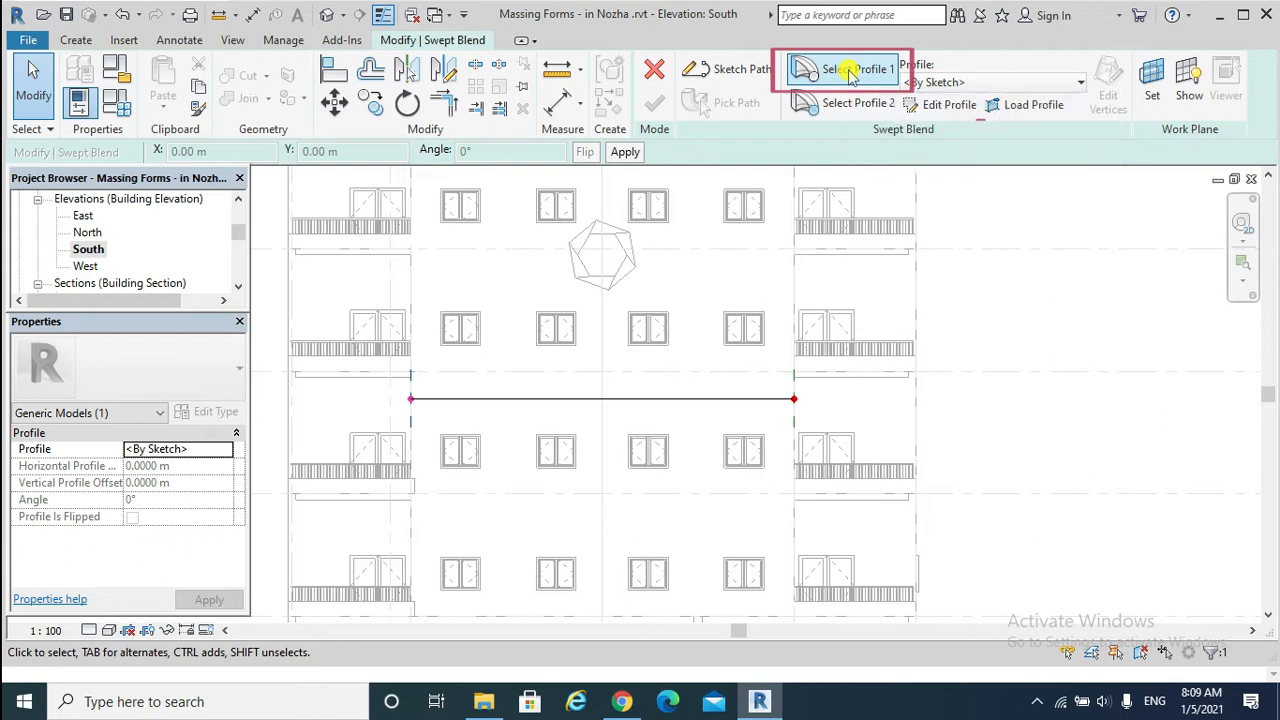
click(930, 106)
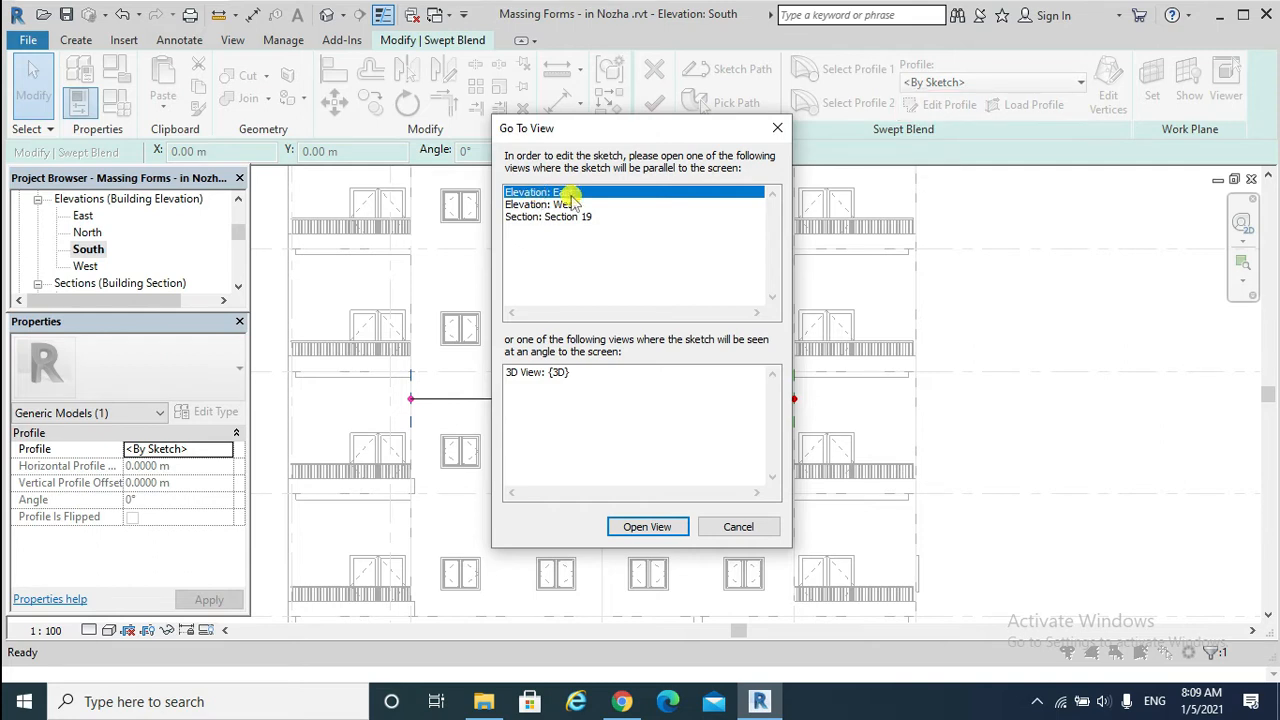
click(661, 527)
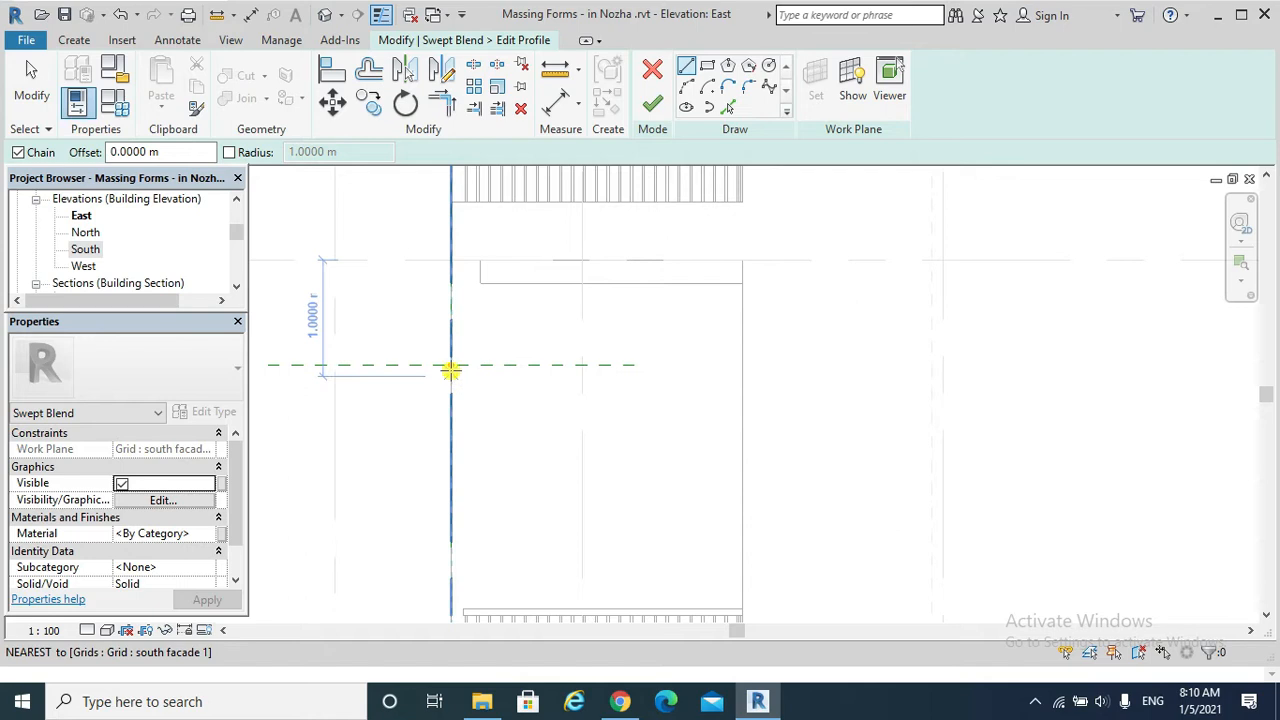
key(r)
key(c)
click(451, 365)
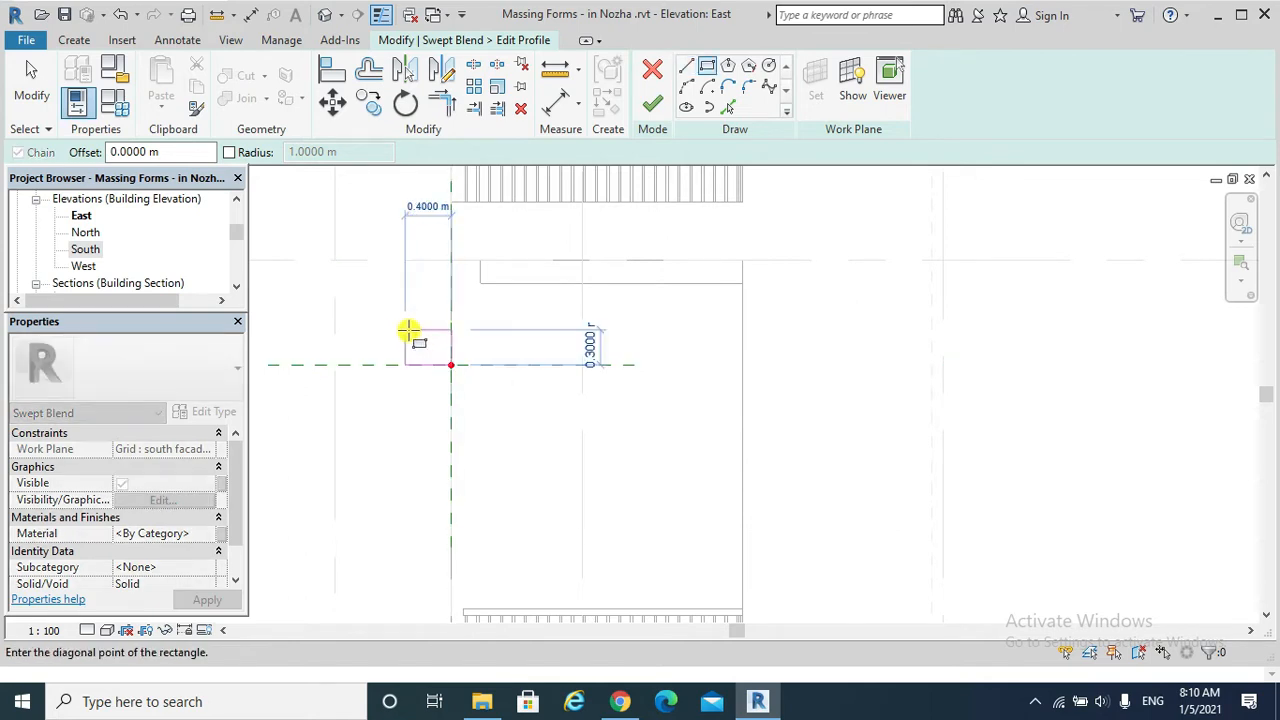
click(407, 330)
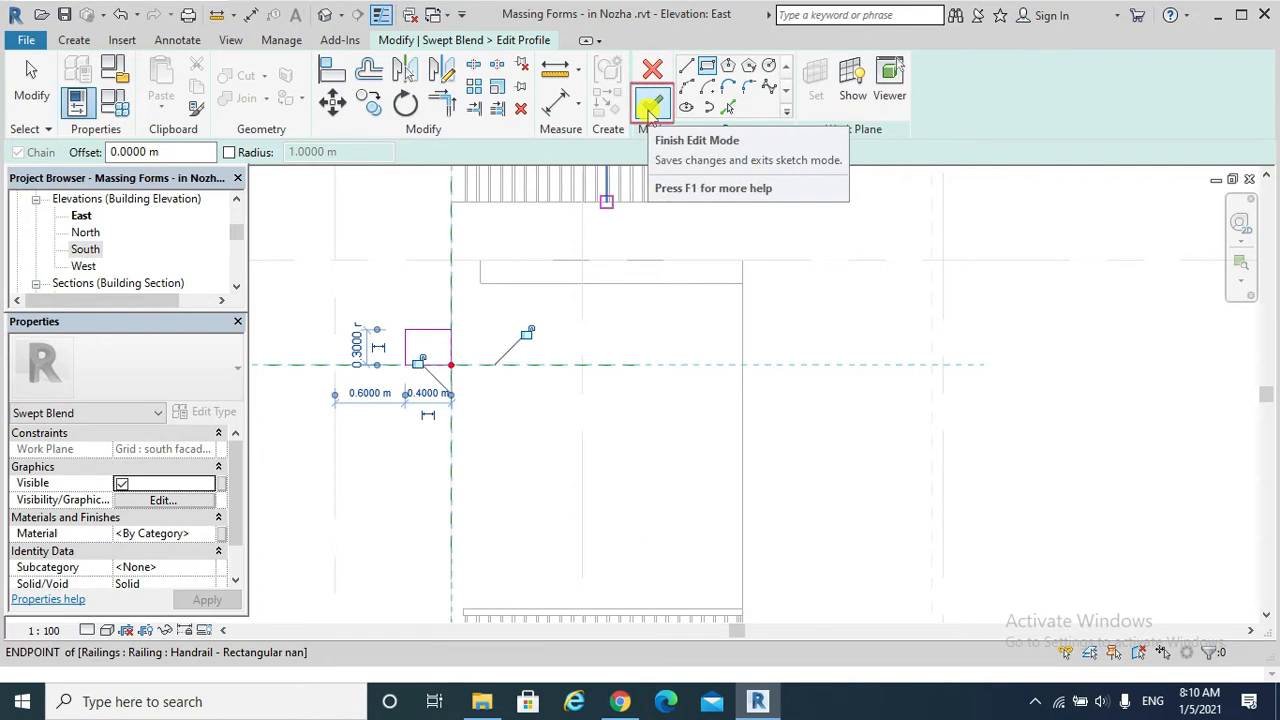
click(652, 107)
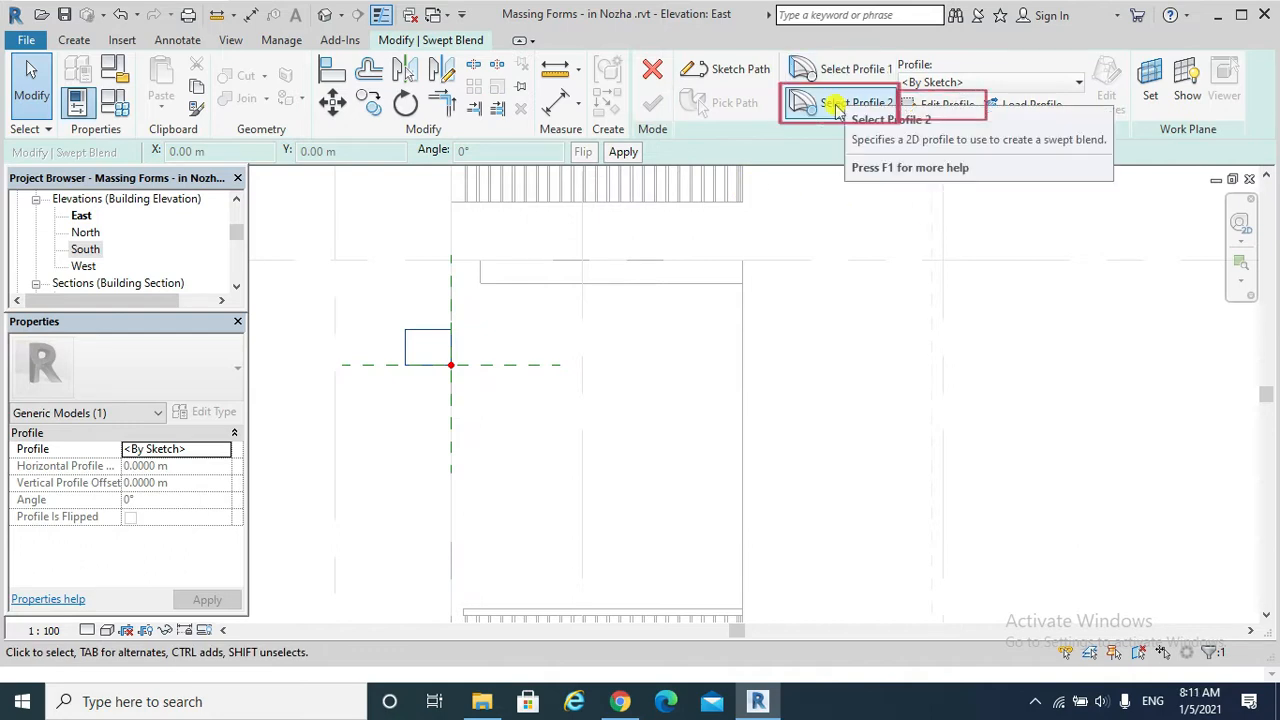
Sketch Profile 2 as a larger rectangle from the path point to the intersection of the outer grid and the level line above, and finish it.
click(836, 106)
click(946, 106)
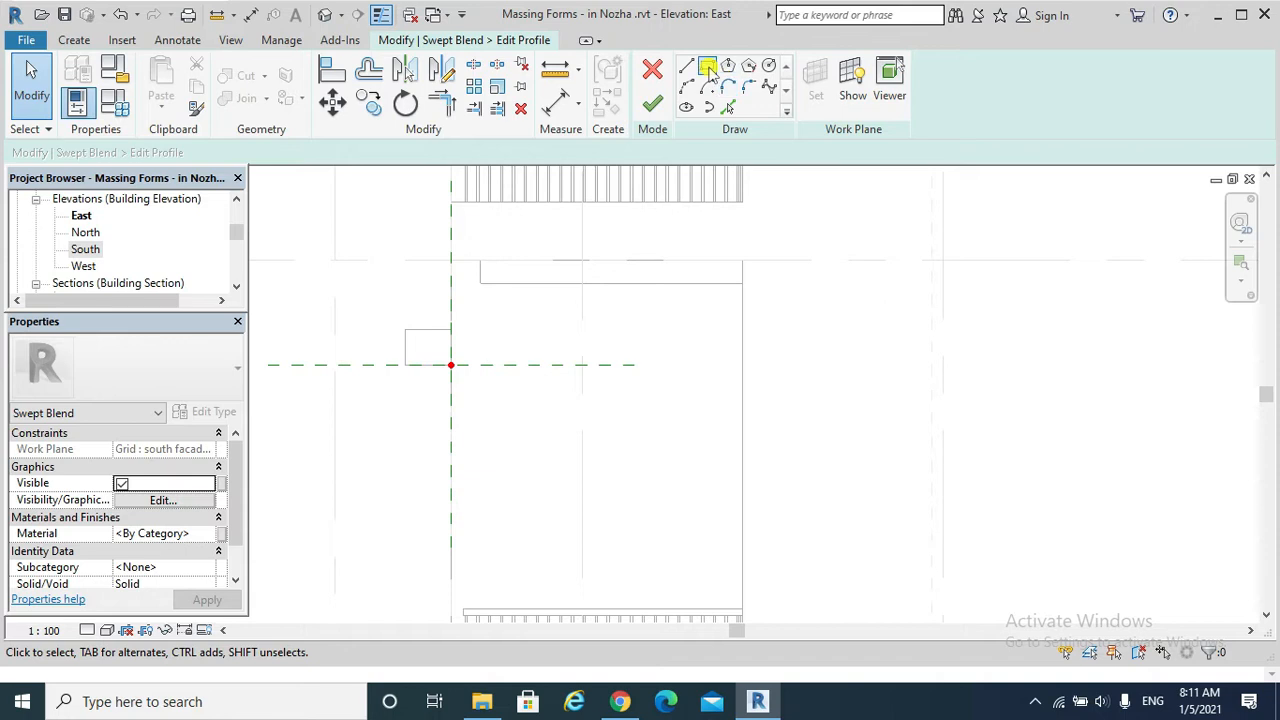
click(707, 68)
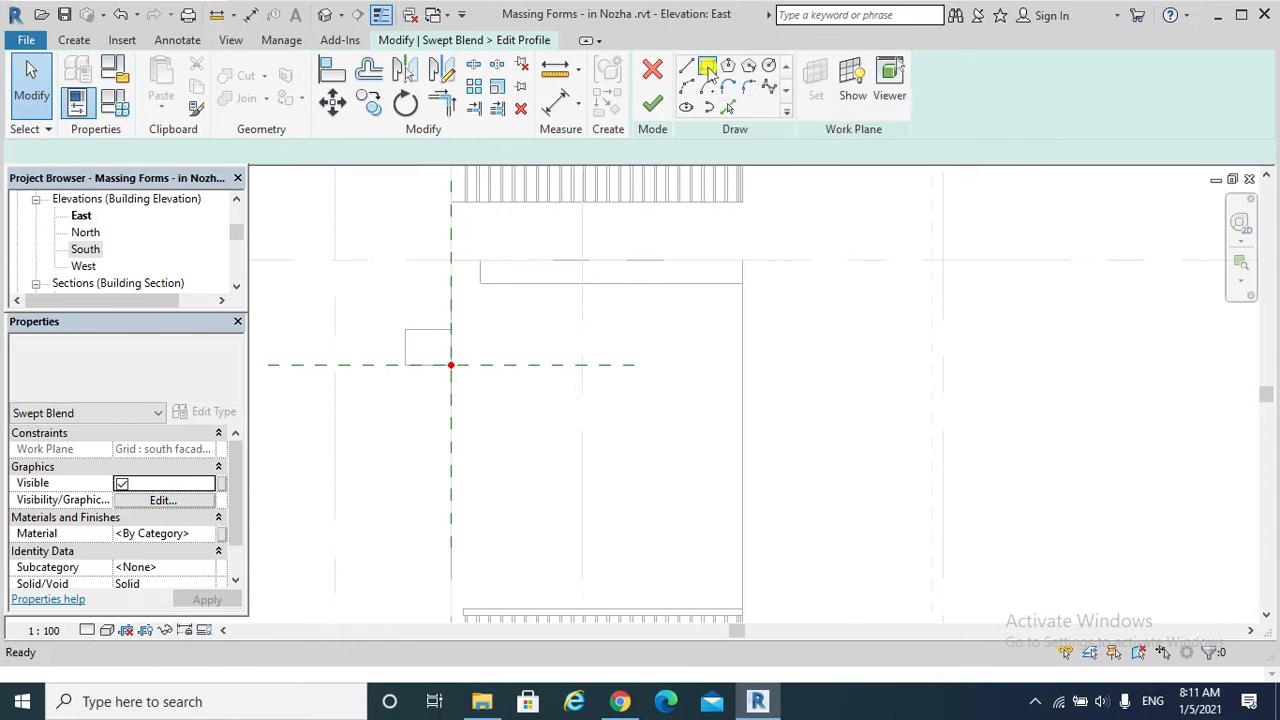
click(451, 366)
click(334, 260)
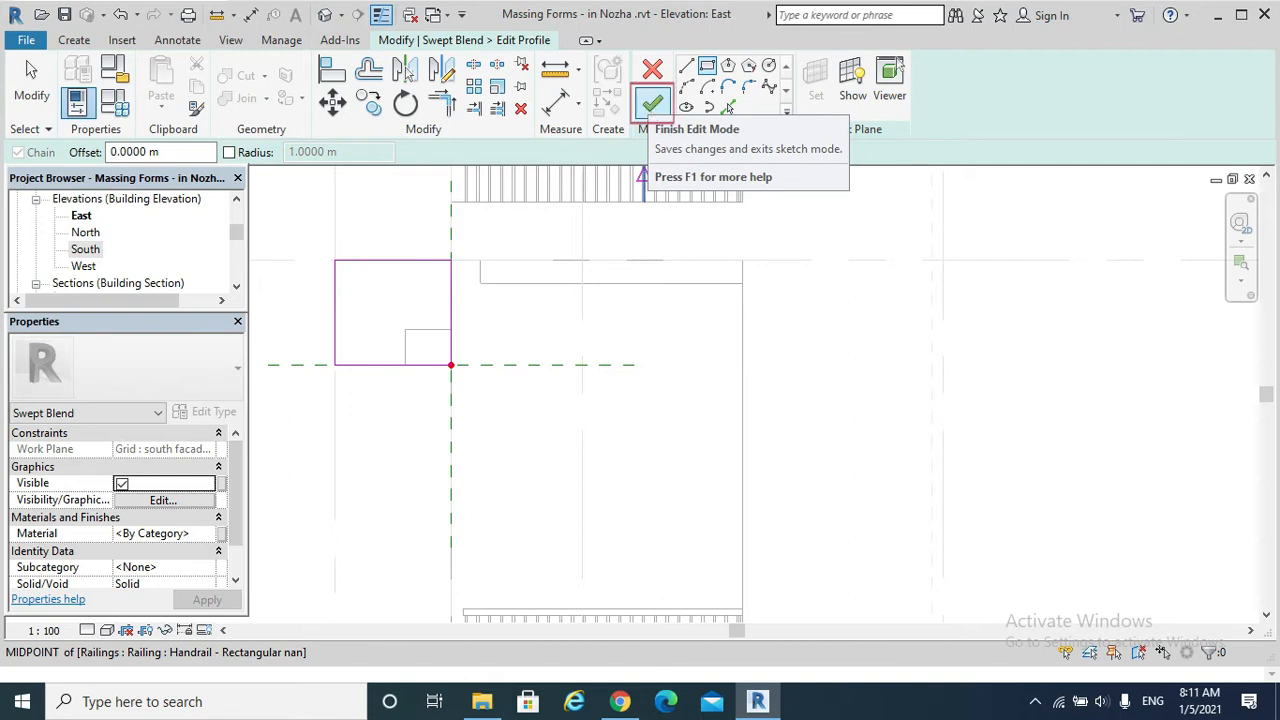
click(652, 103)
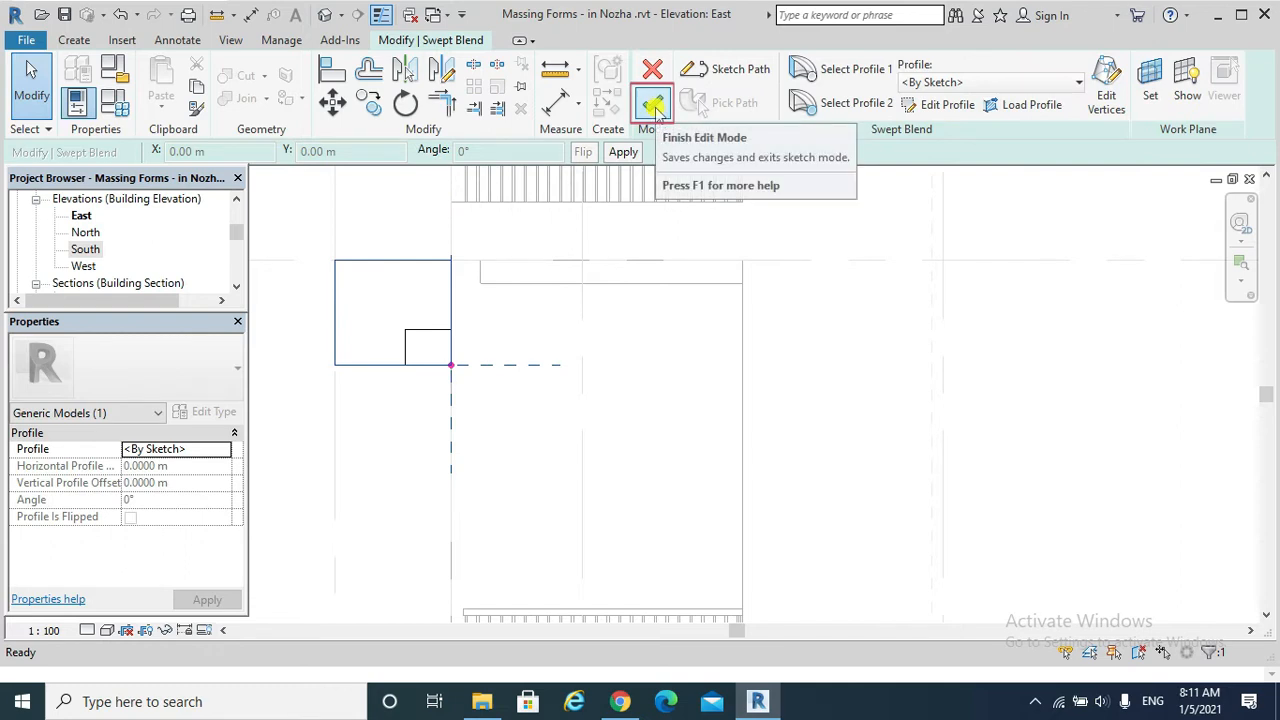
Finish the swept blend and the in-place model, and show the result on the facade in the default 3D view.
click(652, 103)
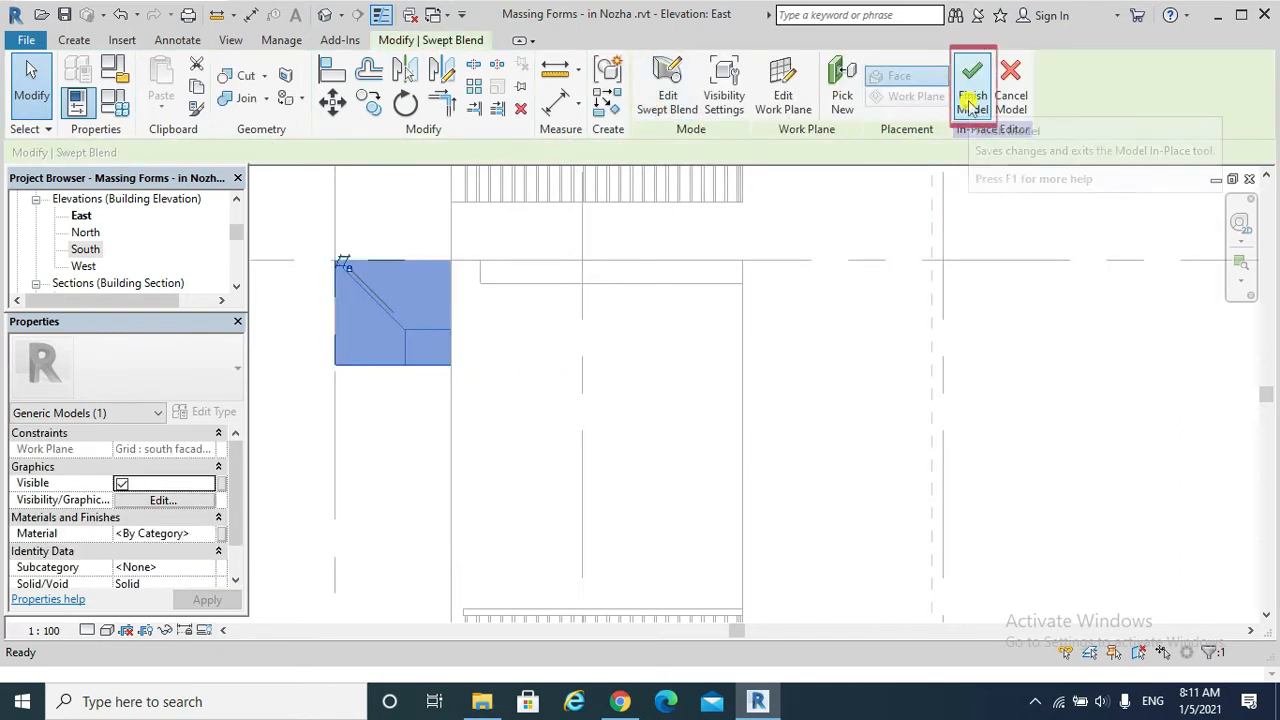
click(972, 103)
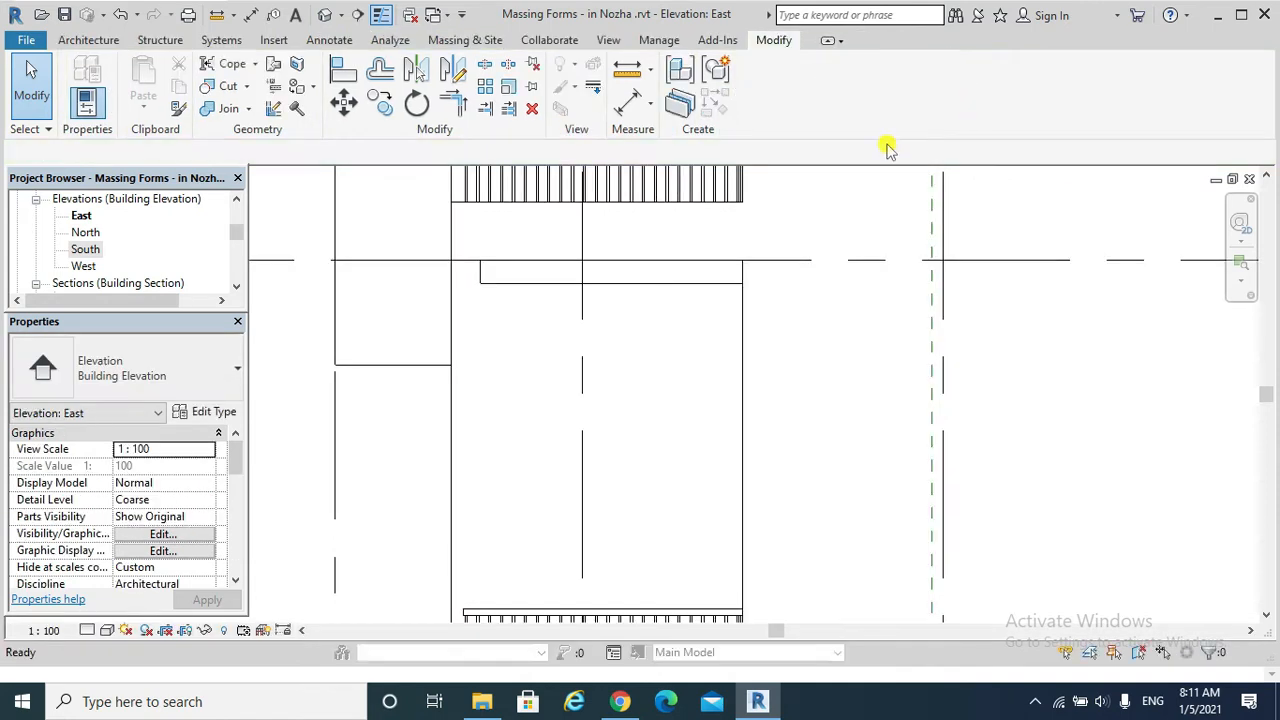
click(325, 14)
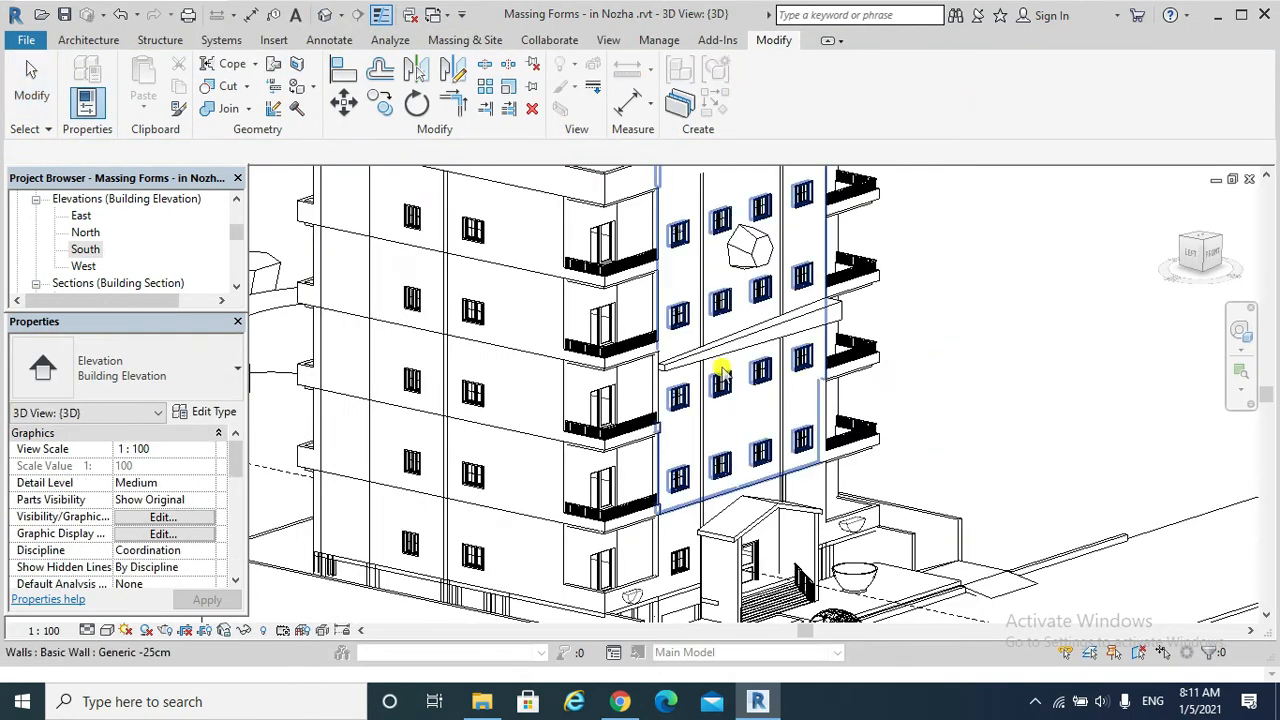
scroll(722, 372, up, 4)
click(838, 296)
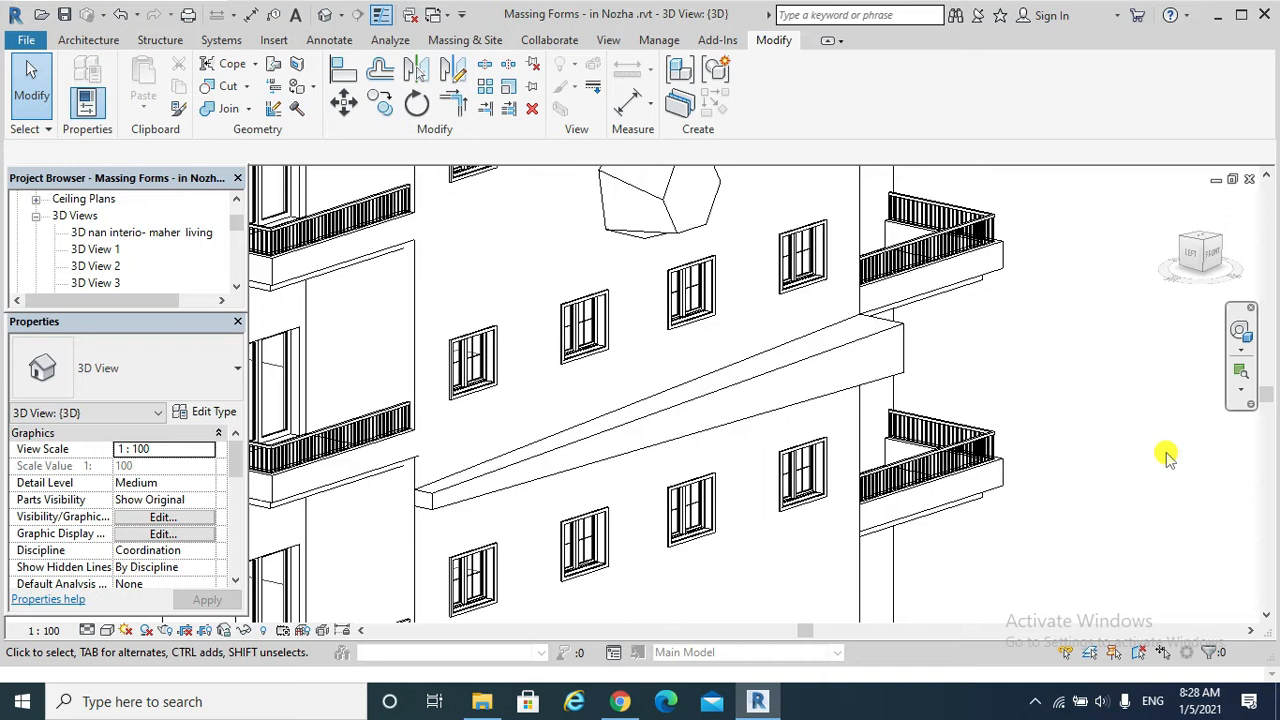
Reopen the facade's swept blend for in-place editing and open the sketch of its Profile 2.
click(858, 340)
double_click(858, 340)
click(858, 340)
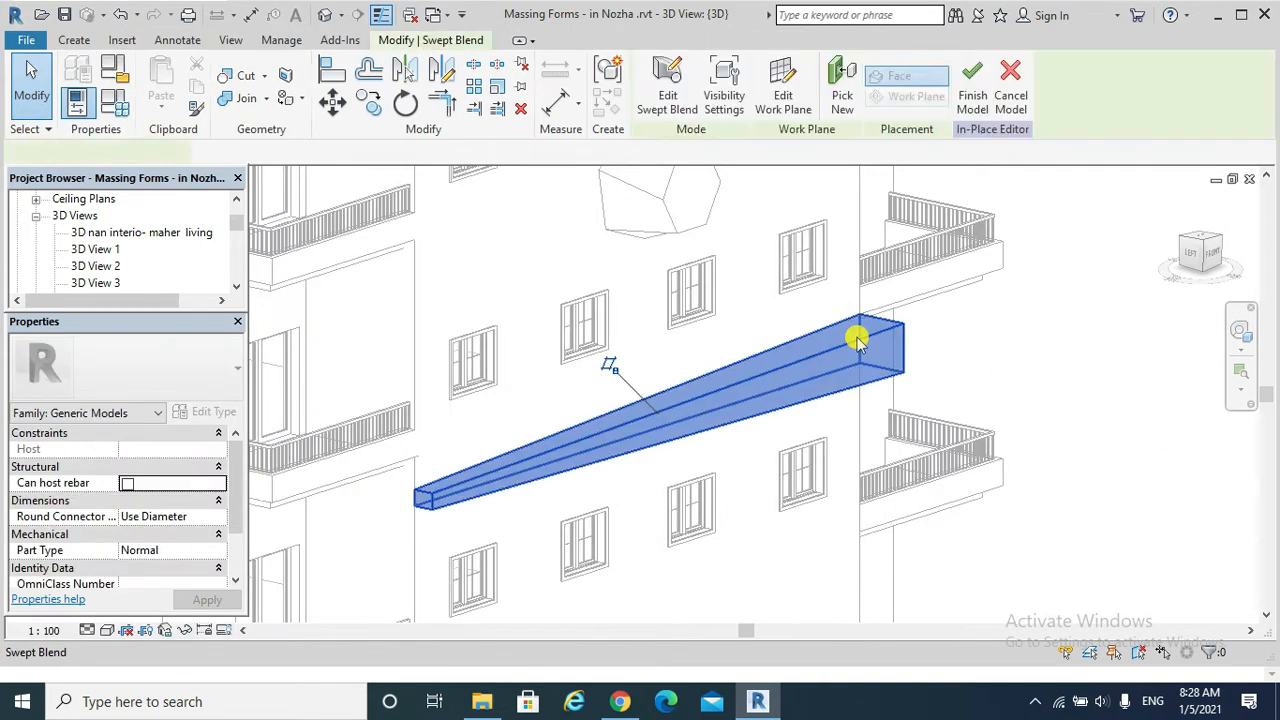
double_click(858, 340)
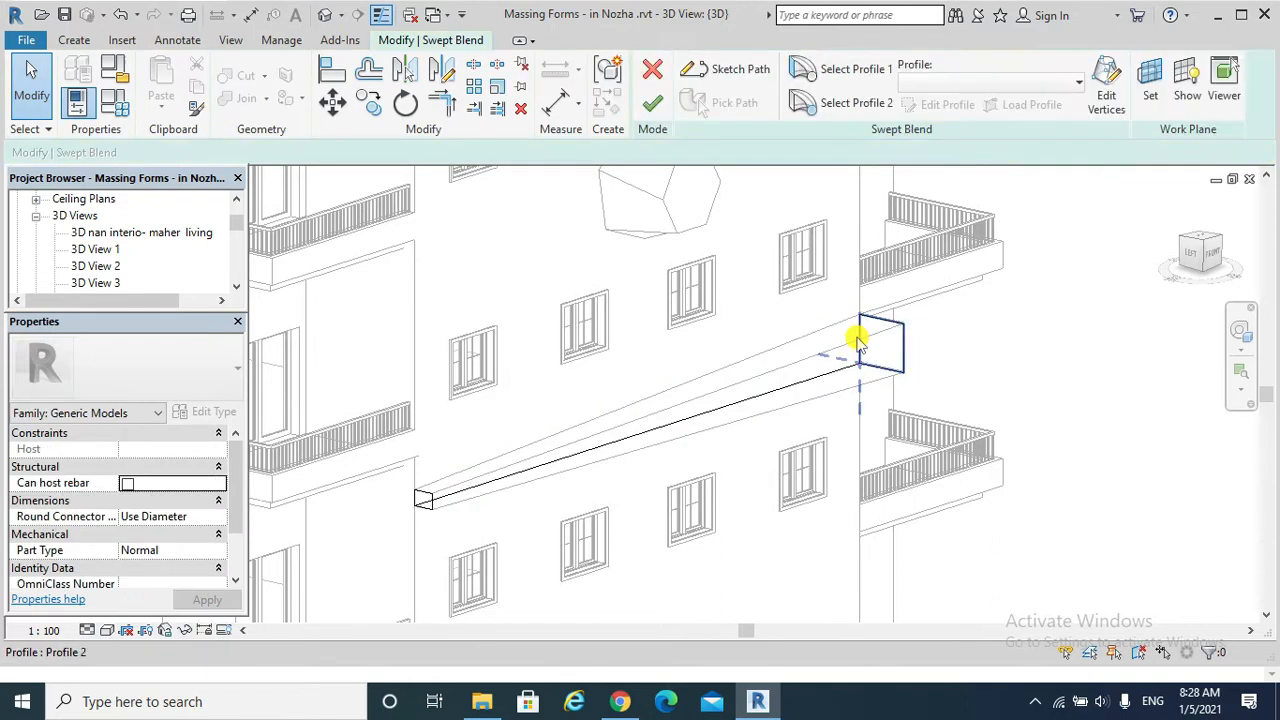
click(856, 103)
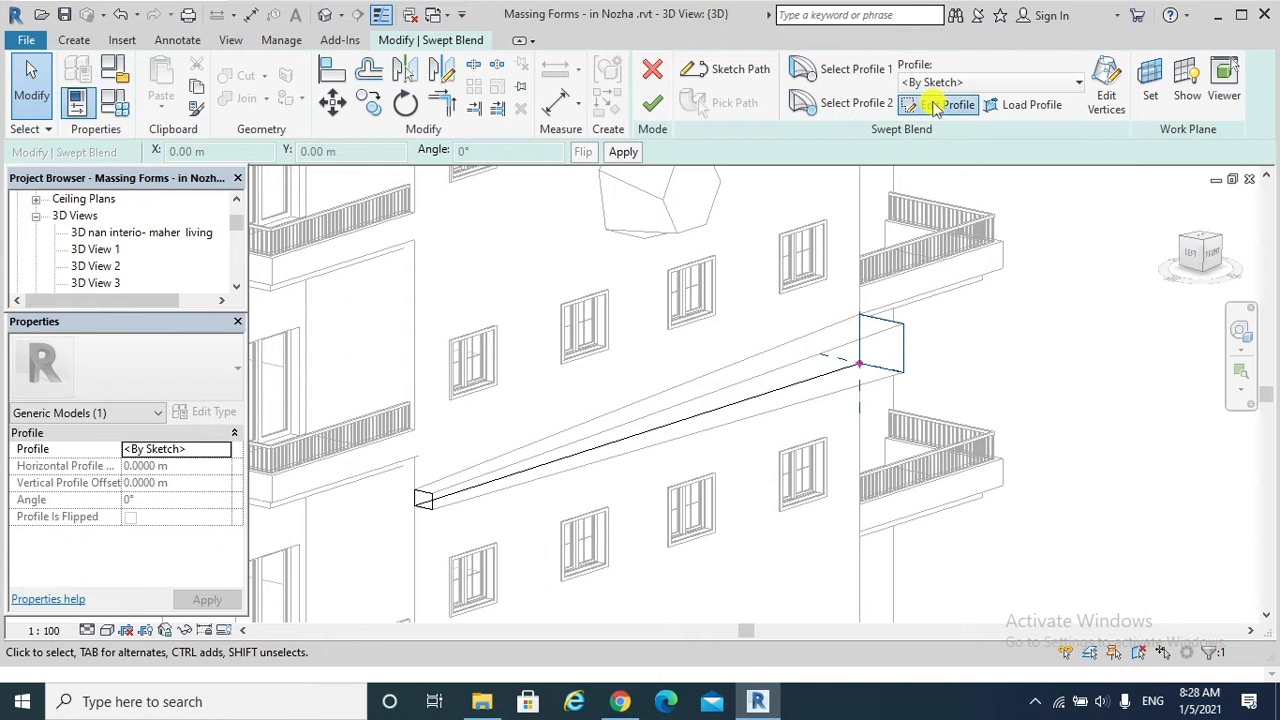
click(938, 104)
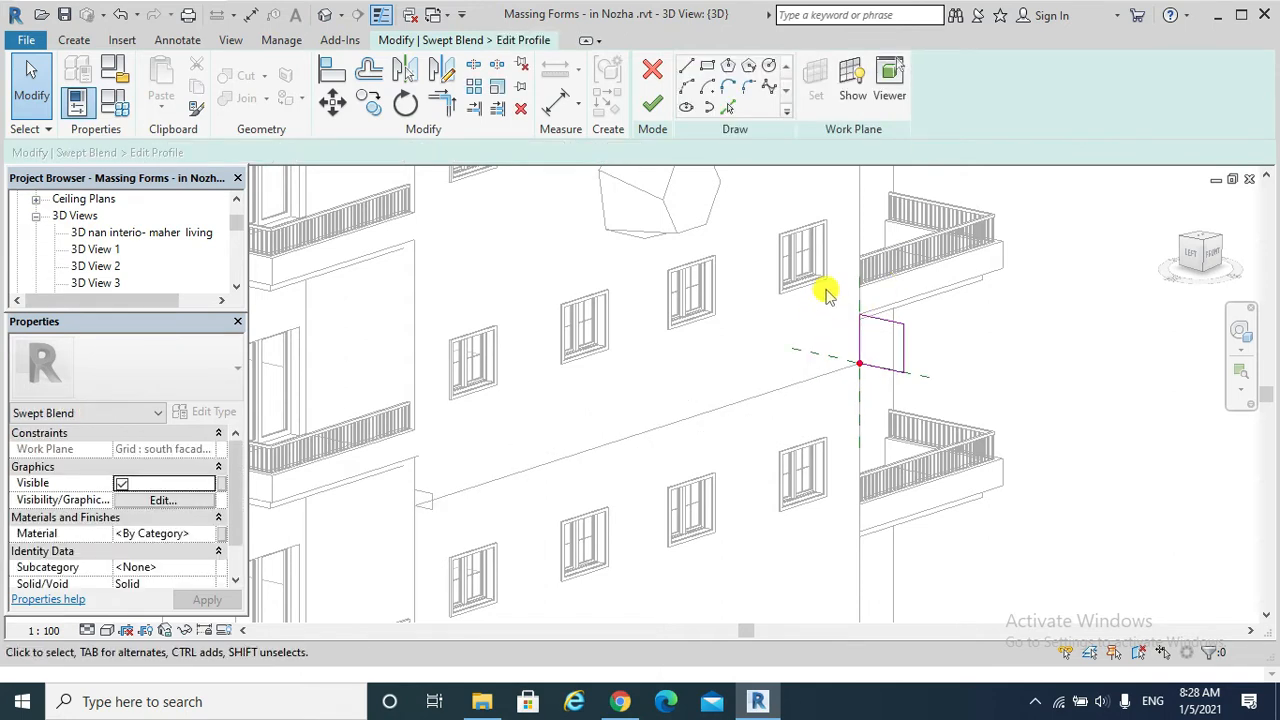
Move the whole Profile 2 rectangle about 1.9 m straight down along the wall edge and finish the profile sketch.
drag(826, 293, 926, 400)
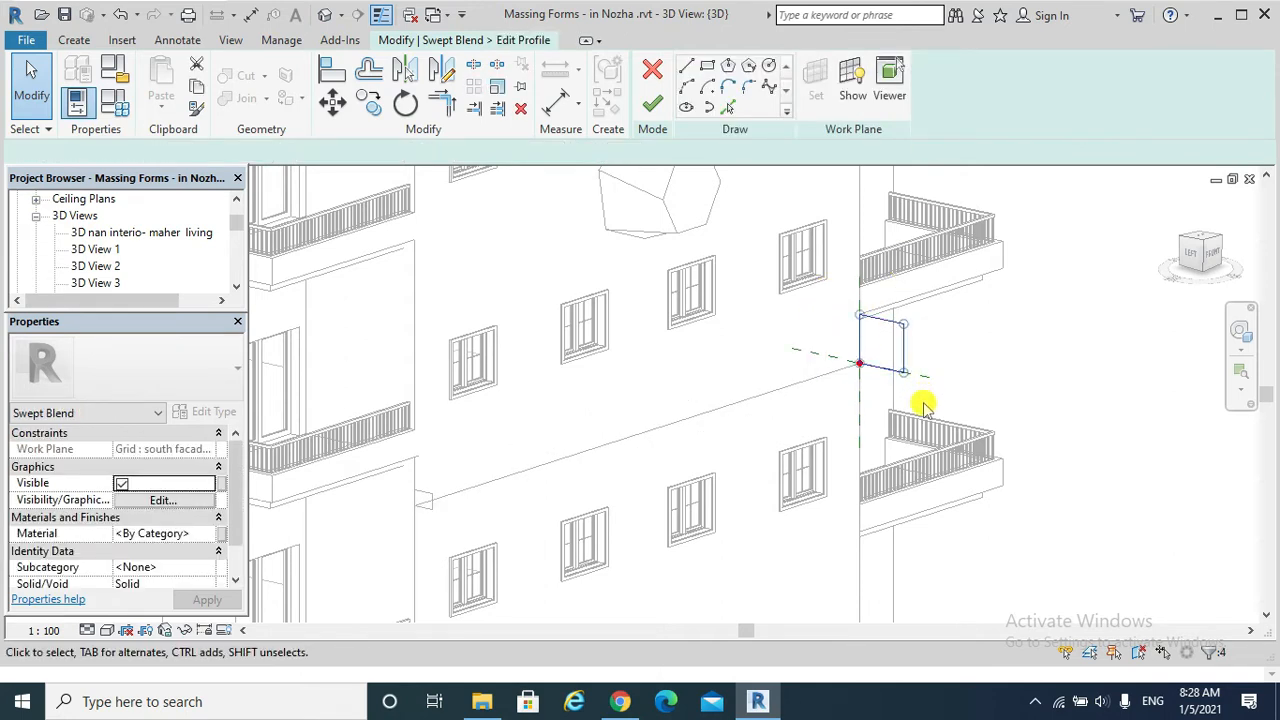
click(332, 102)
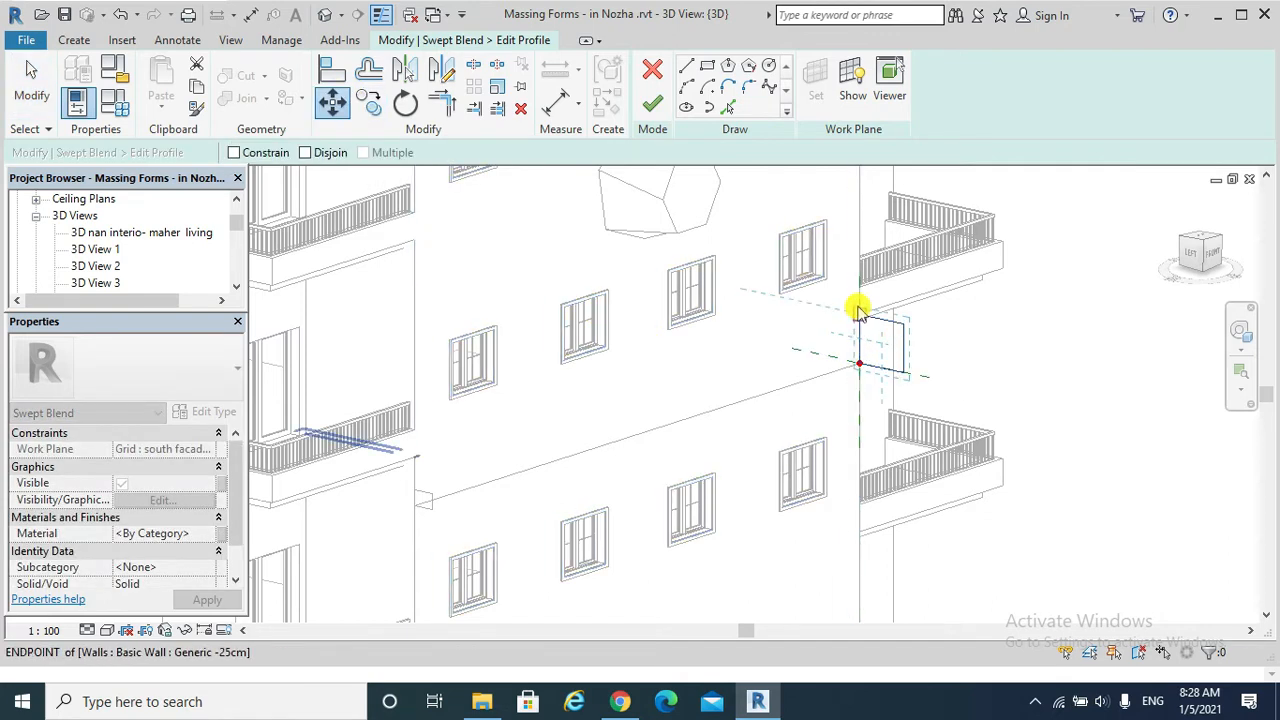
click(858, 318)
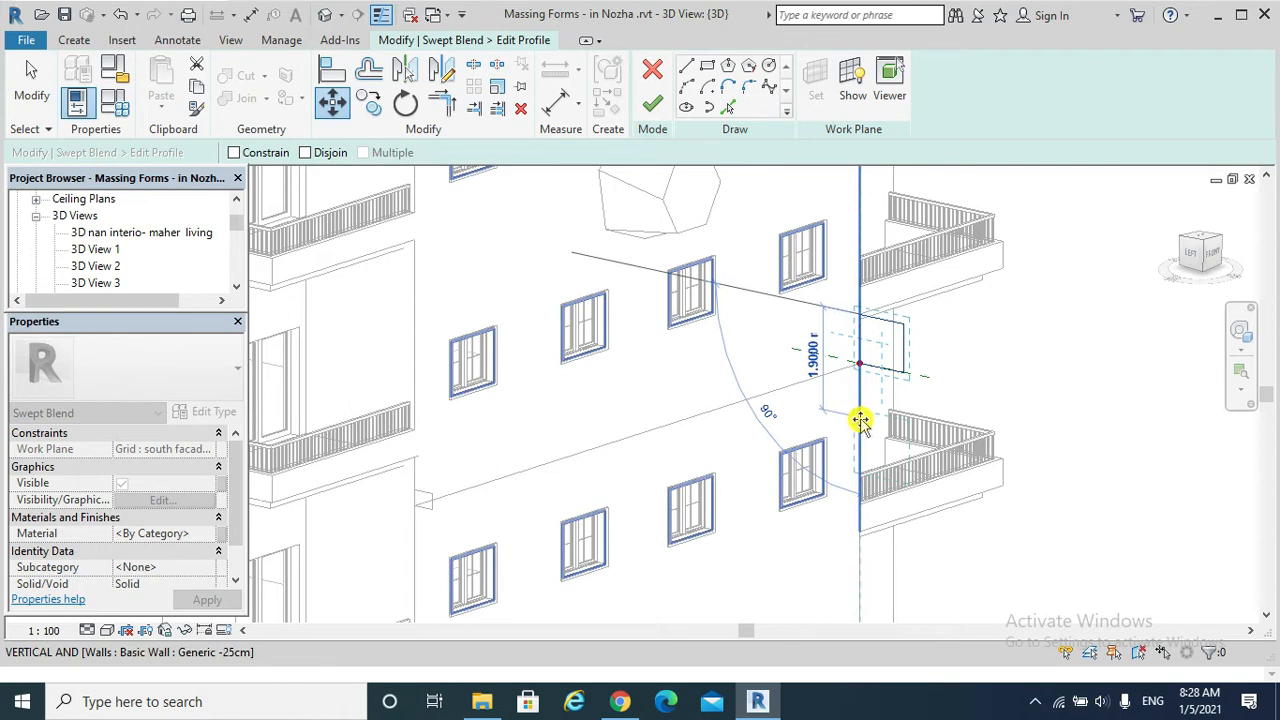
click(859, 419)
click(652, 103)
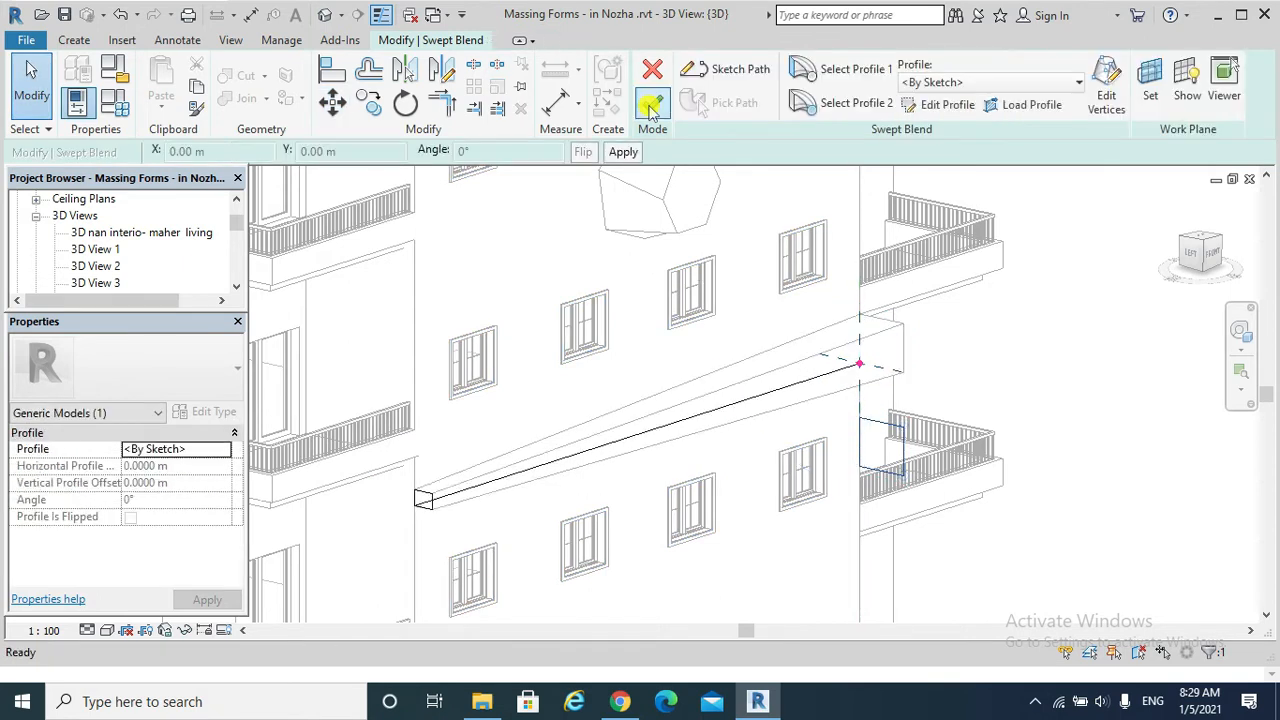
Finish the edited swept blend and its in-place model, and check the reshaped band on the facade.
click(650, 107)
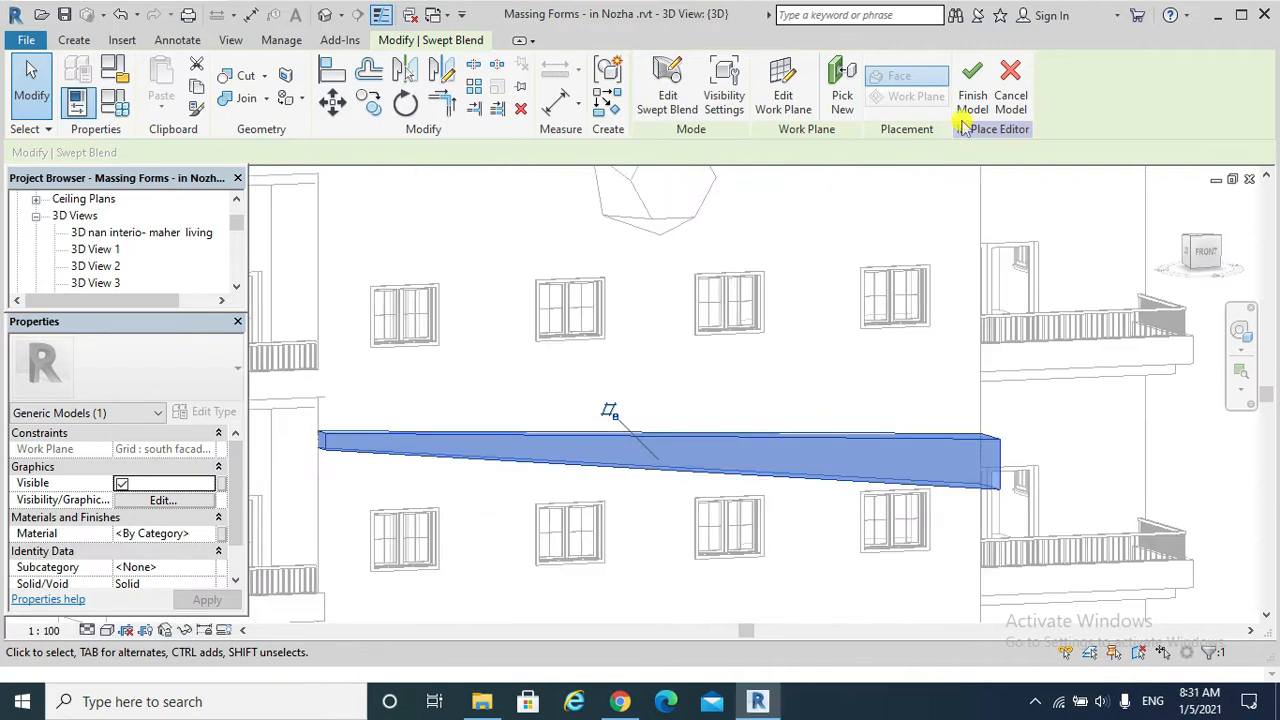
click(973, 103)
click(858, 442)
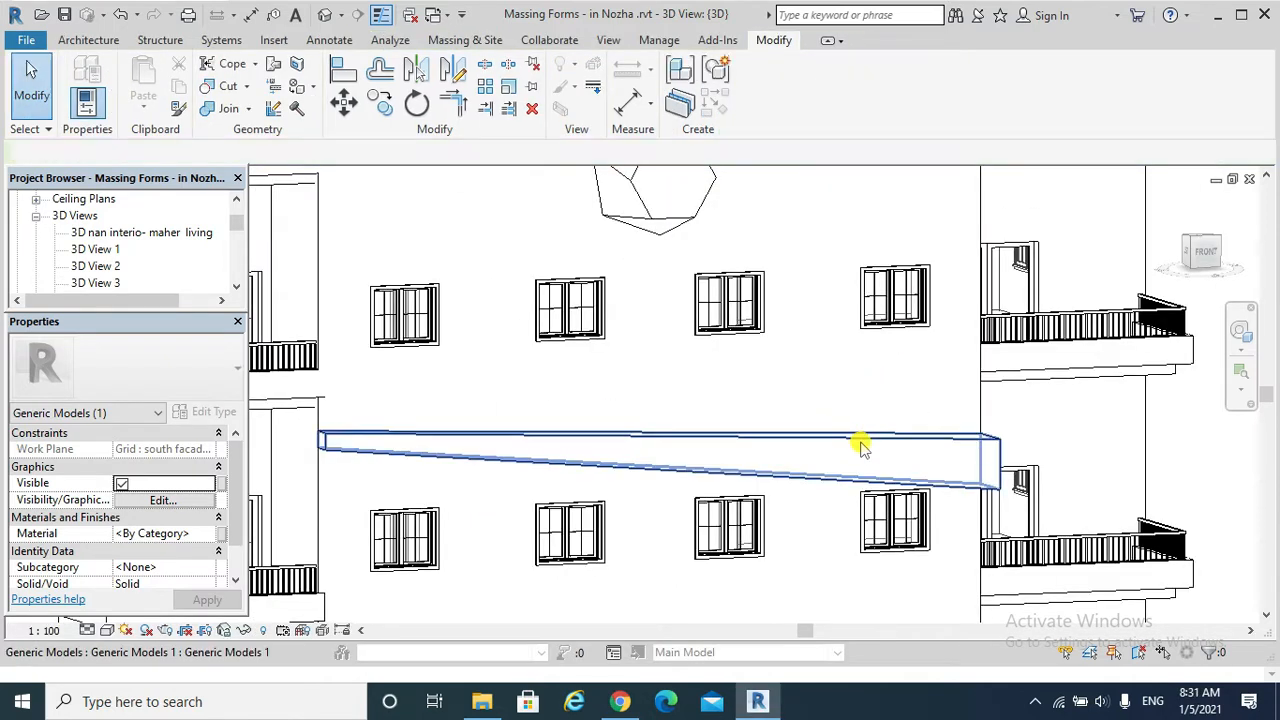
shift+middle_drag(863, 434, 903, 466)
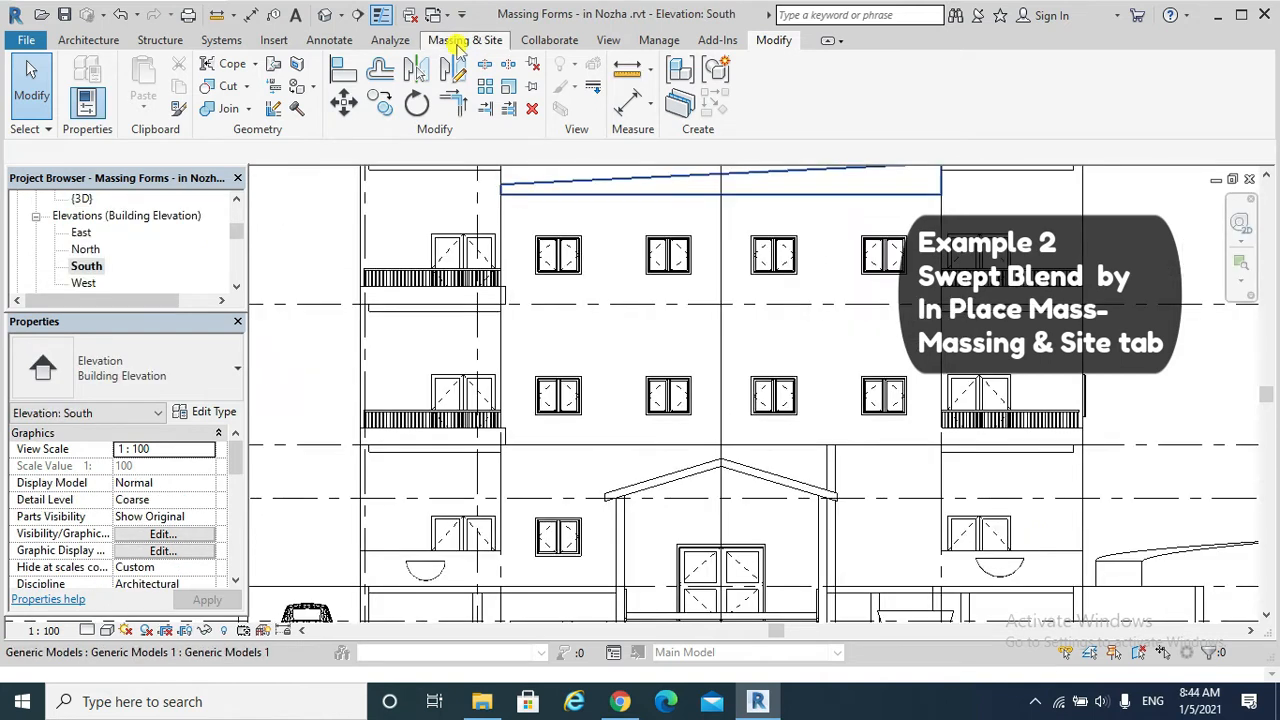
Start a new in-place mass named Mass 1 in the South elevation.
click(463, 40)
click(193, 95)
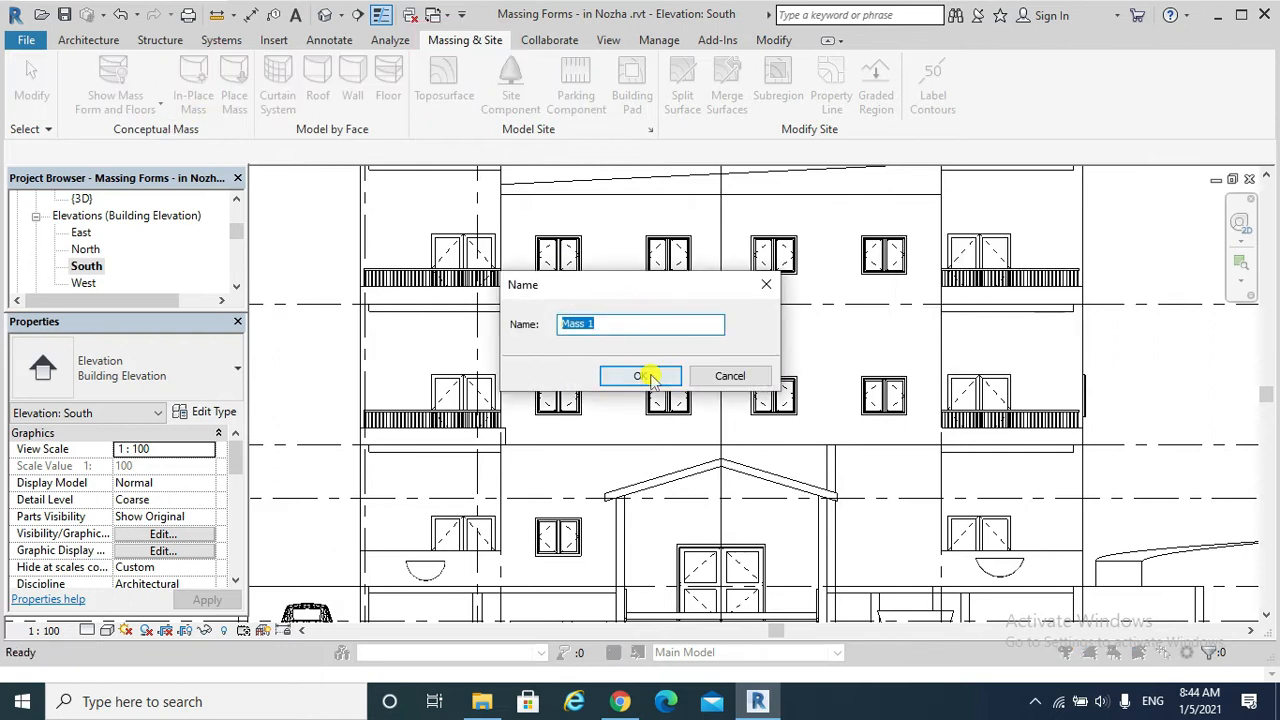
click(648, 375)
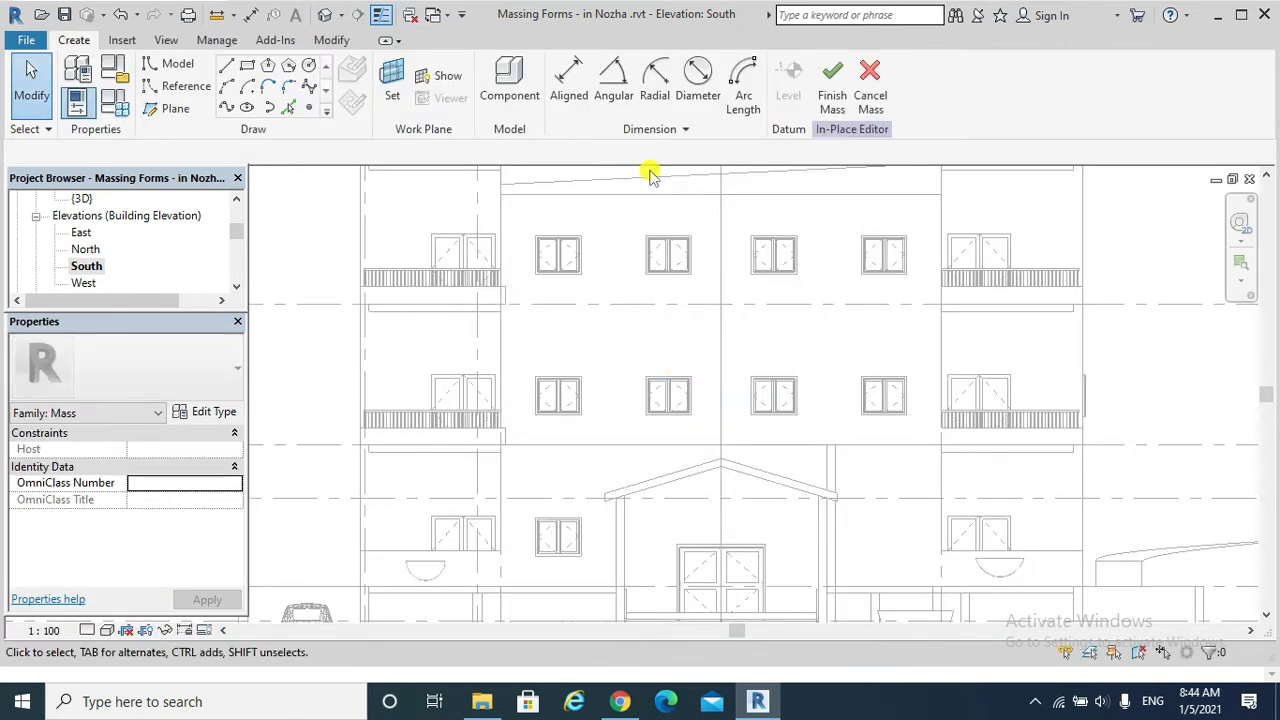
Set the work plane of the in-place mass to the named plane Grid : south facade 1.
click(394, 102)
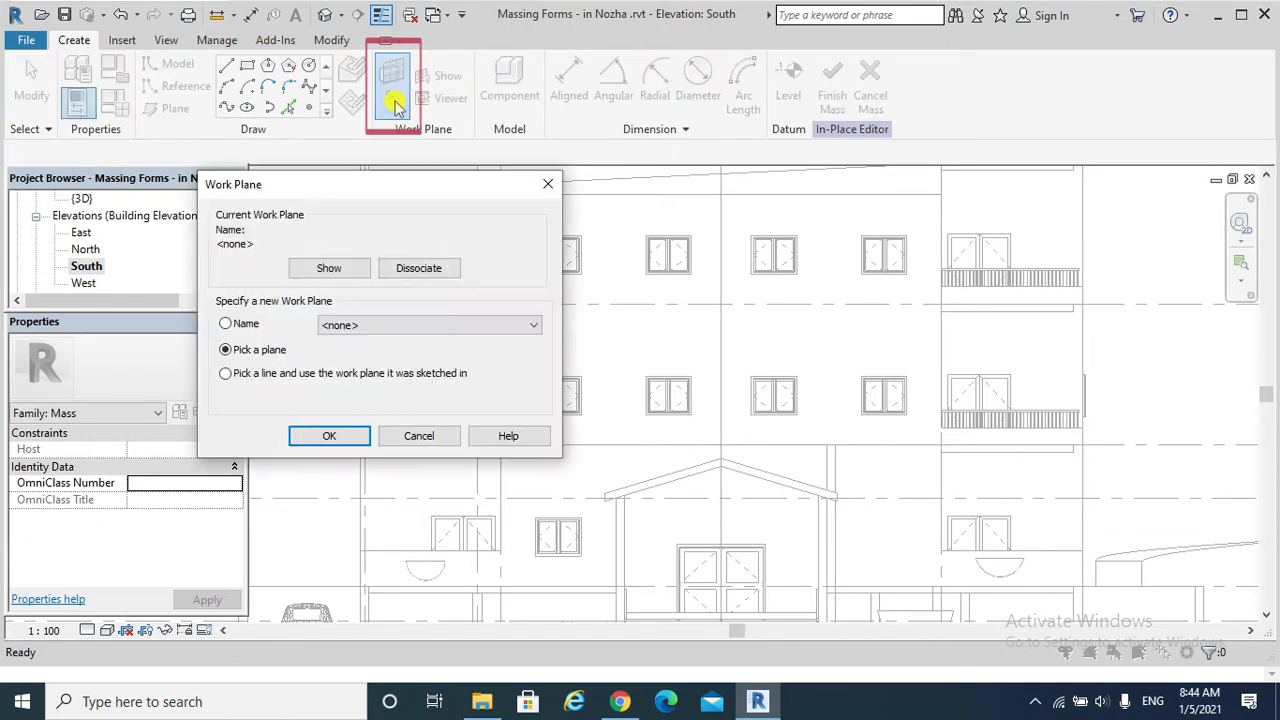
click(225, 324)
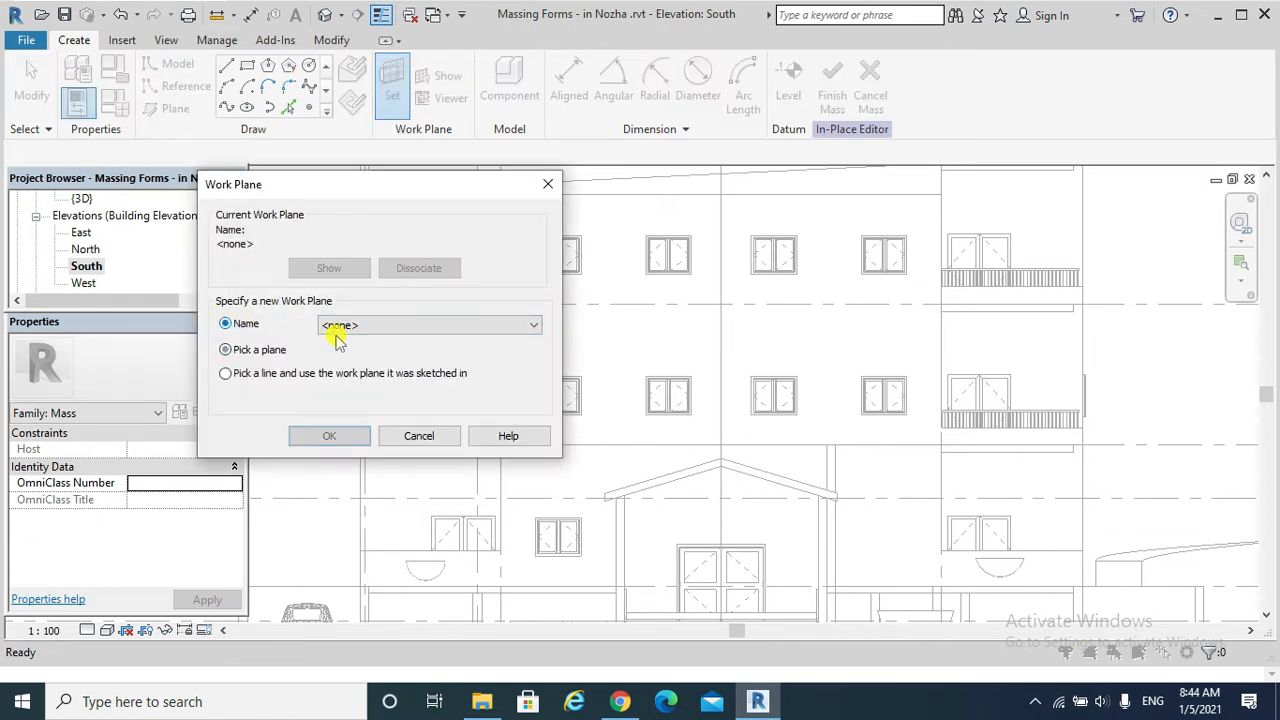
click(370, 325)
click(366, 476)
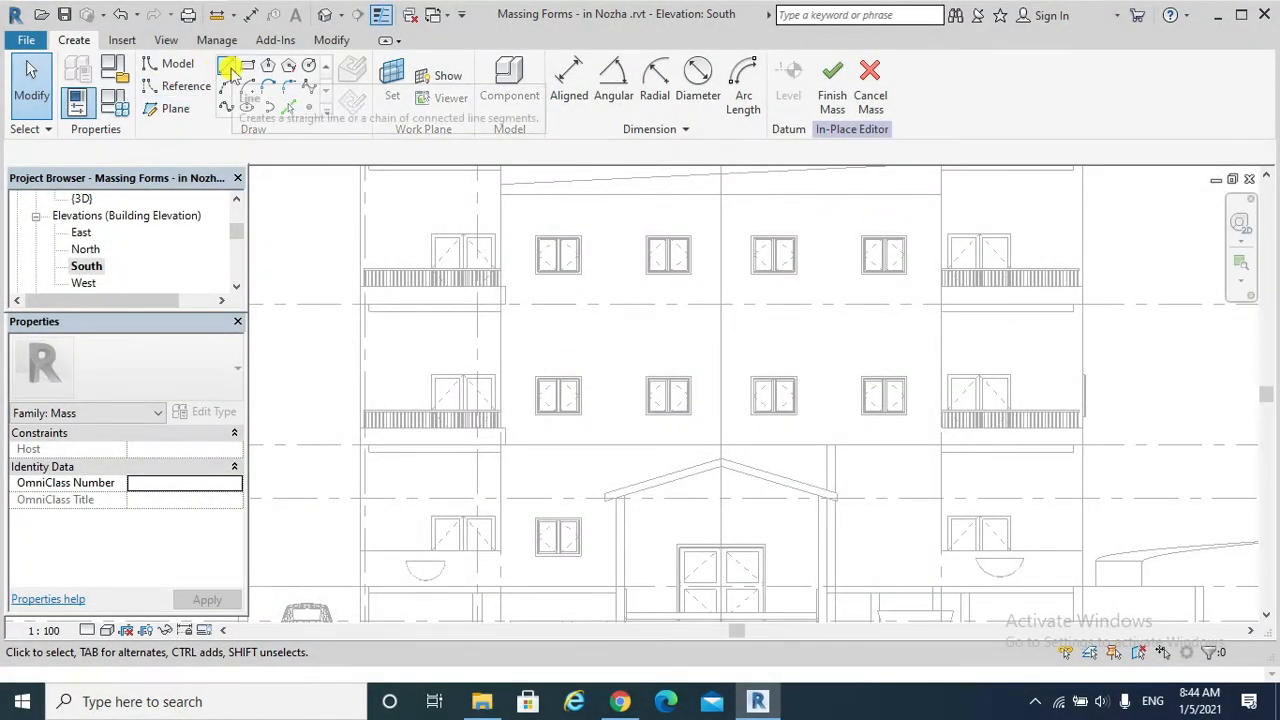
Draw a horizontal model line across the central facade from the sweep west grid to the sweep east grid, just above the second window row from the top.
click(227, 65)
click(503, 341)
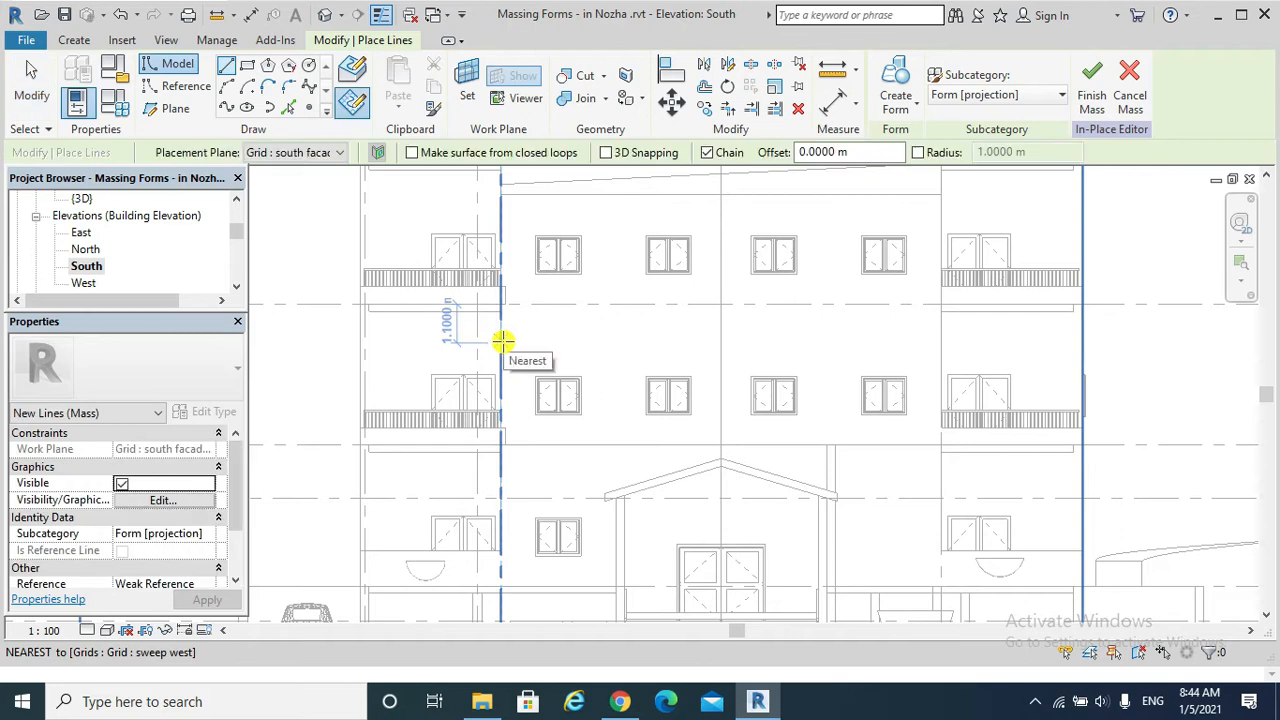
click(941, 343)
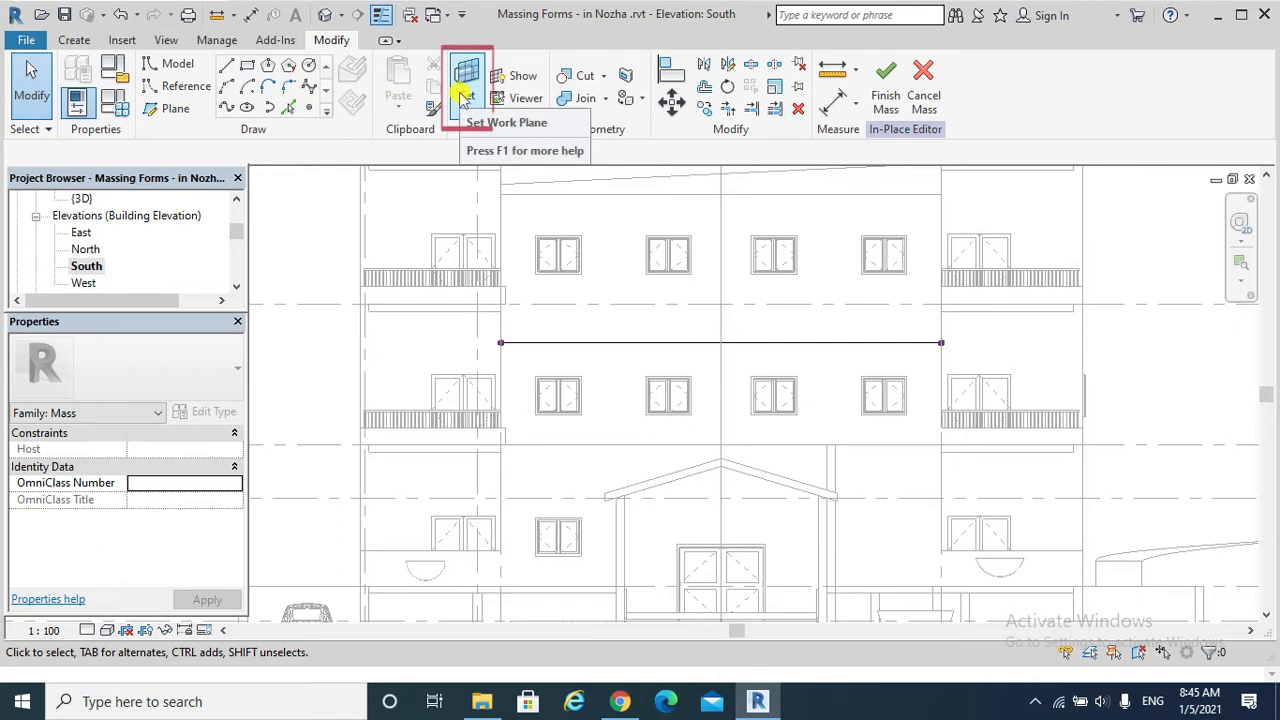
On work plane Grid : sweep east in the East elevation, draw a closed half-circle profile rising from the path's end point along the facade line.
click(463, 95)
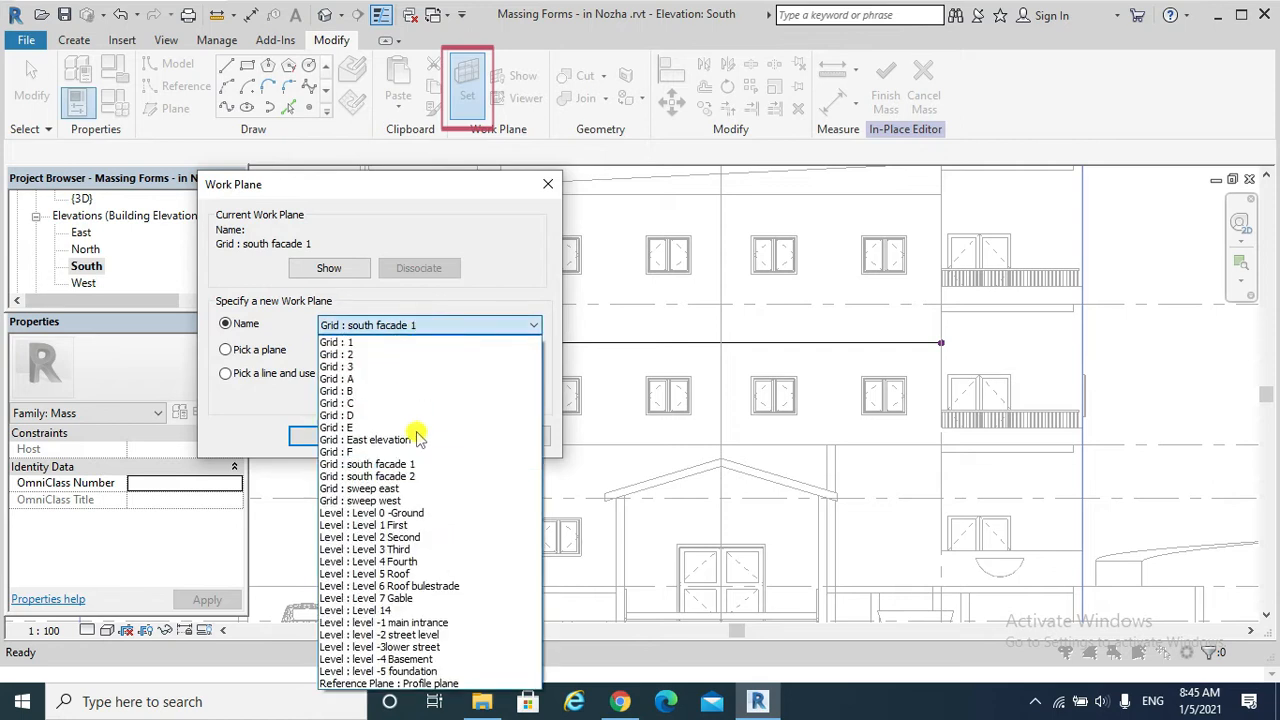
click(408, 489)
click(336, 437)
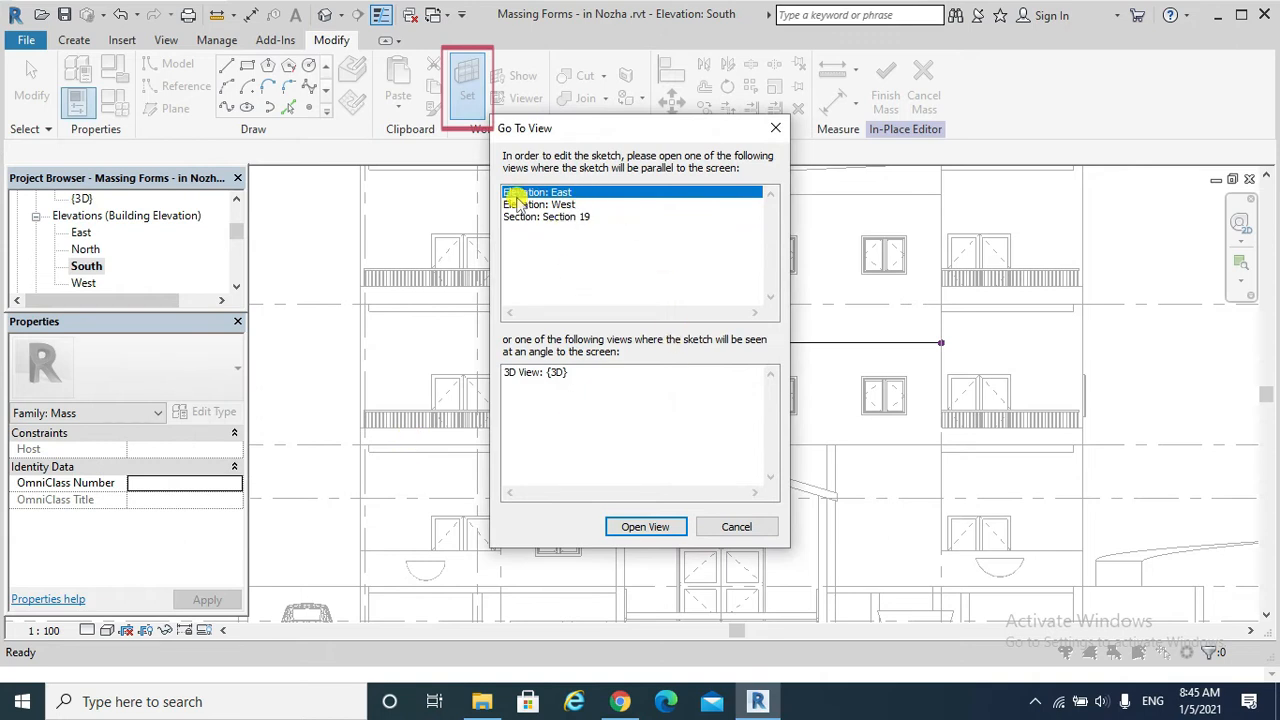
click(649, 526)
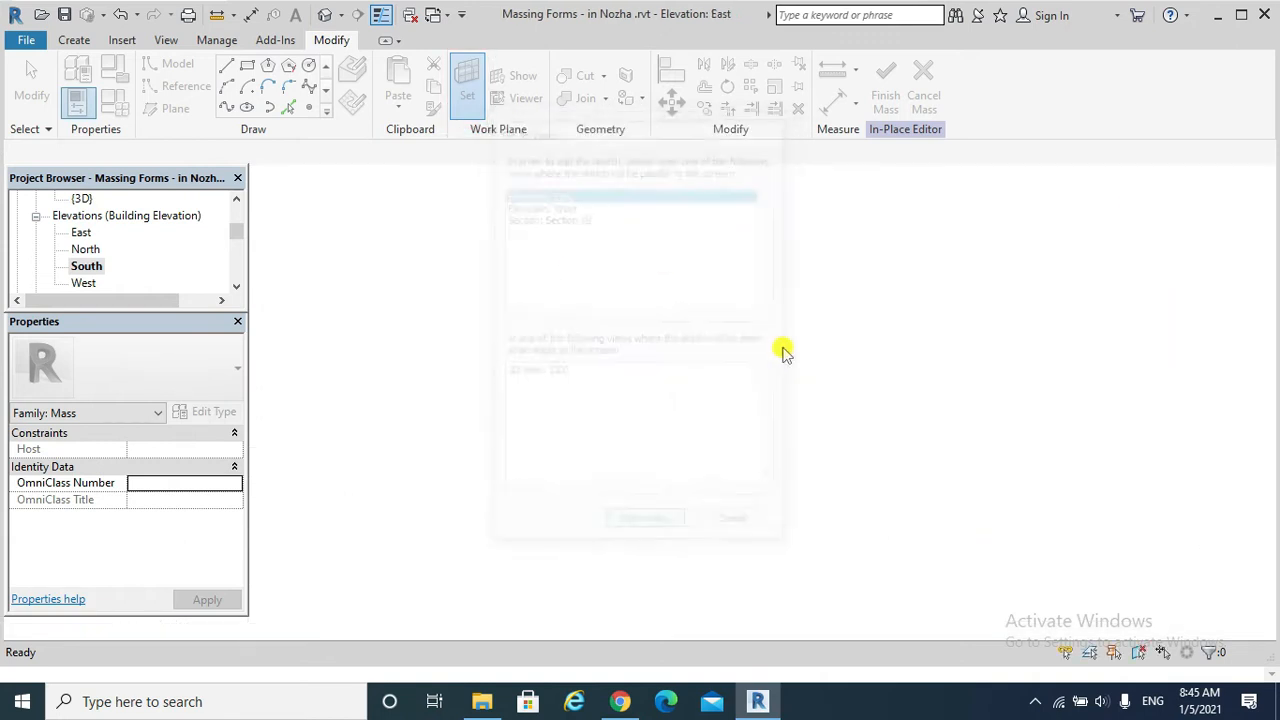
click(227, 66)
click(692, 557)
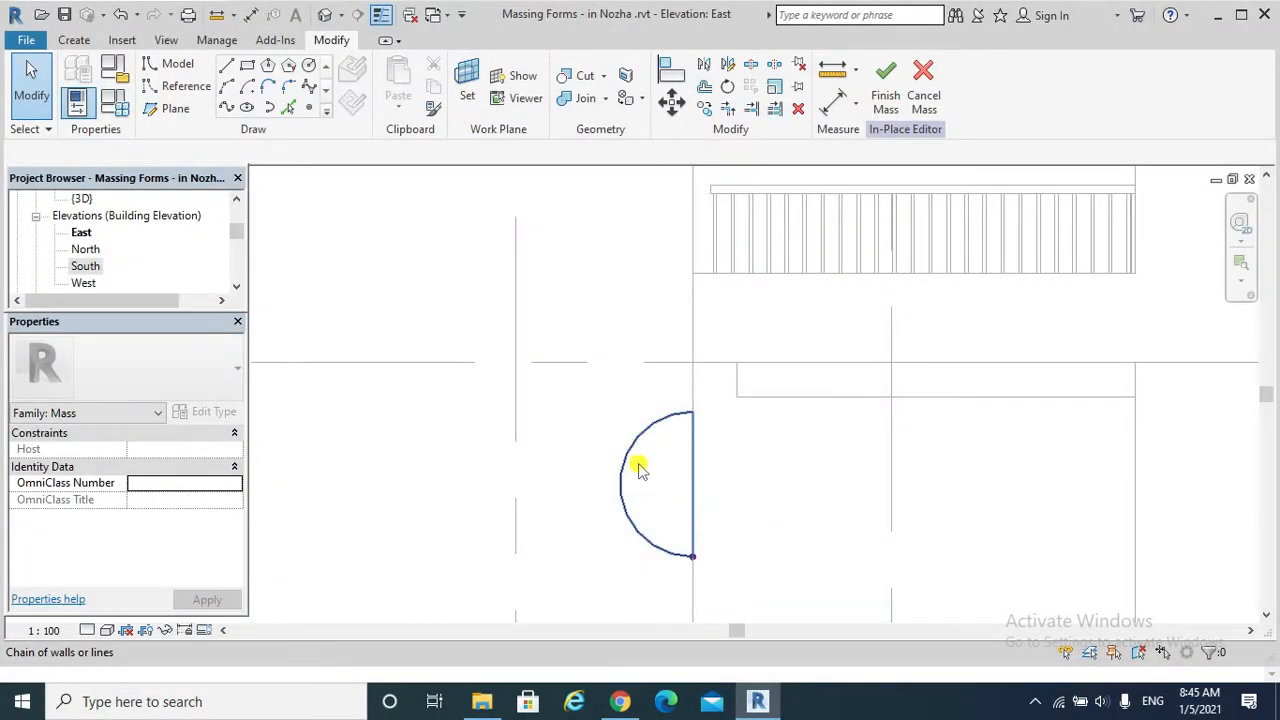
Set the work plane to Grid : sweep west for the second profile.
click(467, 92)
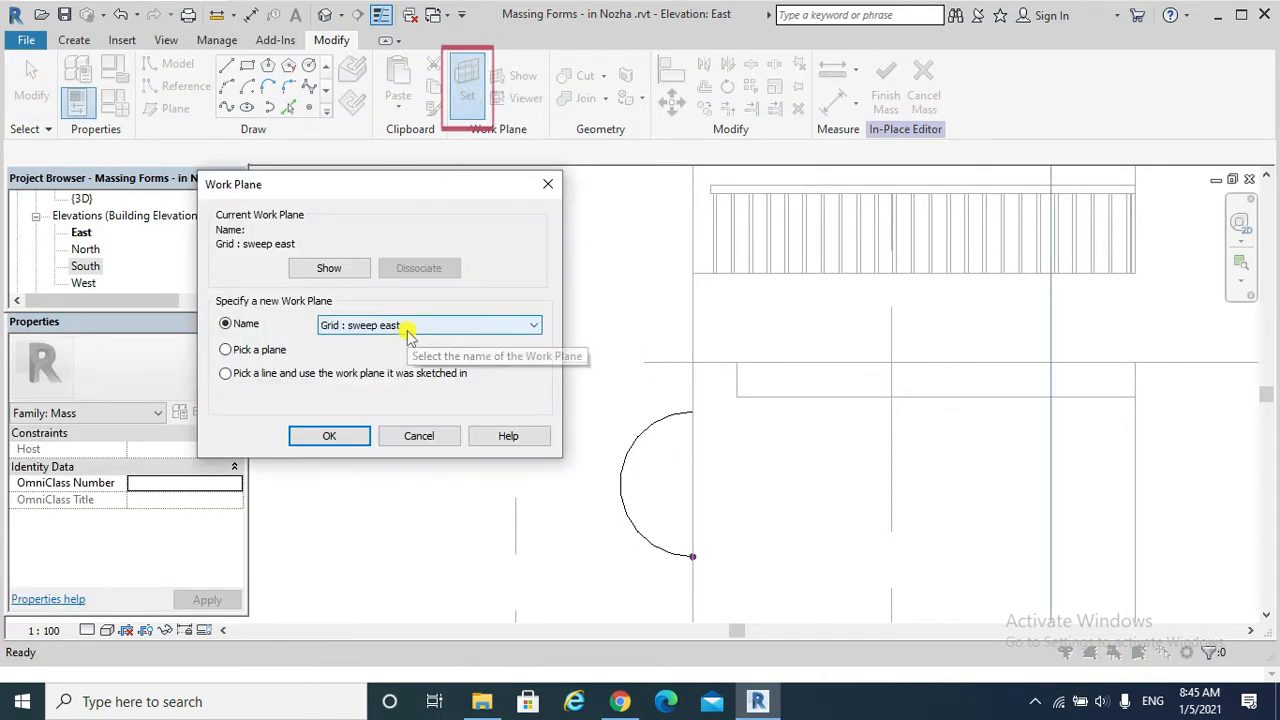
click(408, 327)
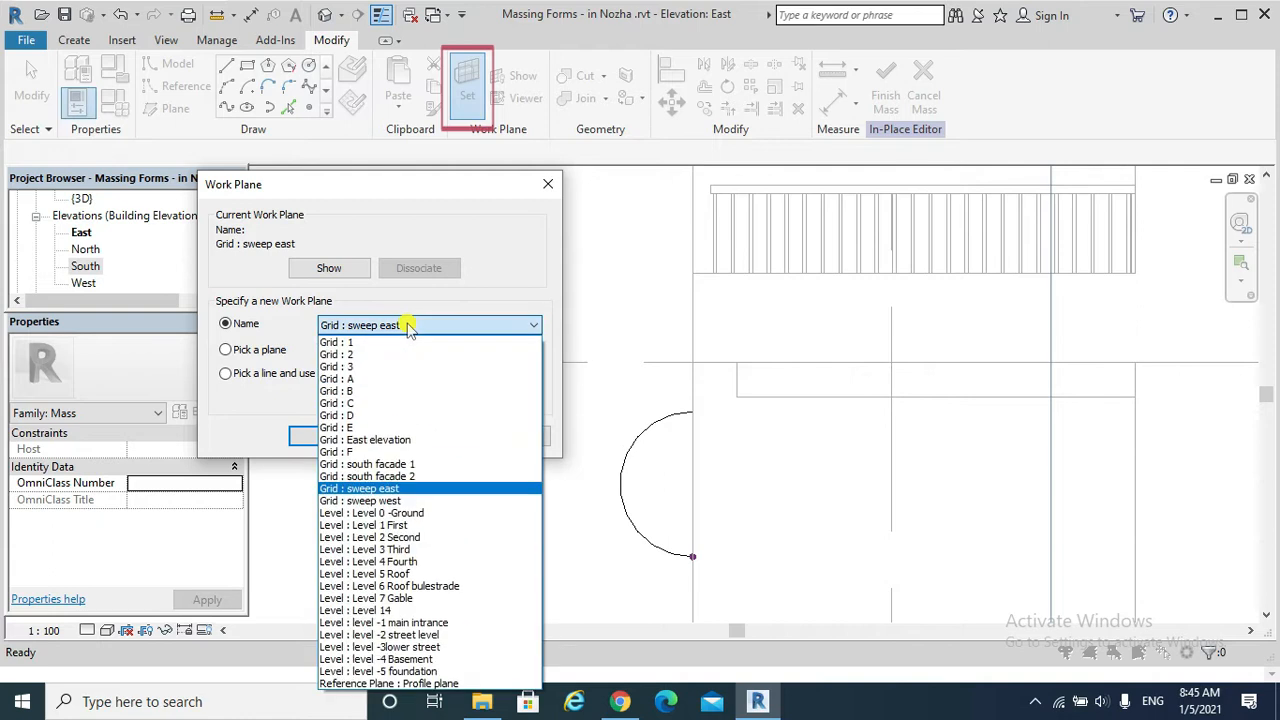
click(403, 501)
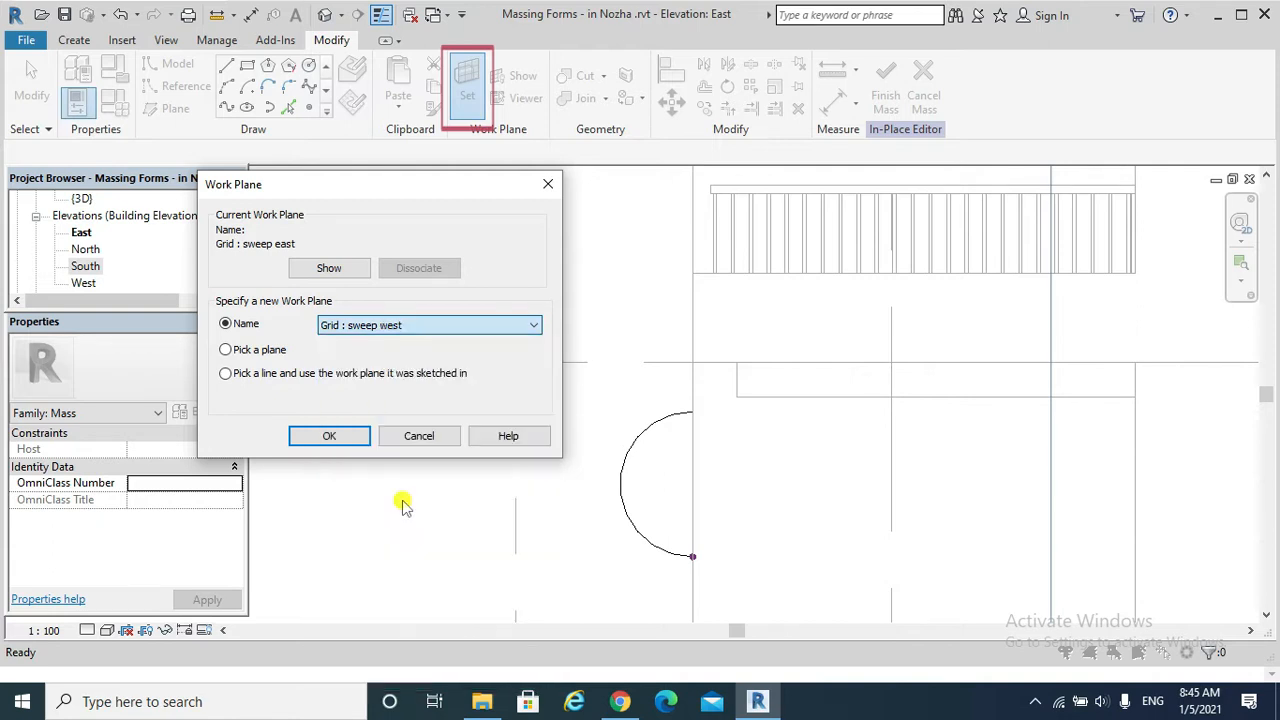
click(329, 437)
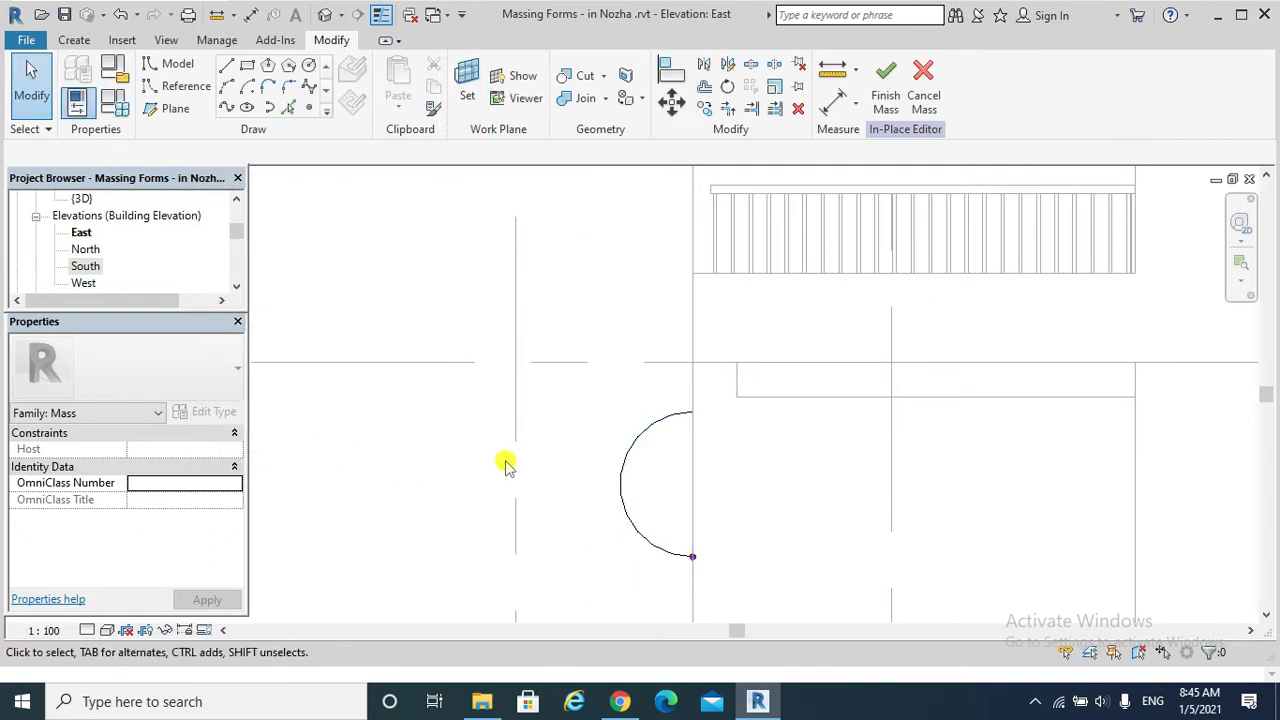
Draw a larger closed half-circle profile from the path's end point, with a vertical line about 1.5 m long and an arc of about 0.76 m radius.
click(226, 66)
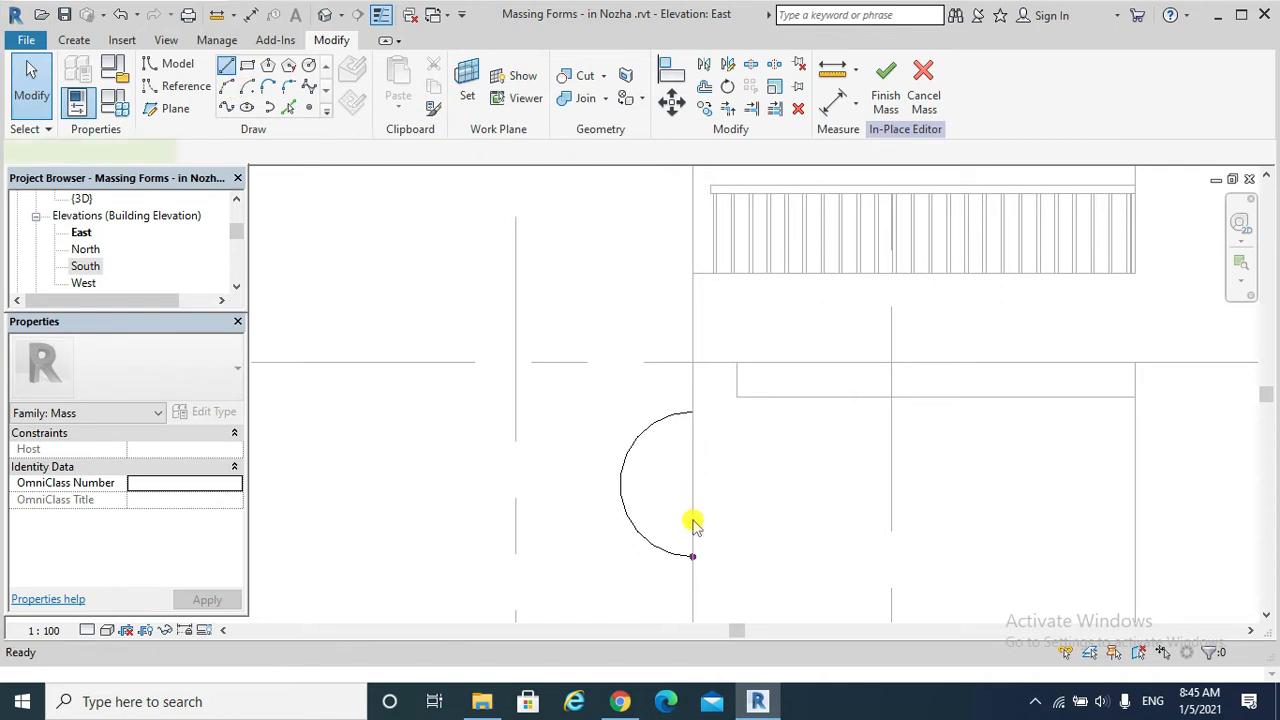
click(692, 556)
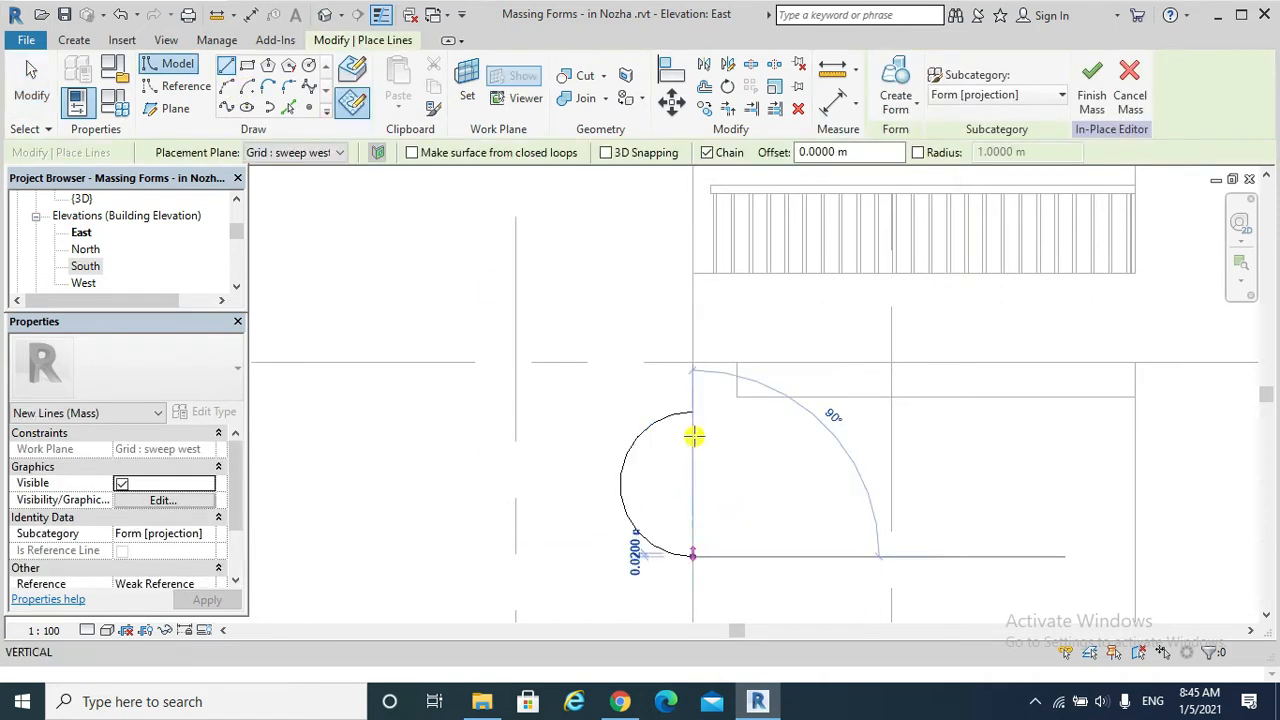
click(694, 289)
key(Escape)
click(226, 66)
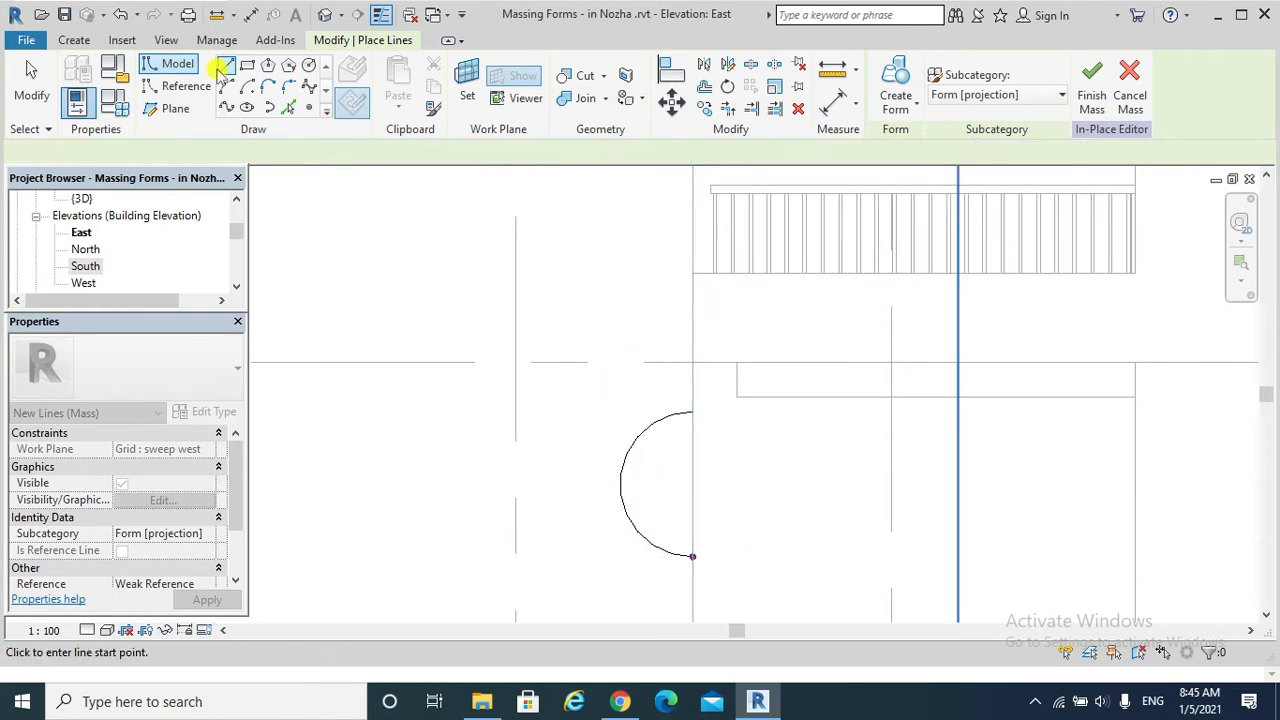
click(692, 556)
click(692, 290)
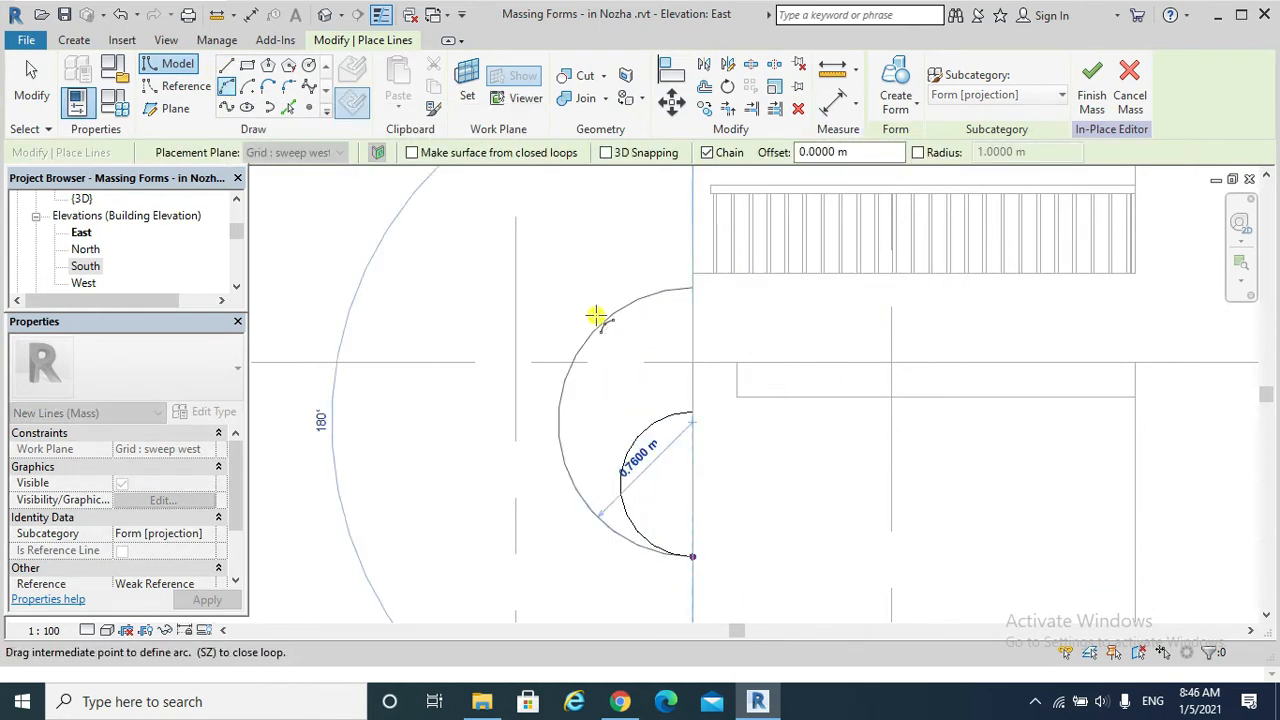
click(582, 318)
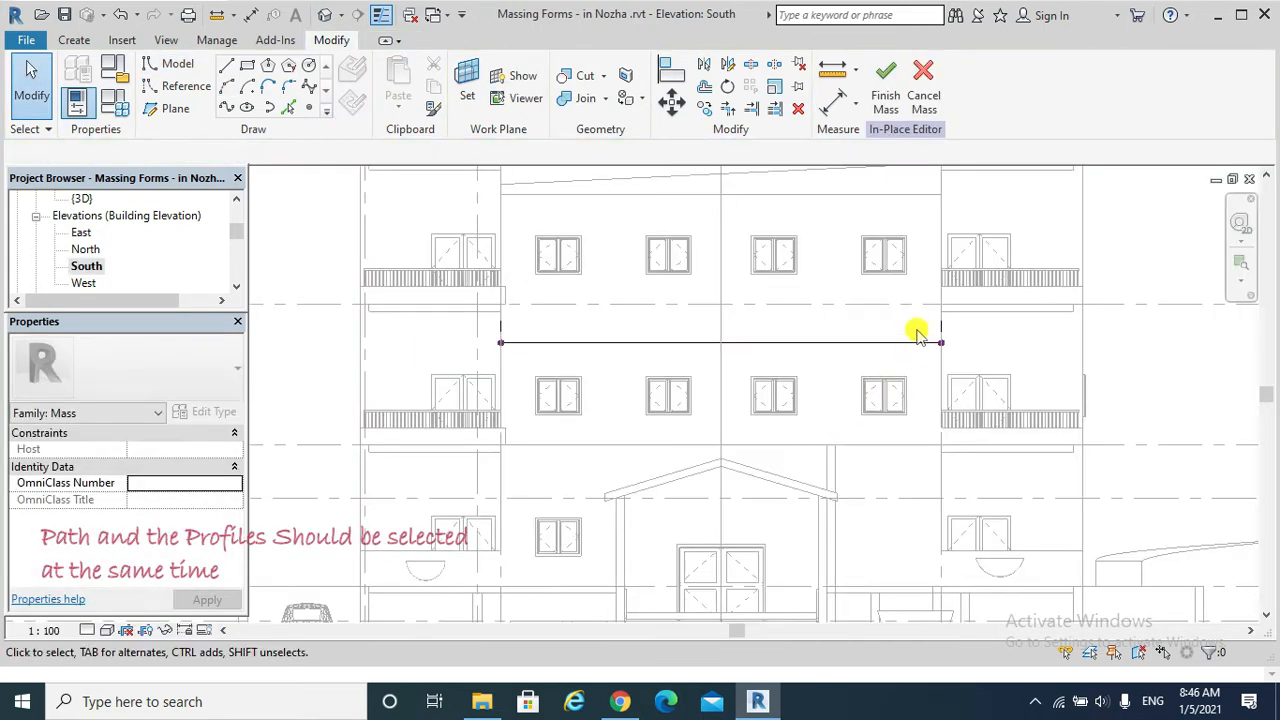
Select both half-circle profiles together with the path line in the South elevation and create a solid form from them.
drag(926, 296, 960, 374)
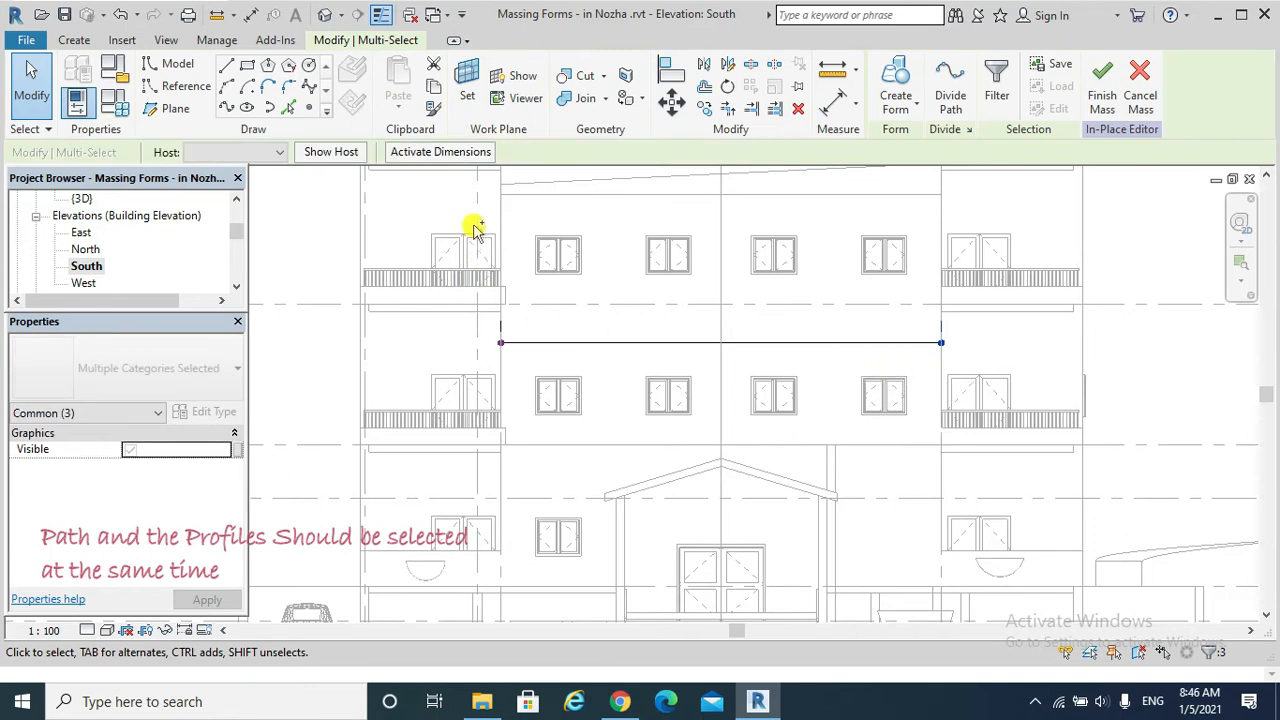
ctrl+drag(490, 222, 530, 378)
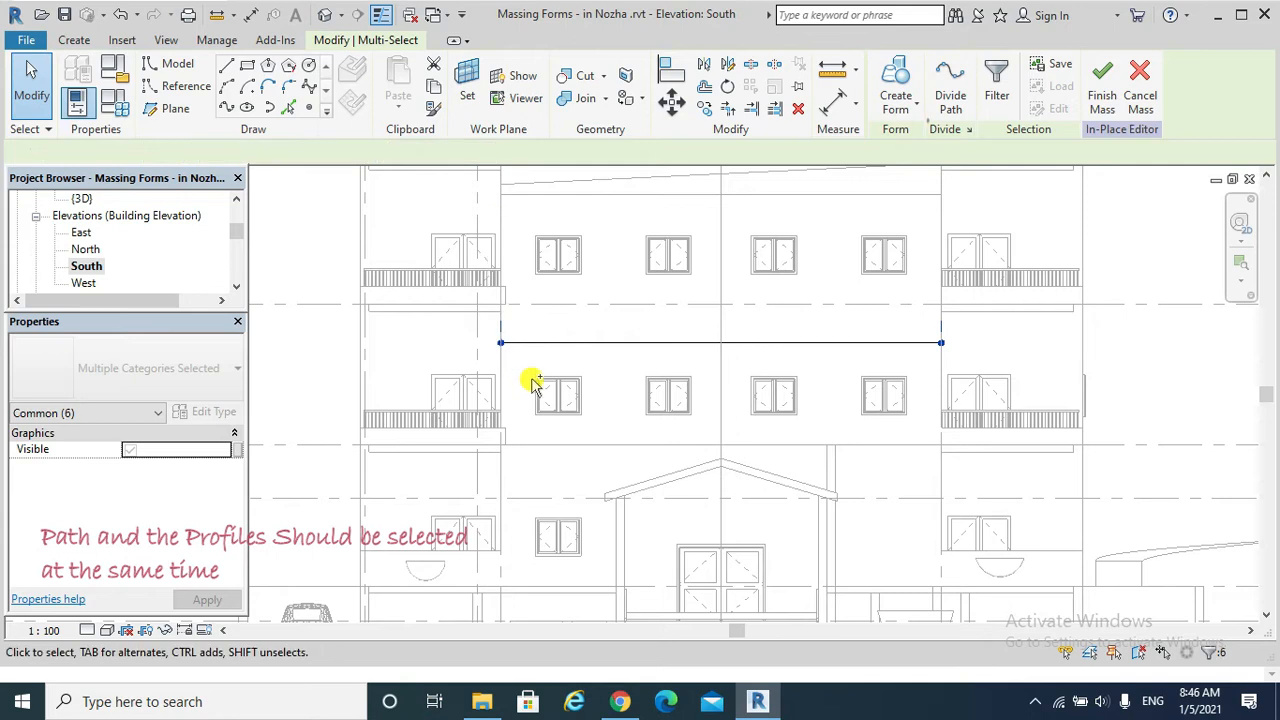
ctrl+click(570, 344)
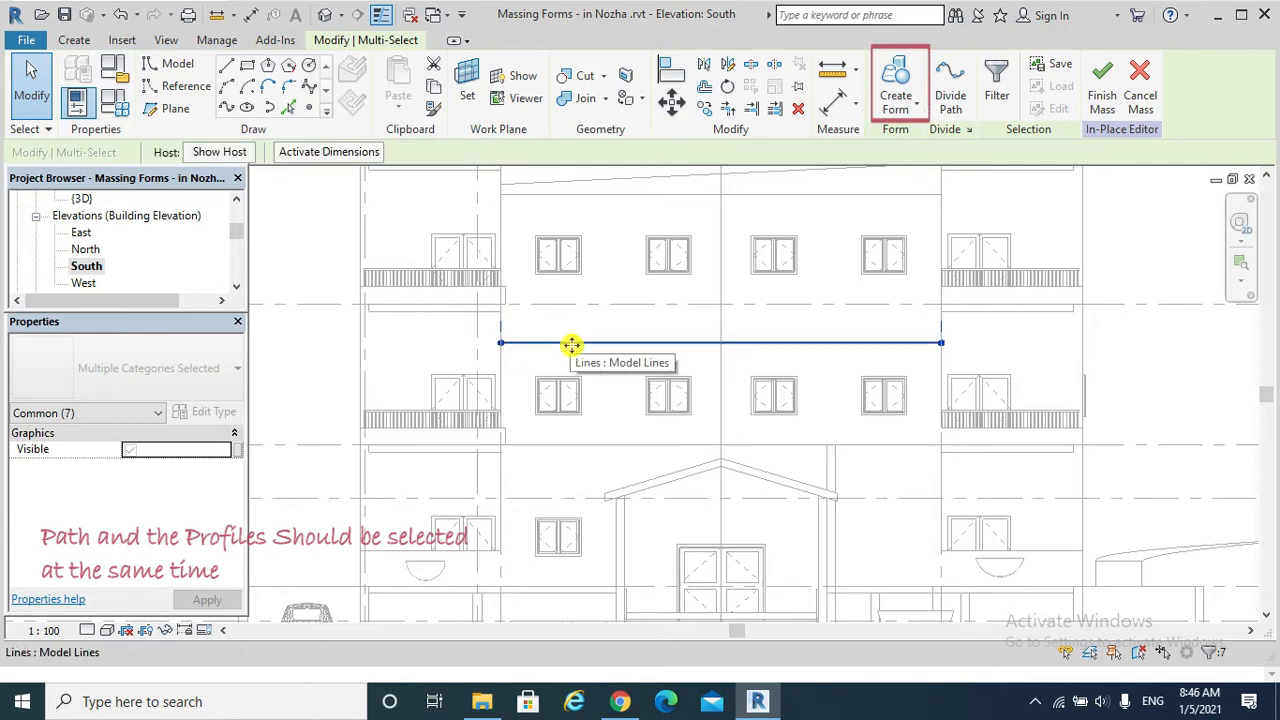
click(900, 100)
click(897, 142)
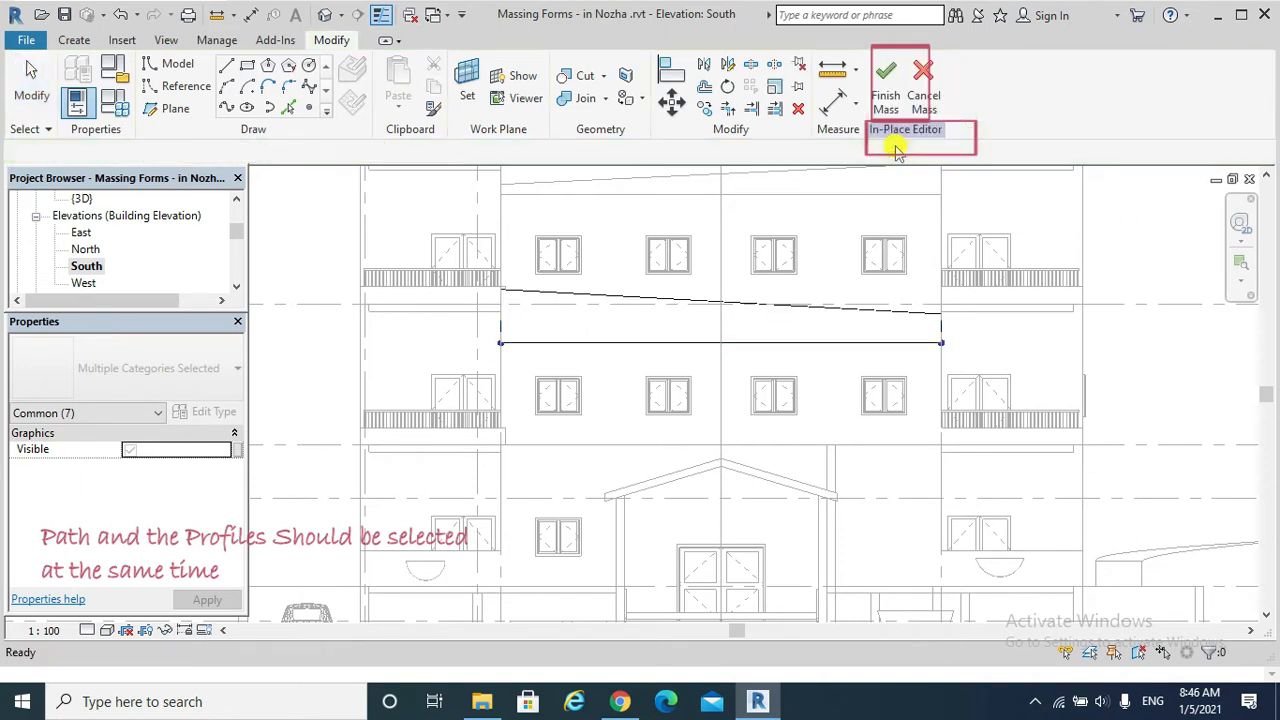
Finish the in-place mass and check the new swept blend on the south facade in the 3D view.
click(885, 95)
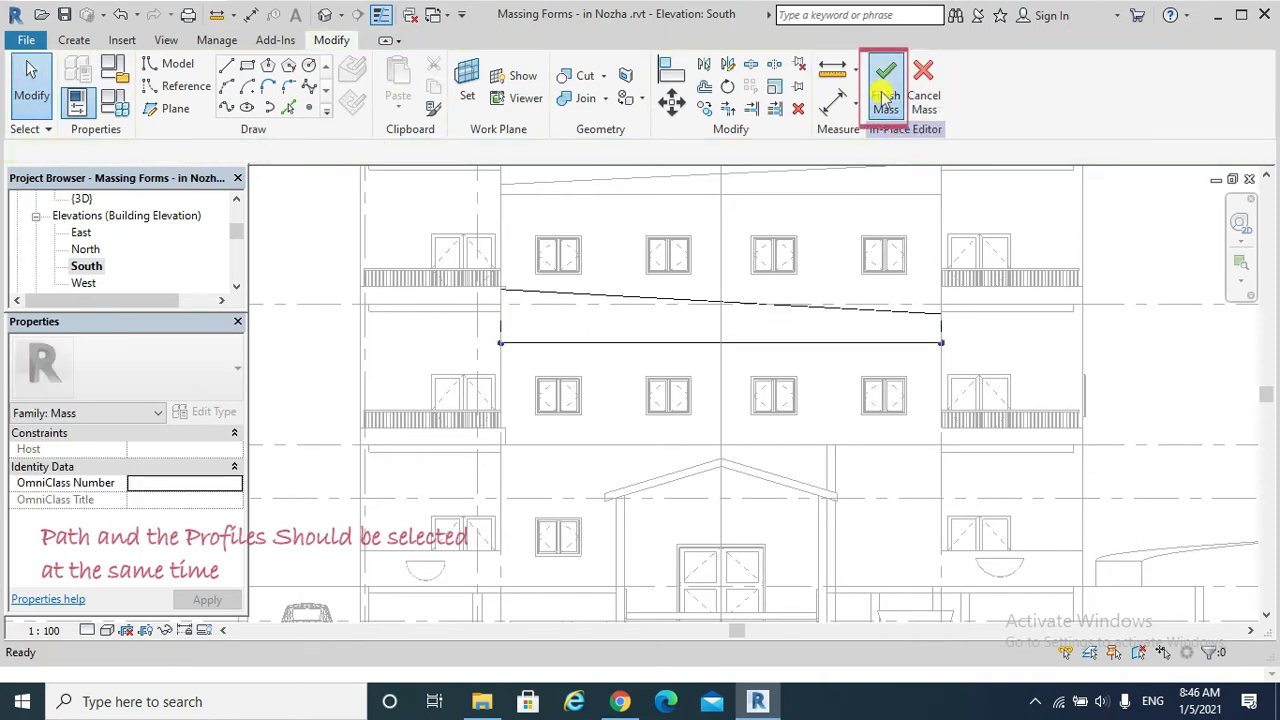
click(325, 14)
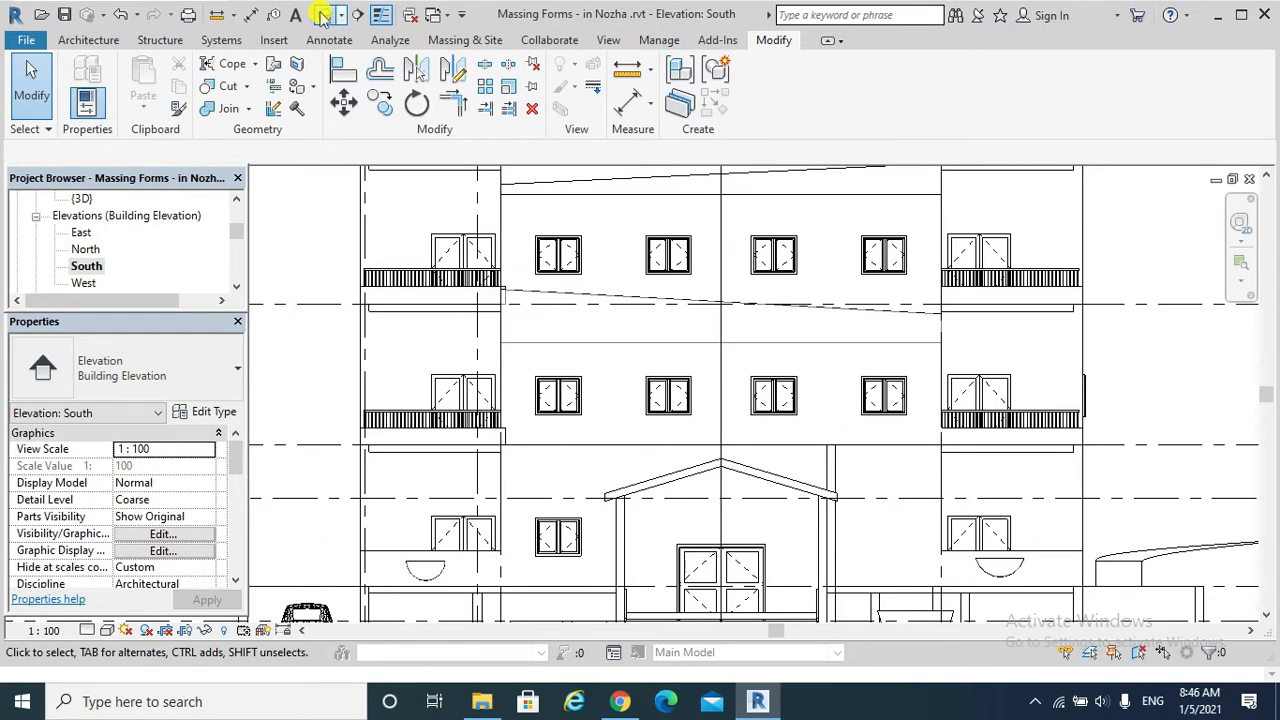
scroll(770, 410, up, 4)
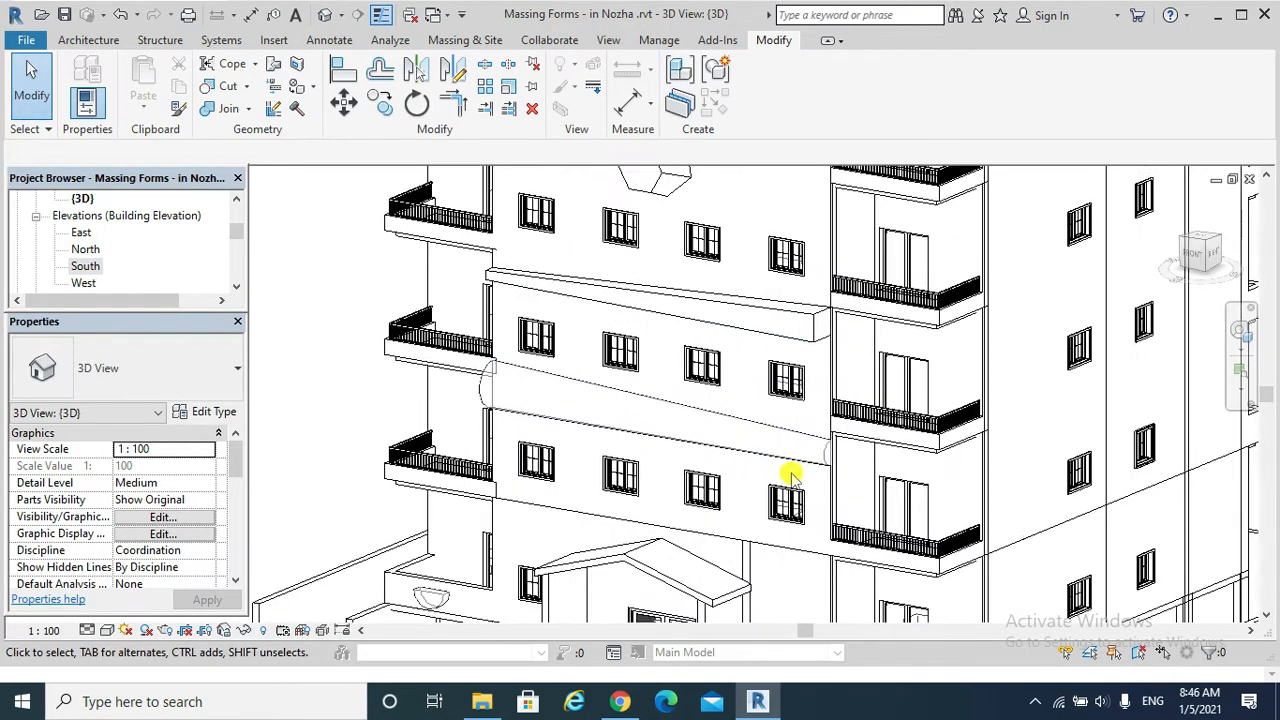
click(755, 451)
shift+middle_drag(755, 451, 988, 432)
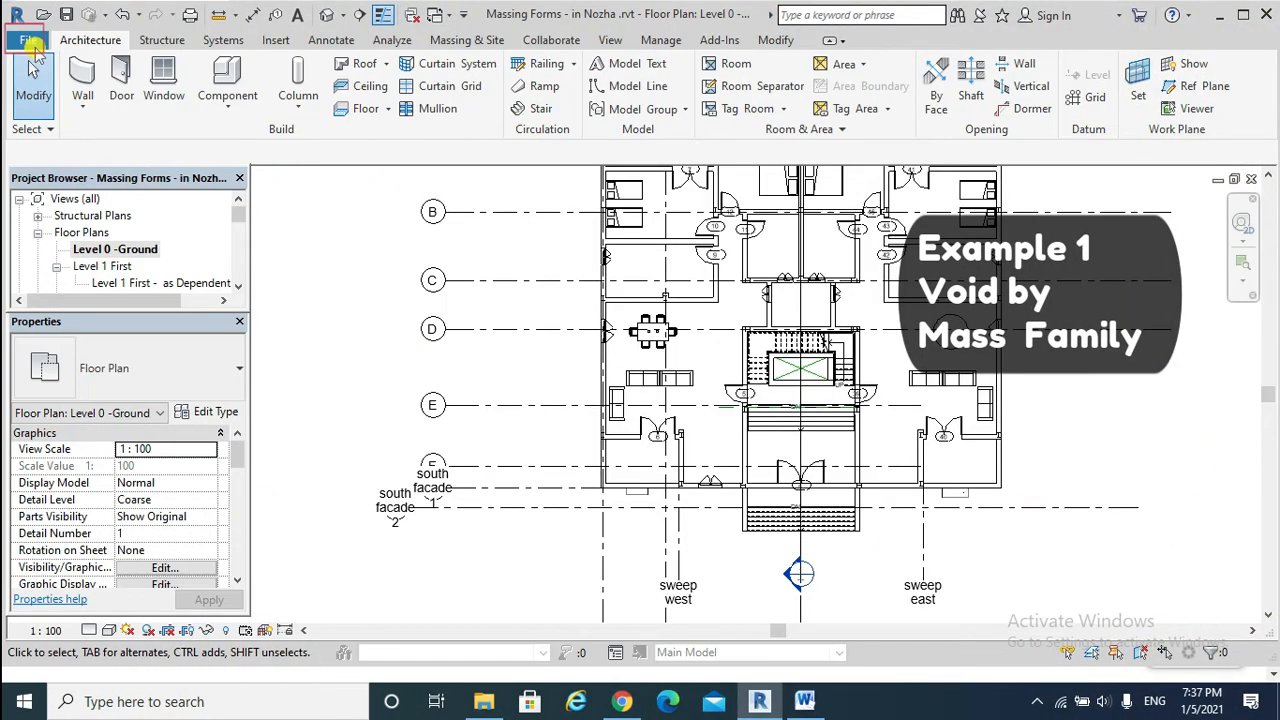
Create a new family from the Generic Model.rft template in the English_I folder.
click(30, 40)
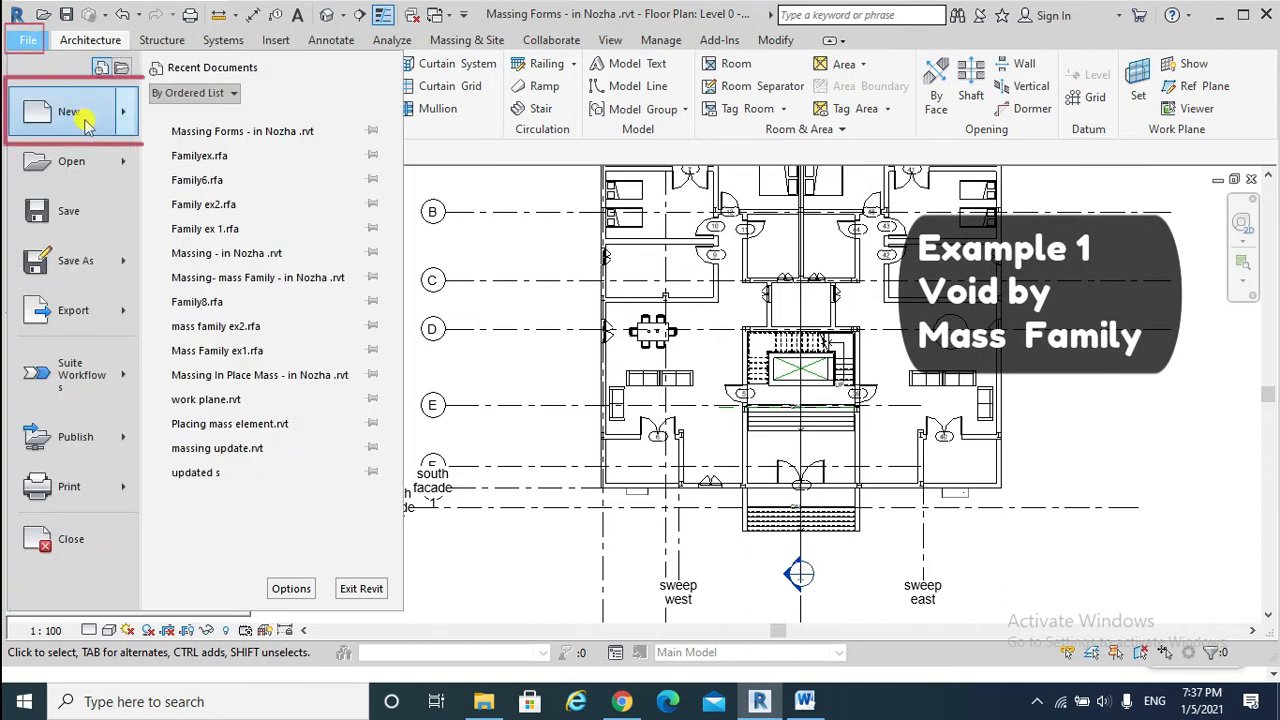
mouse_move(70, 111)
click(232, 175)
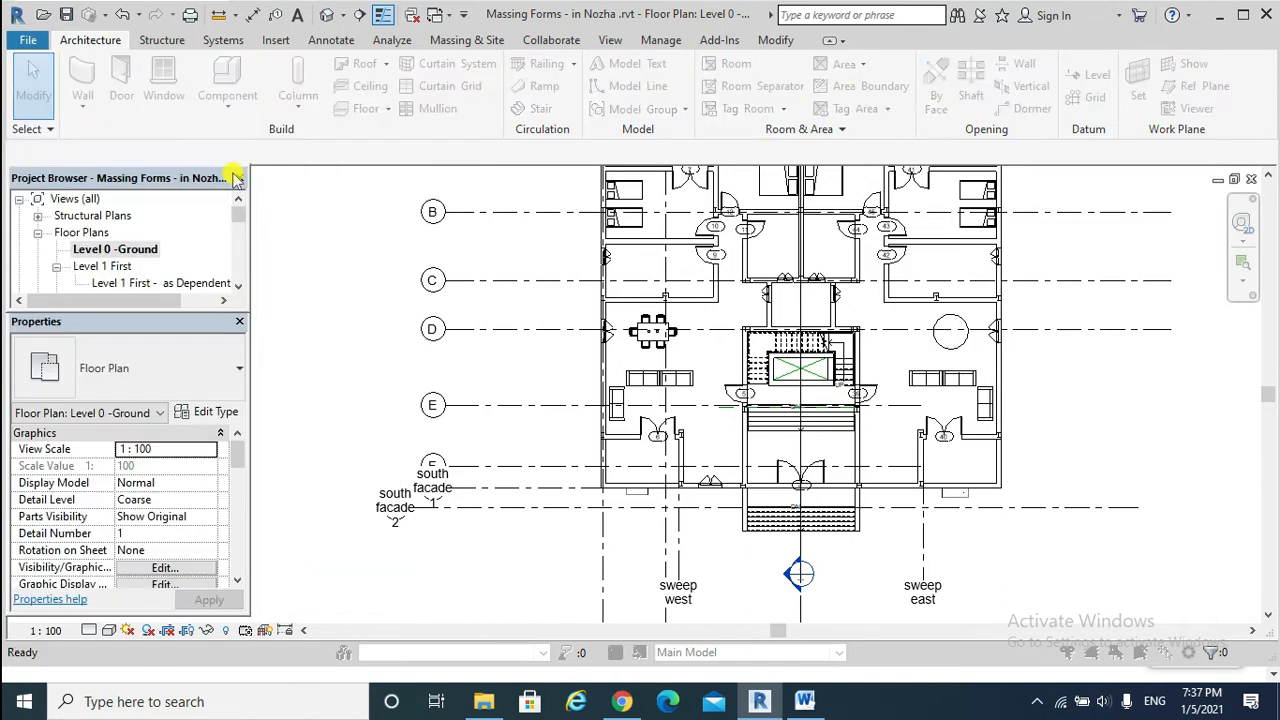
click(469, 369)
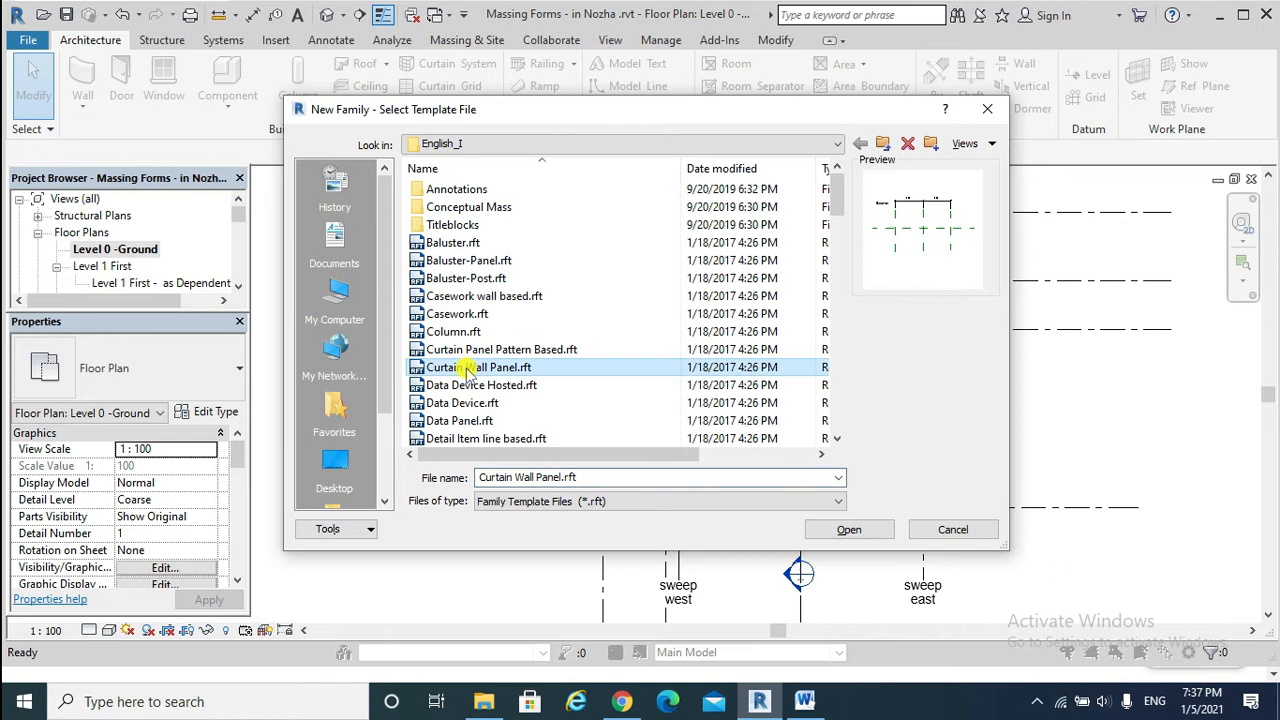
key(g)
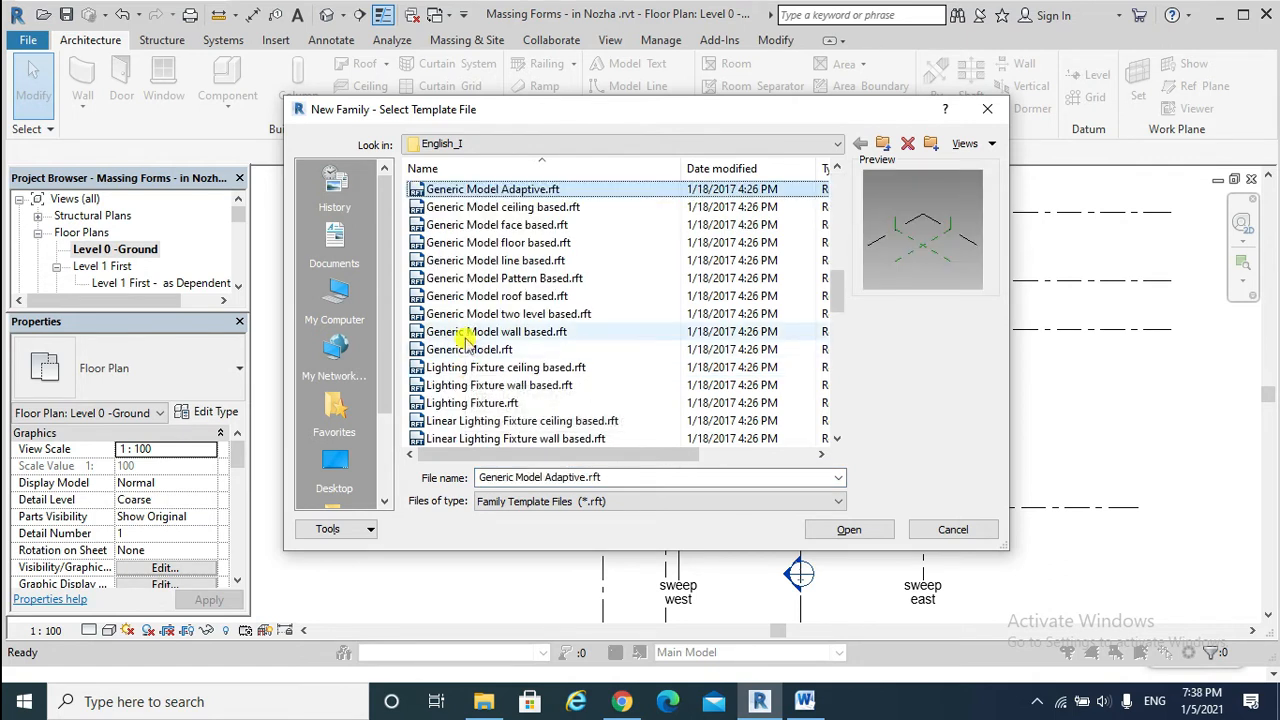
click(465, 350)
click(847, 529)
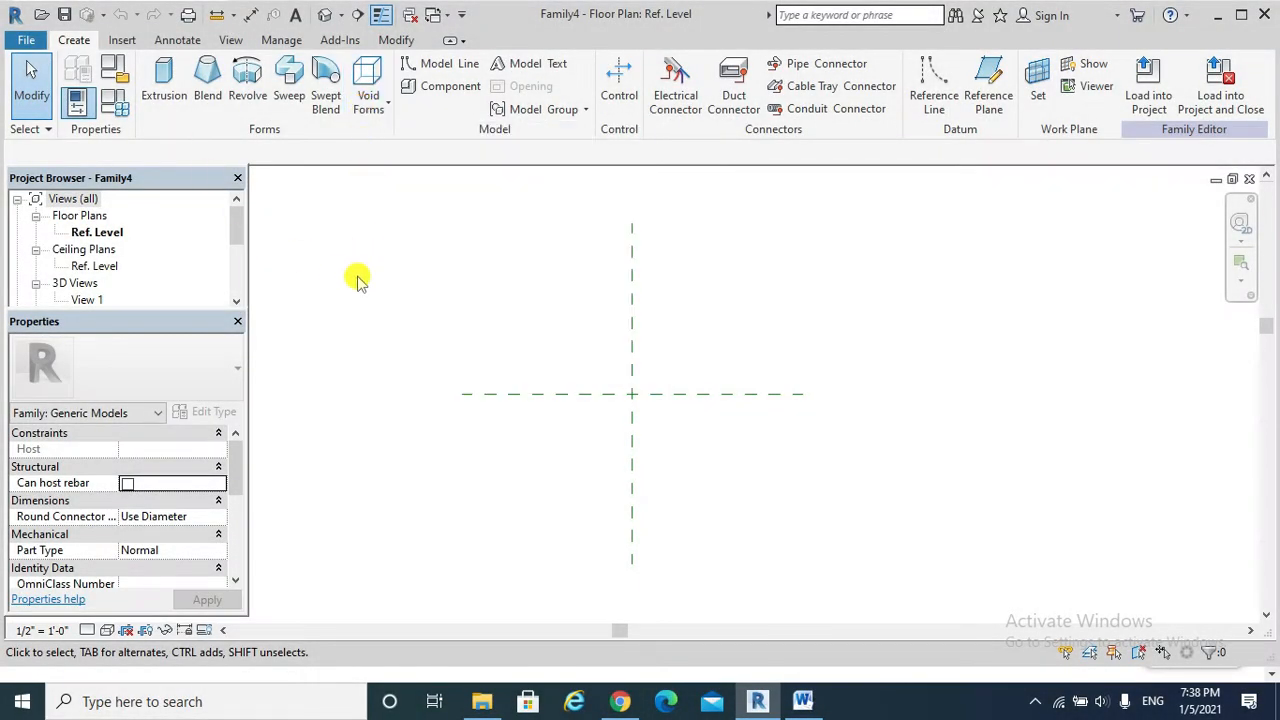
Create an extrusion from a rectangle about 5' 2" by 5' drawn around the intersection of the reference planes.
click(164, 92)
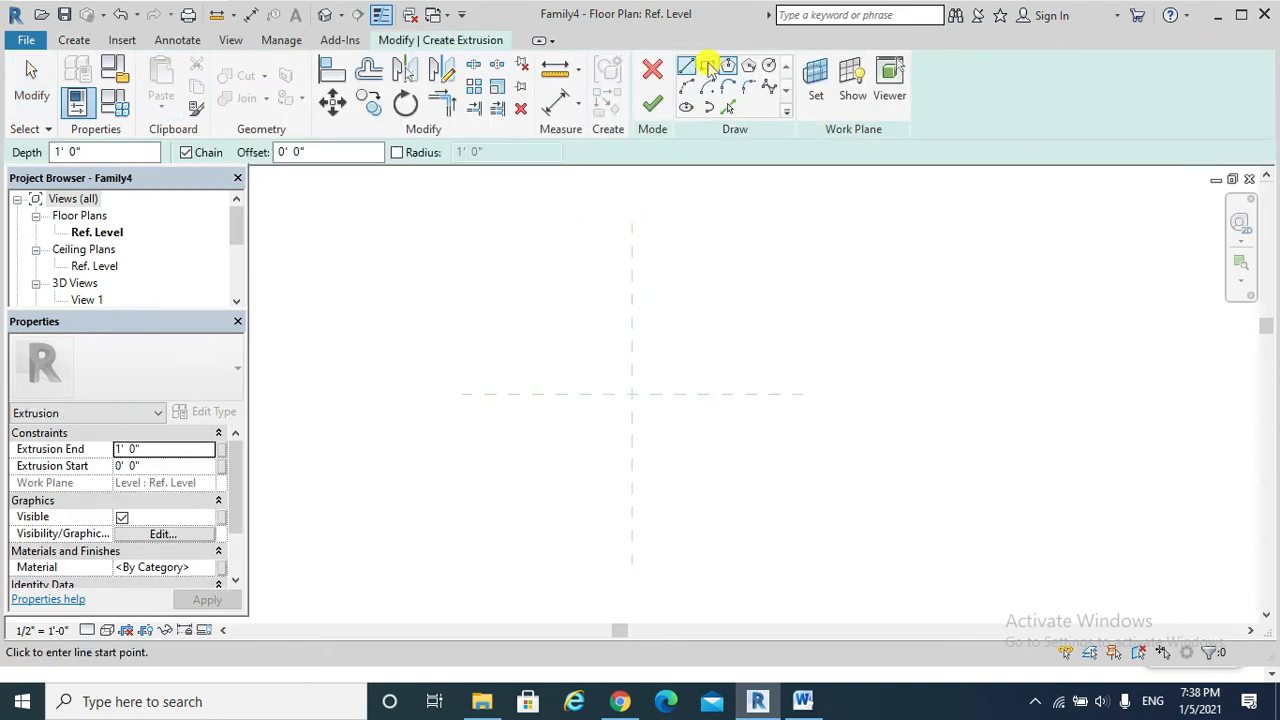
click(709, 67)
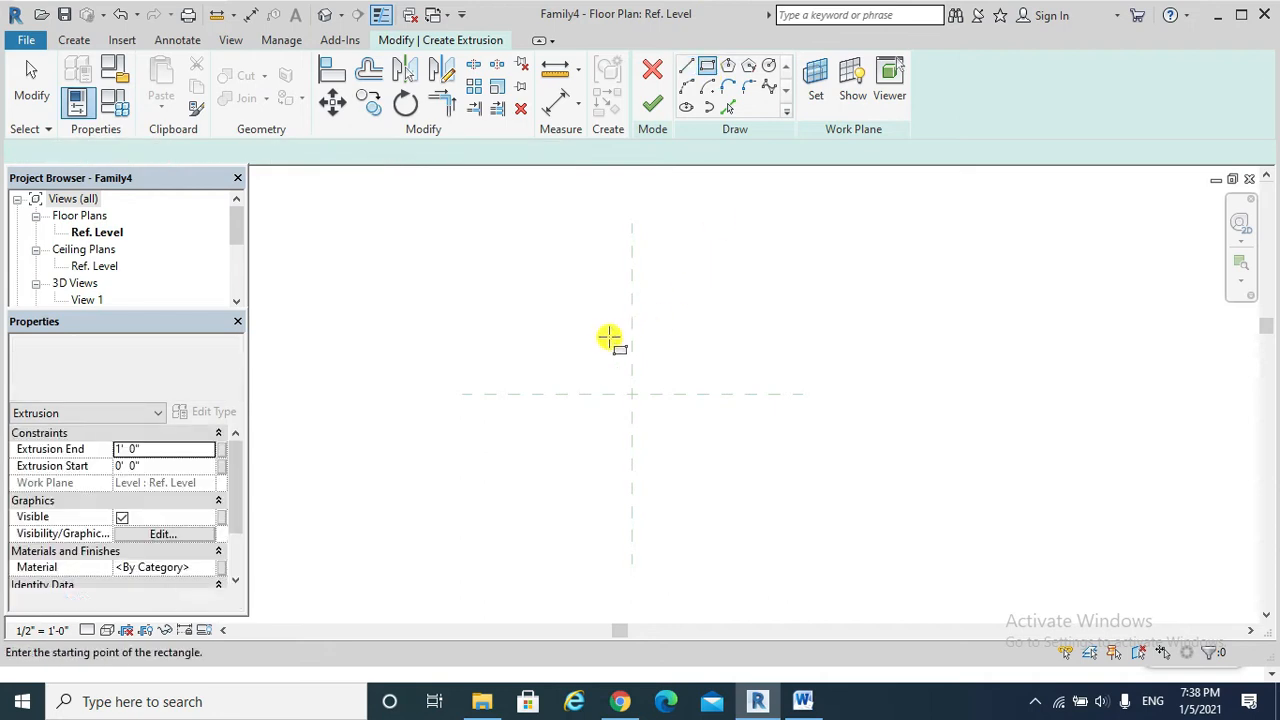
click(553, 308)
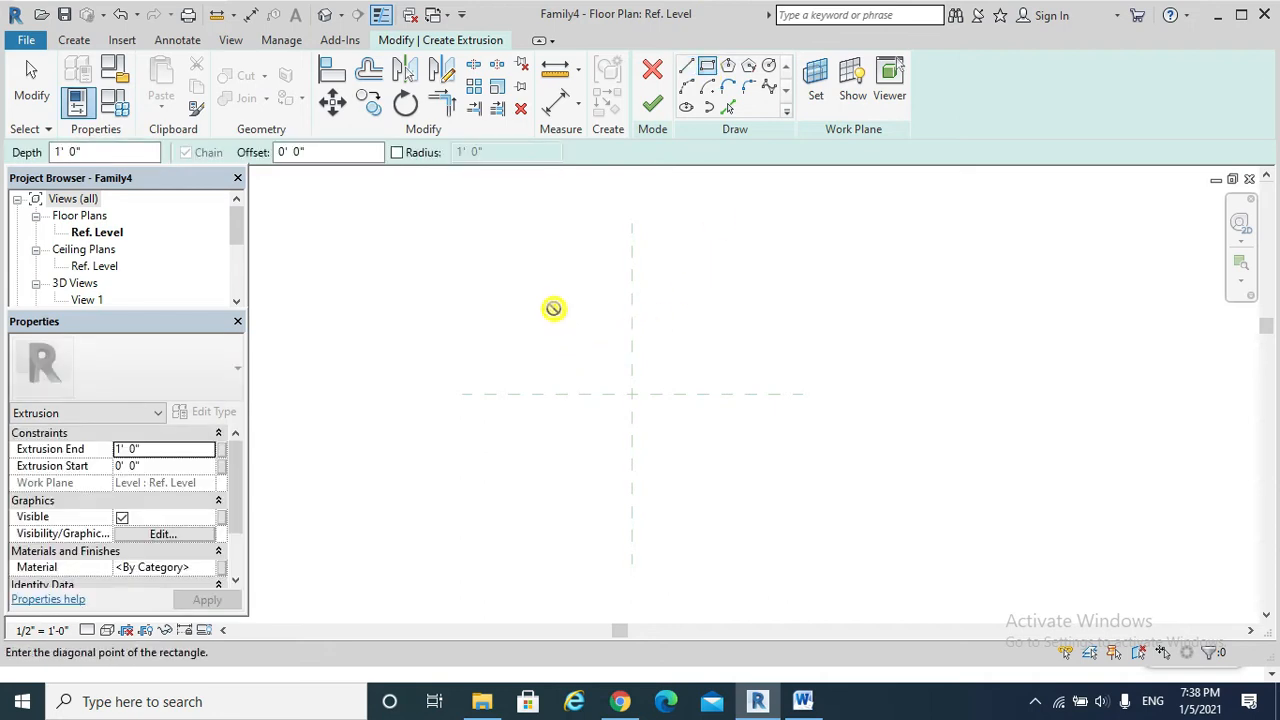
click(730, 479)
click(652, 104)
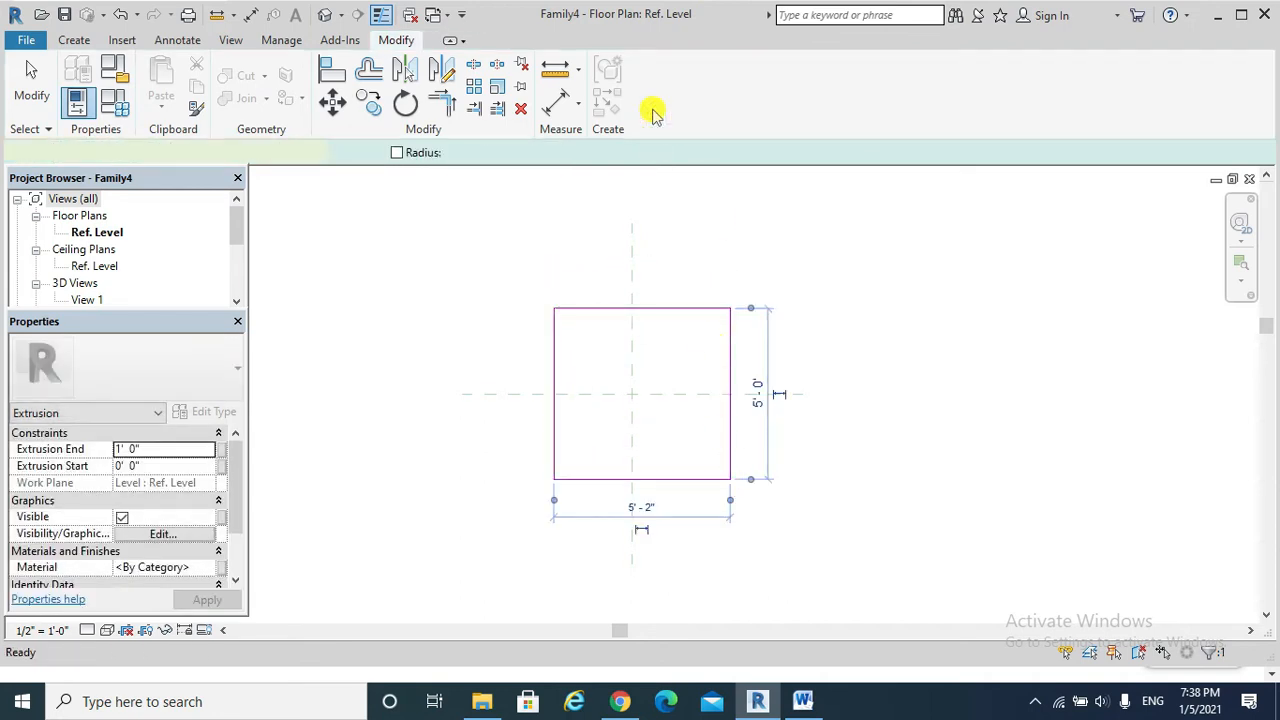
Start a void sweep and sketch its path as a line along the full south edge of the square extrusion in plan.
click(326, 14)
key(ctrl+Tab)
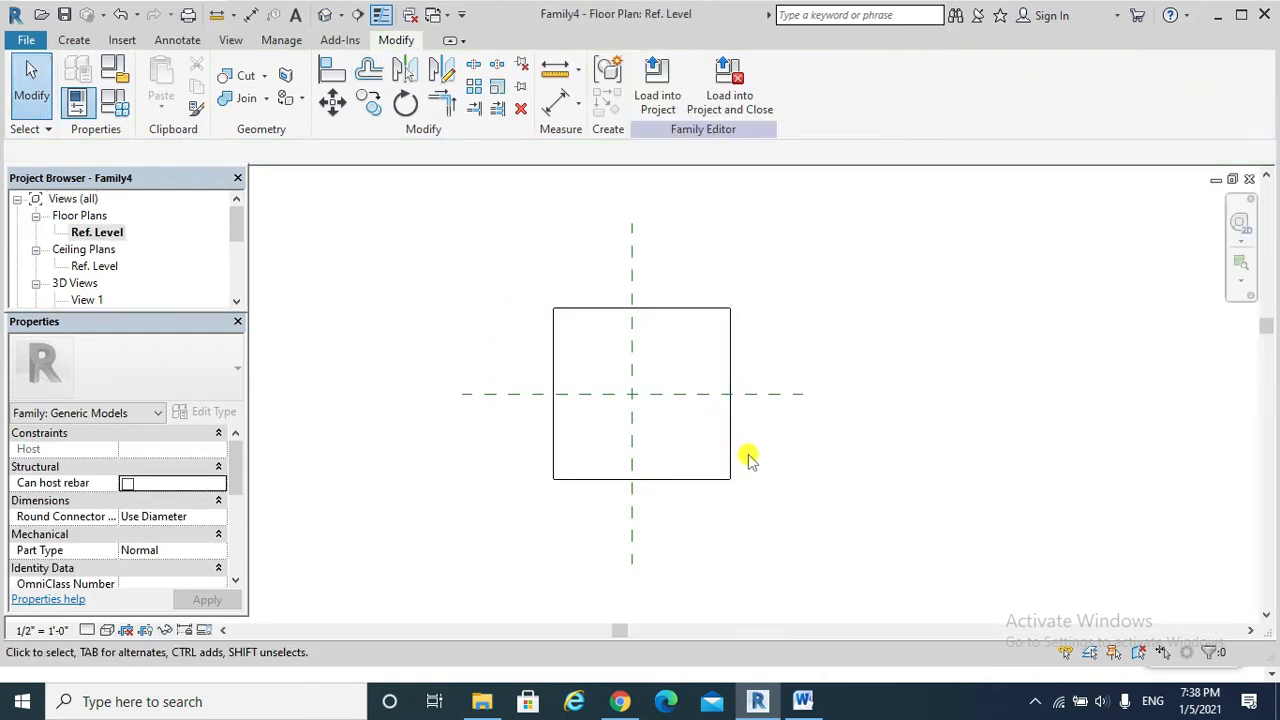
click(74, 40)
click(370, 95)
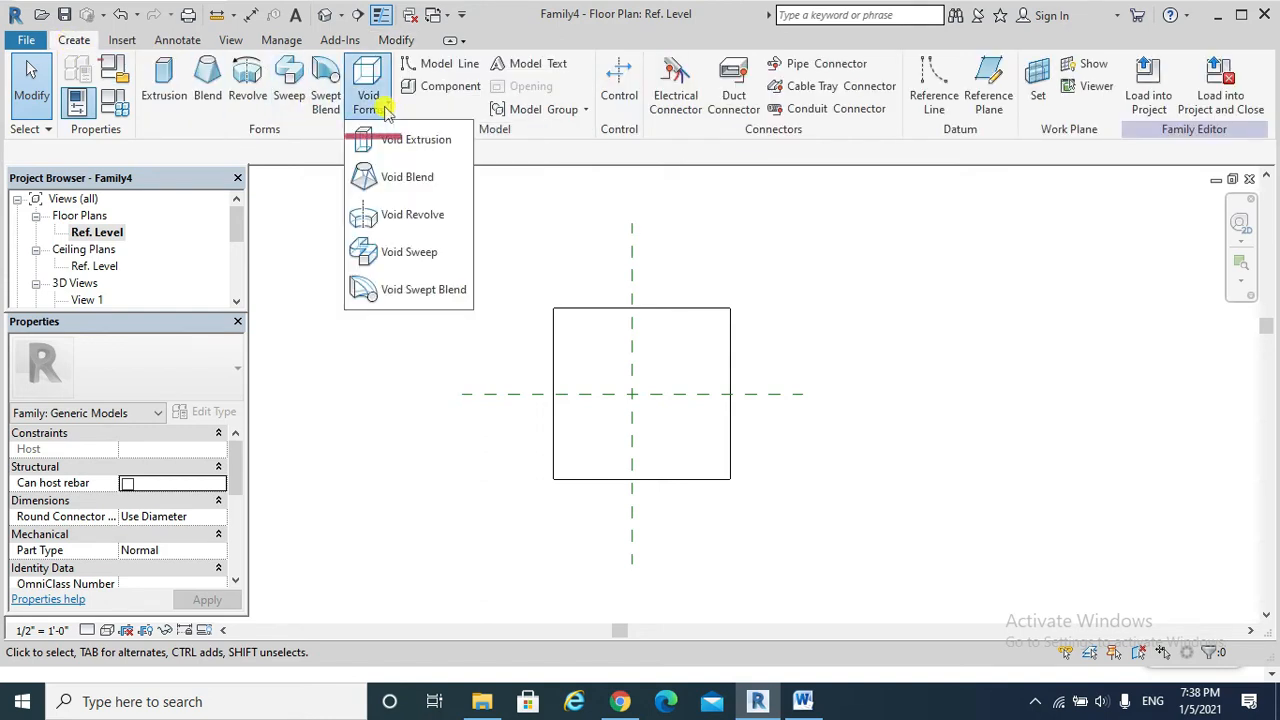
click(408, 256)
click(840, 68)
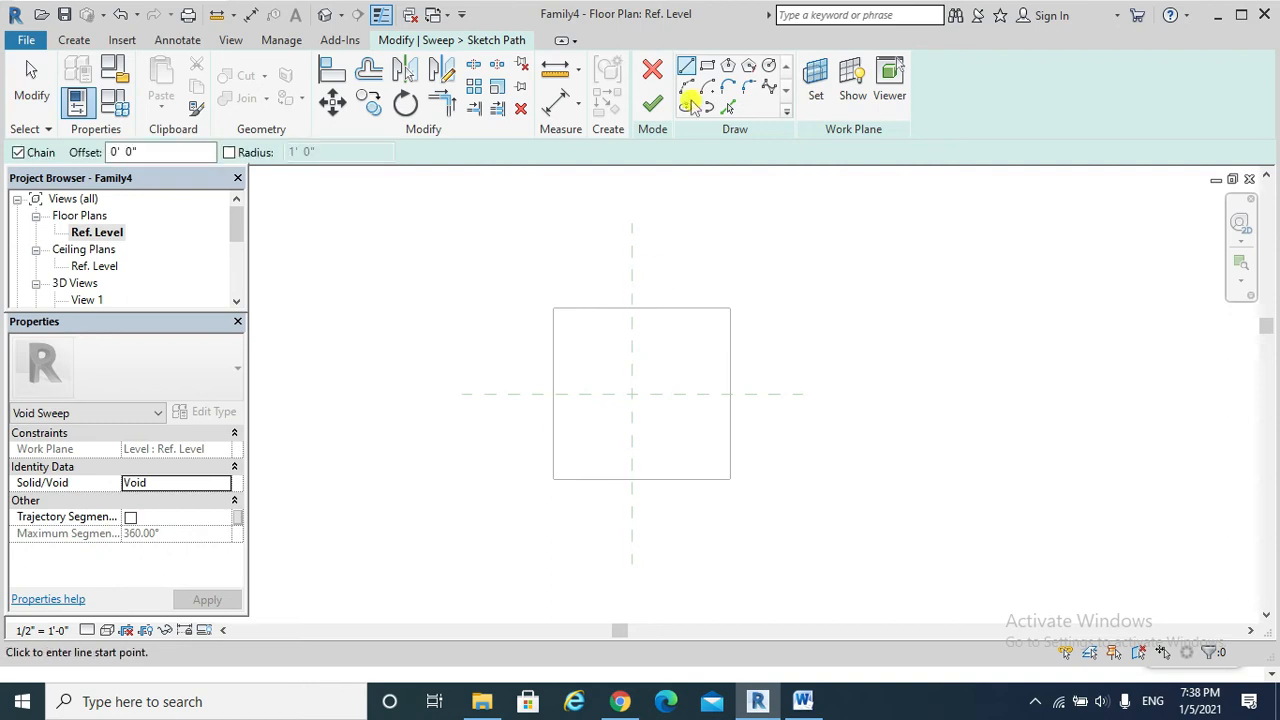
click(556, 479)
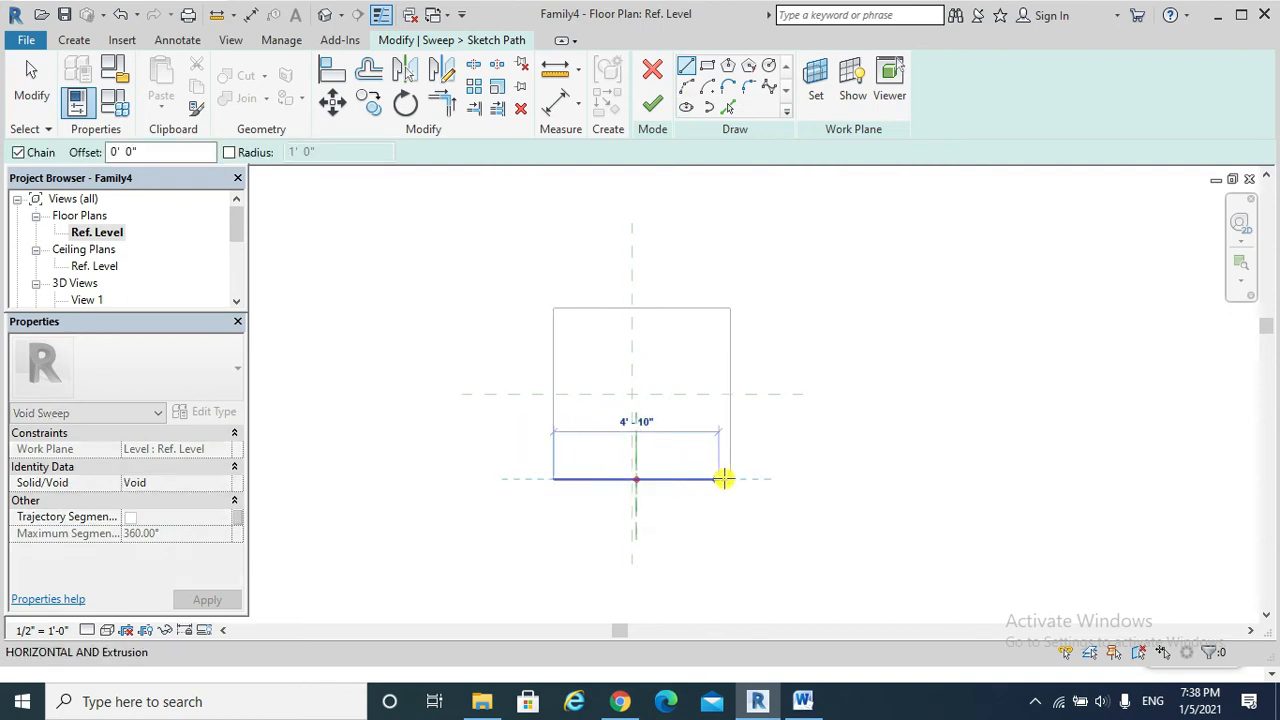
click(730, 479)
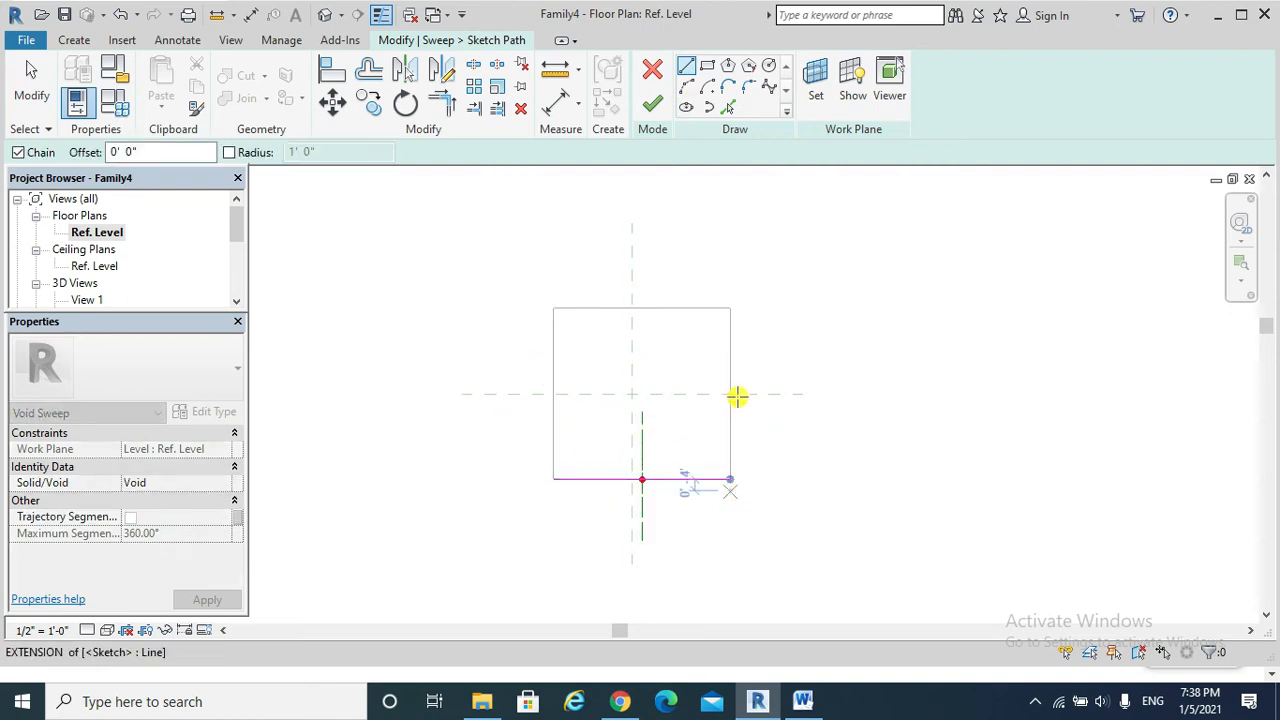
key(Escape)
click(655, 105)
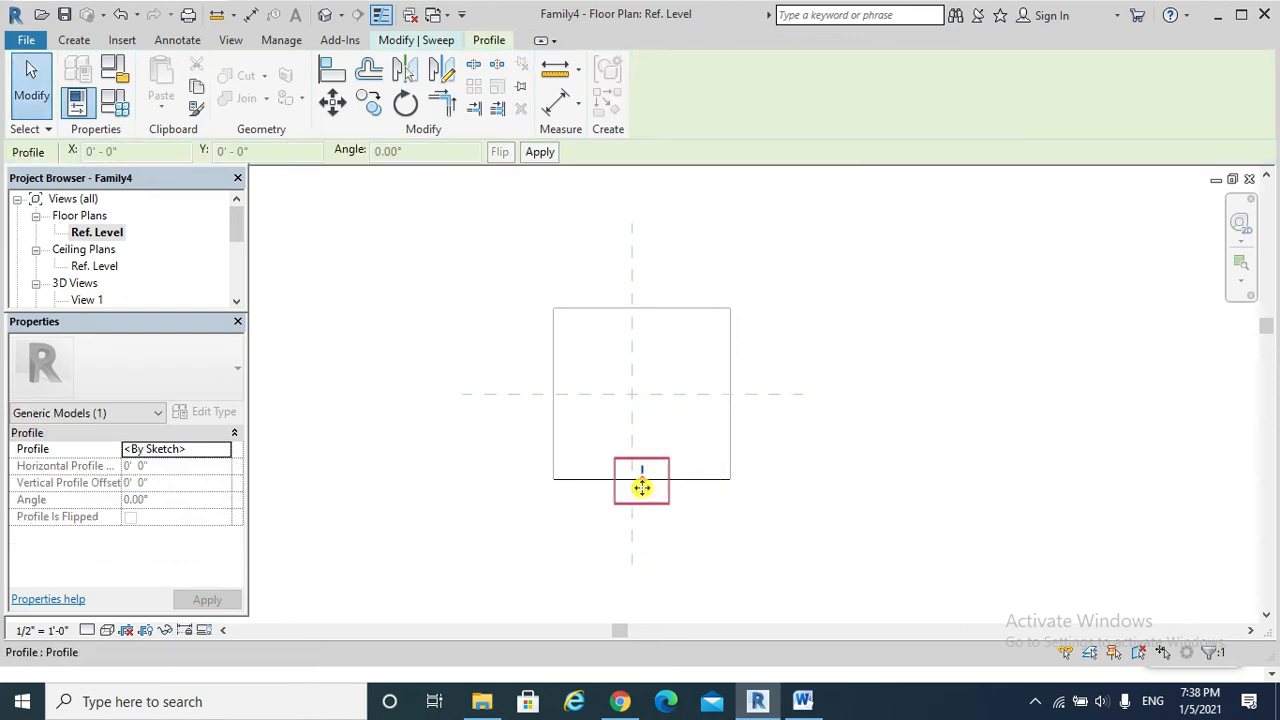
Sketch the sweep profile in the Left elevation as a circle of about 4" radius centred on the path.
double_click(642, 488)
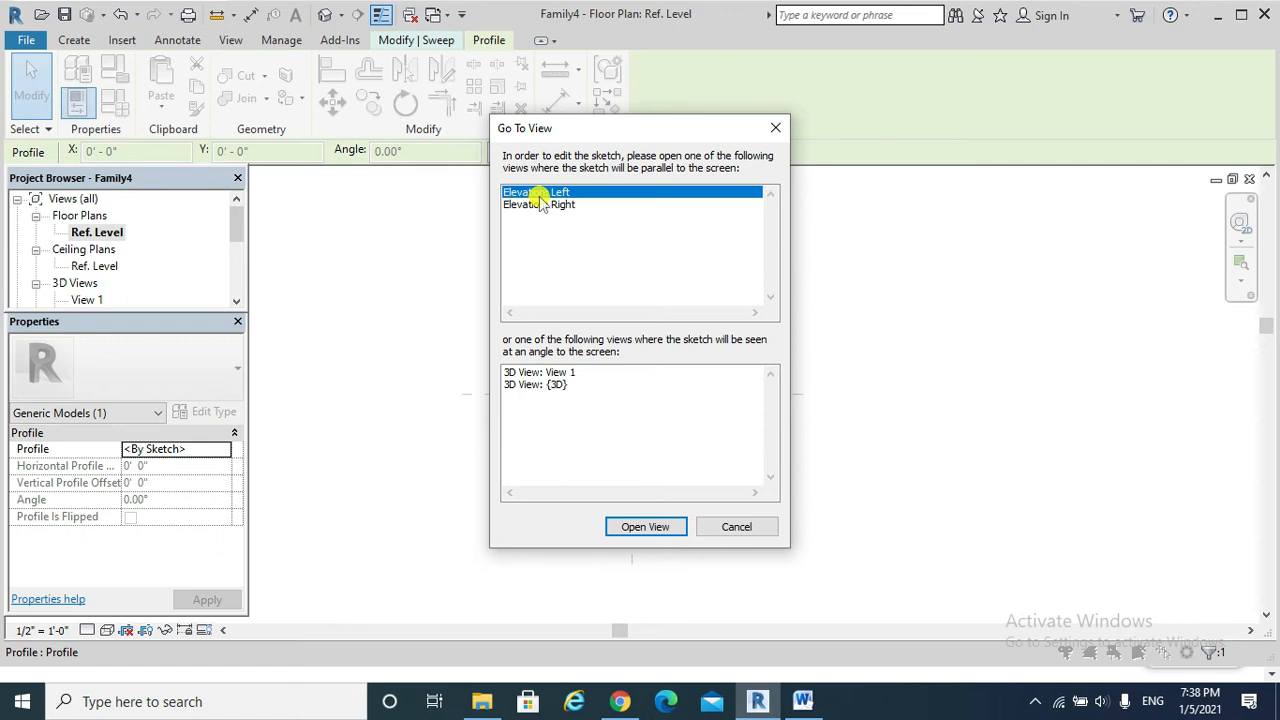
click(635, 524)
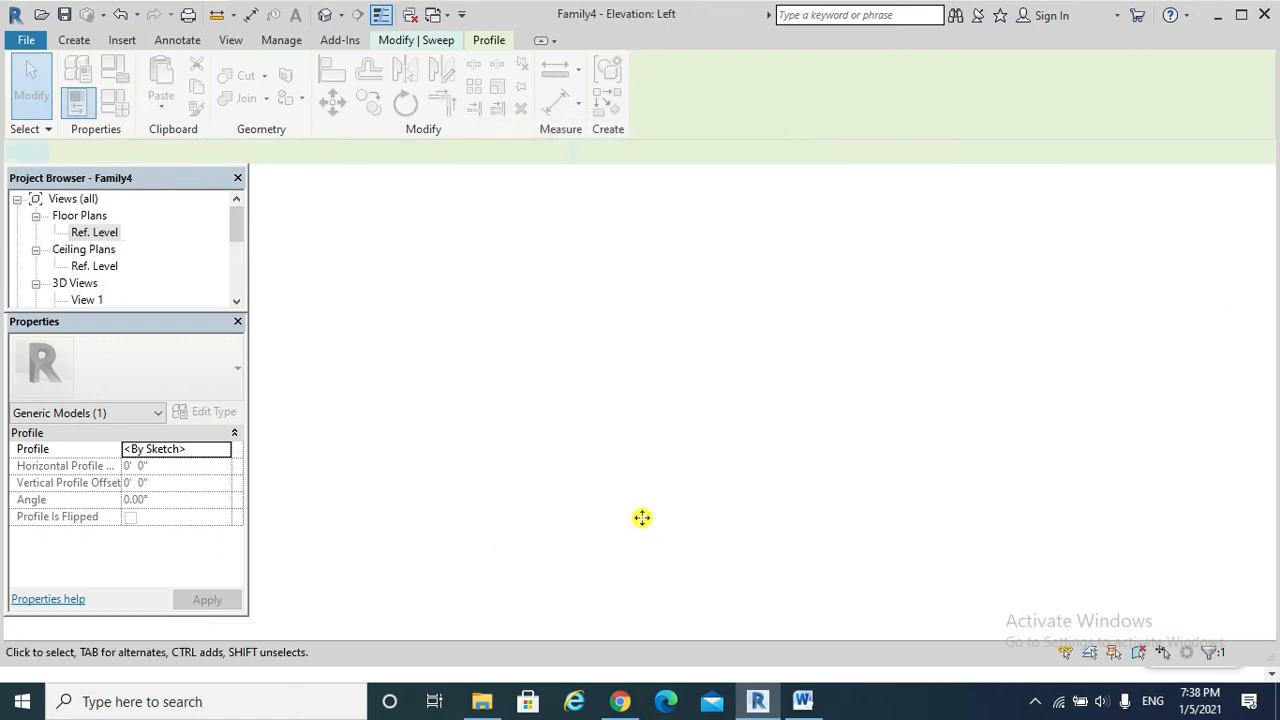
right_click(682, 422)
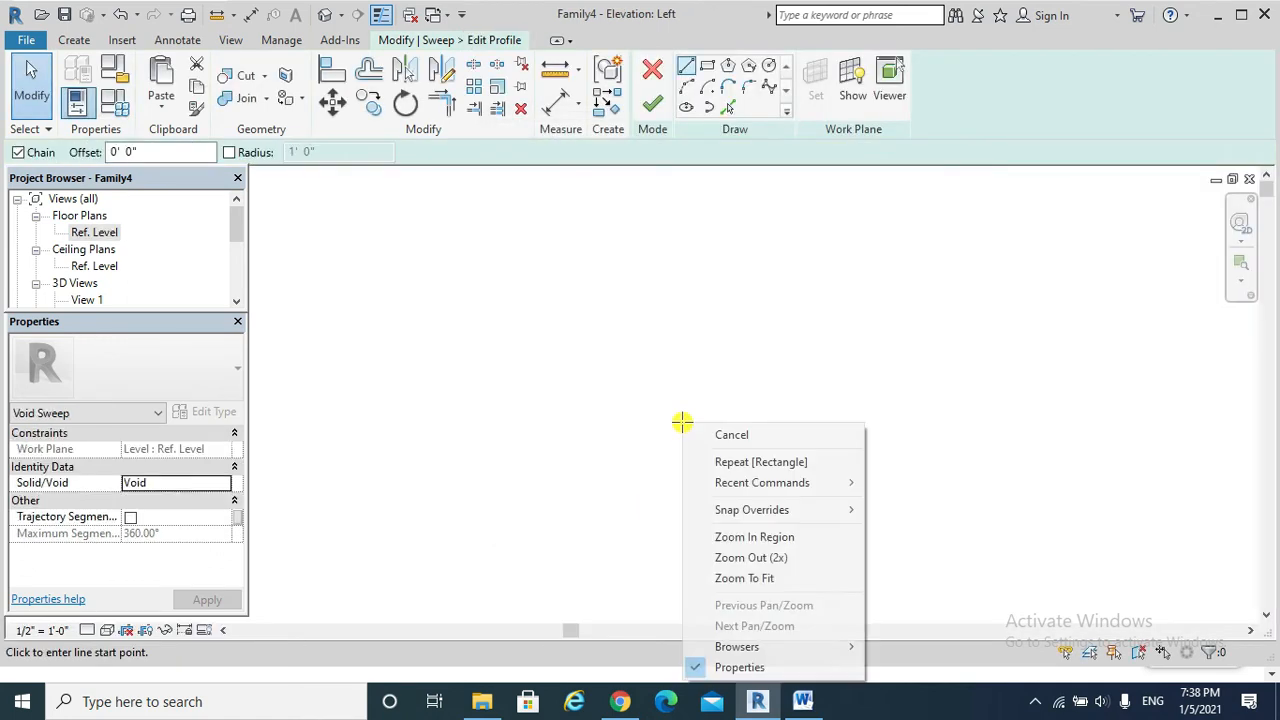
click(757, 572)
scroll(674, 514, up, 4)
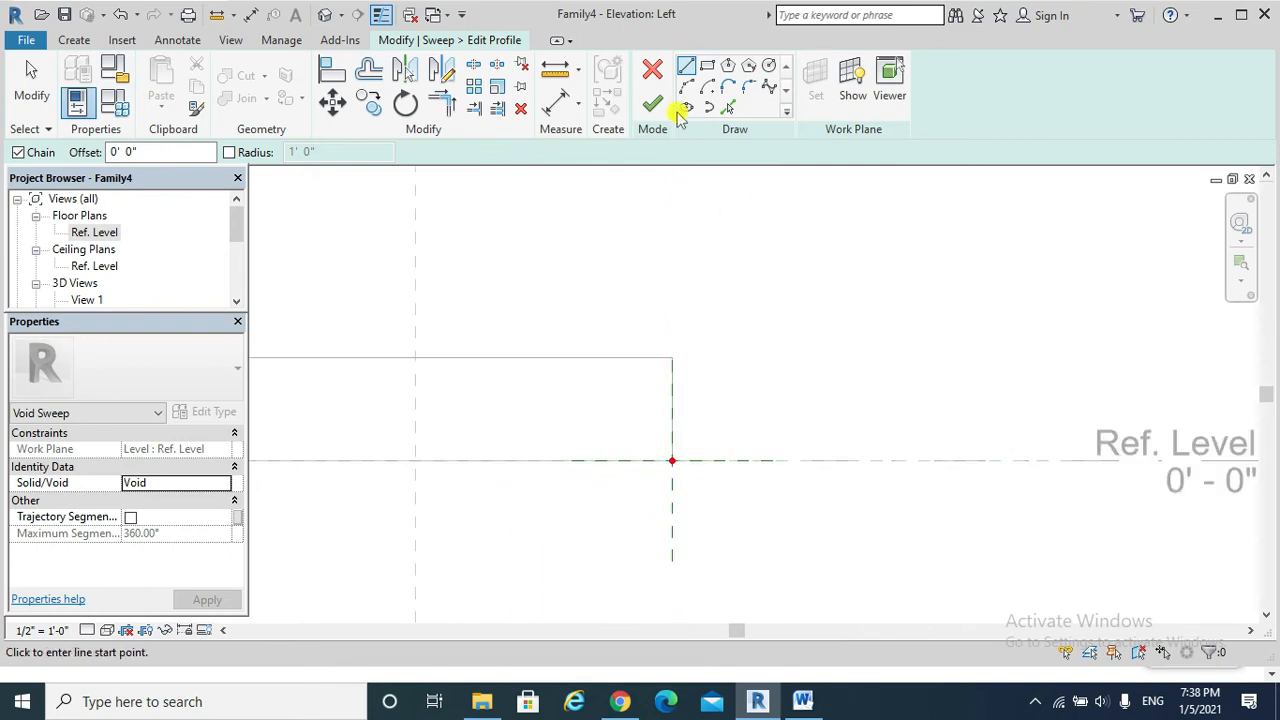
click(770, 68)
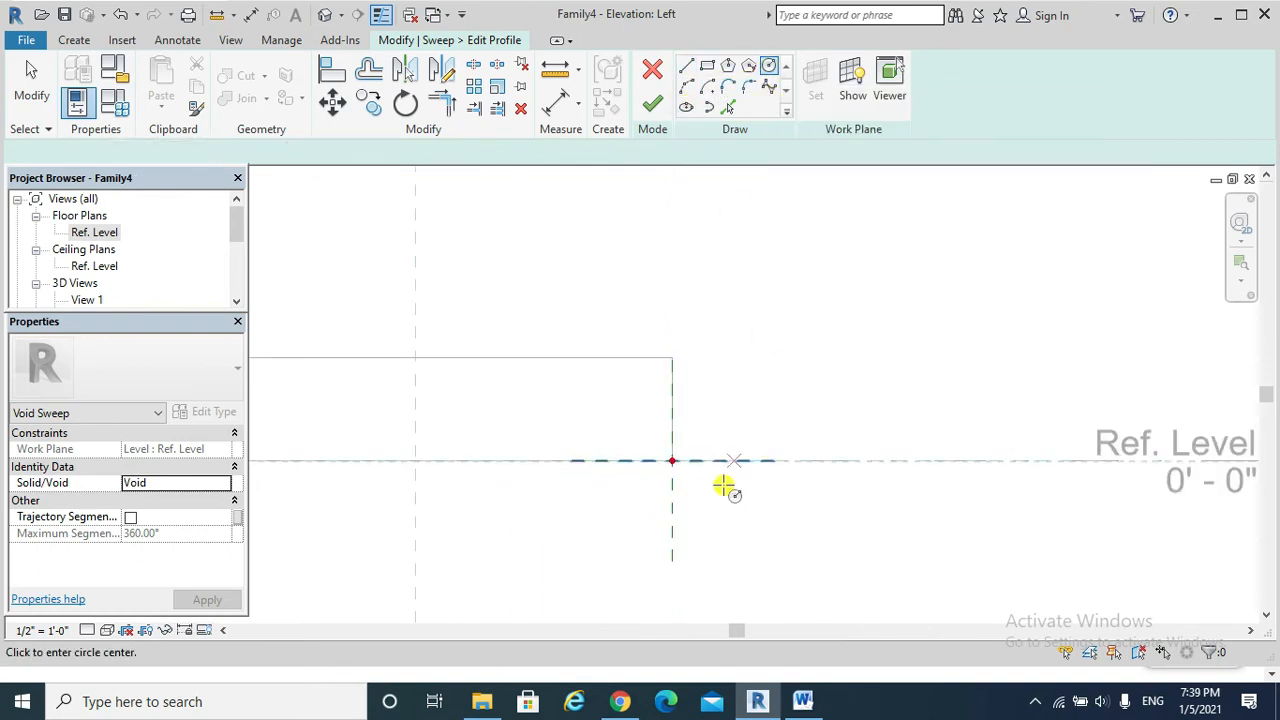
click(670, 460)
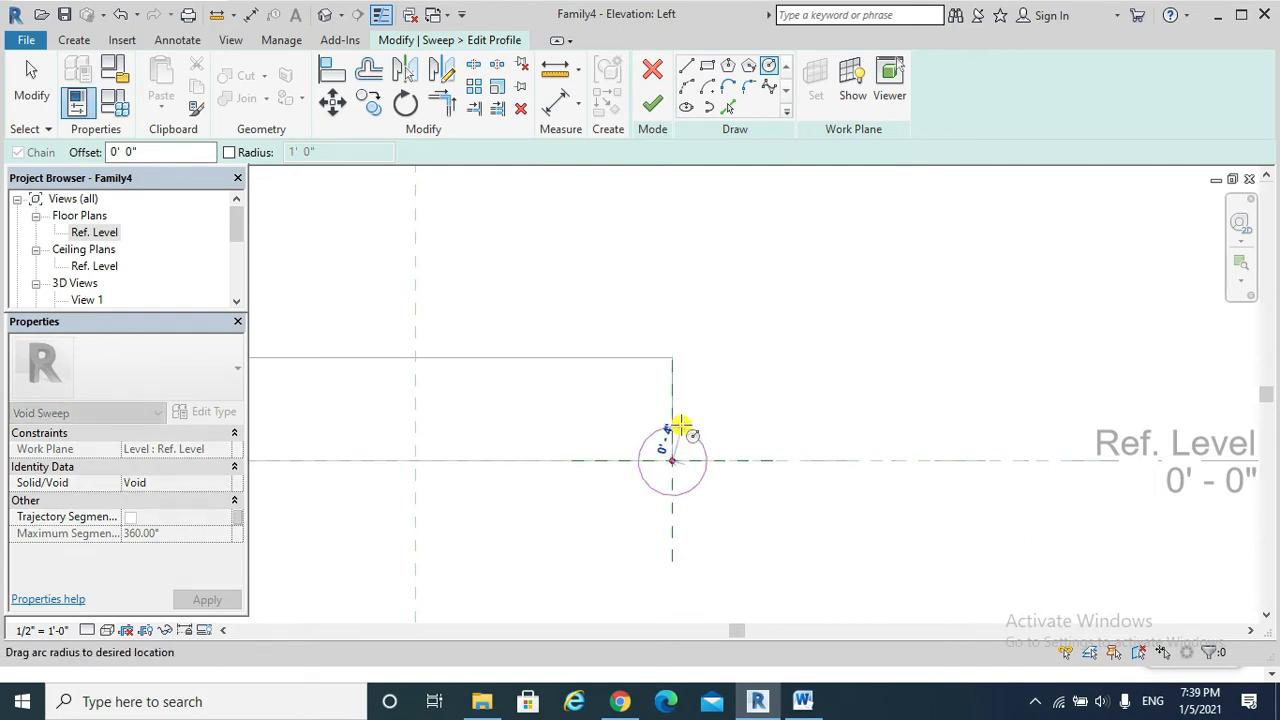
click(676, 424)
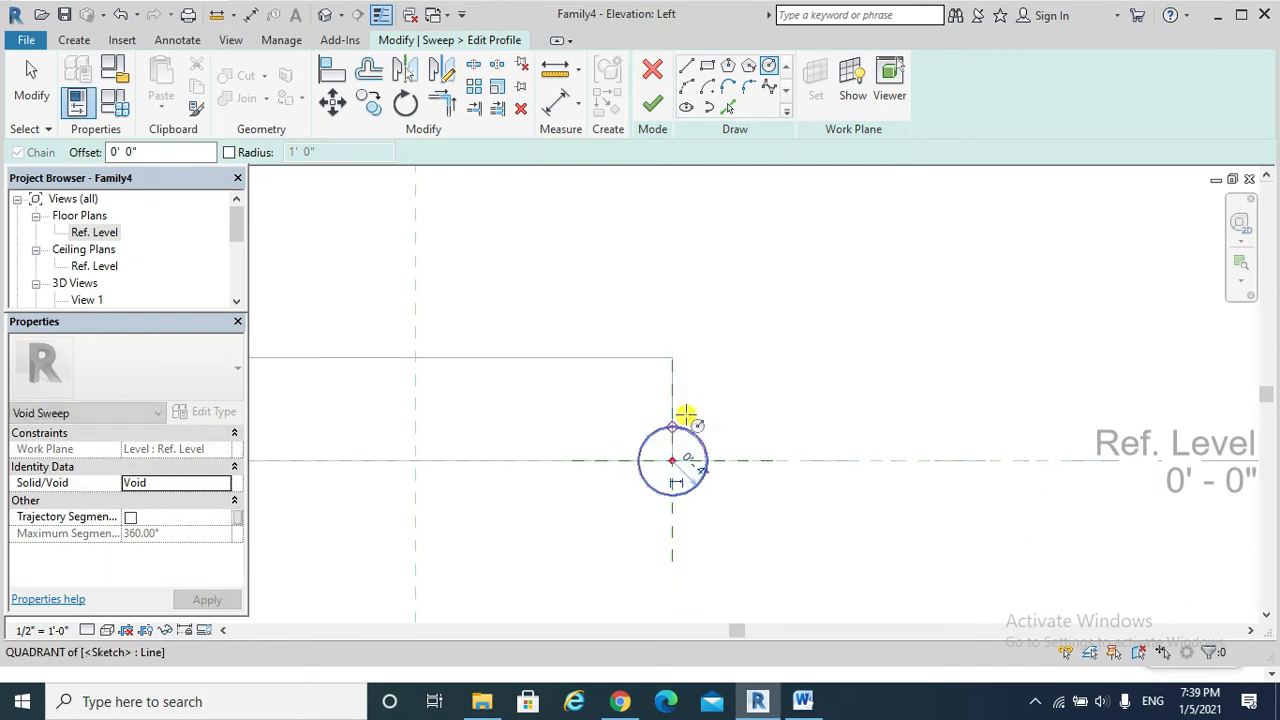
click(656, 106)
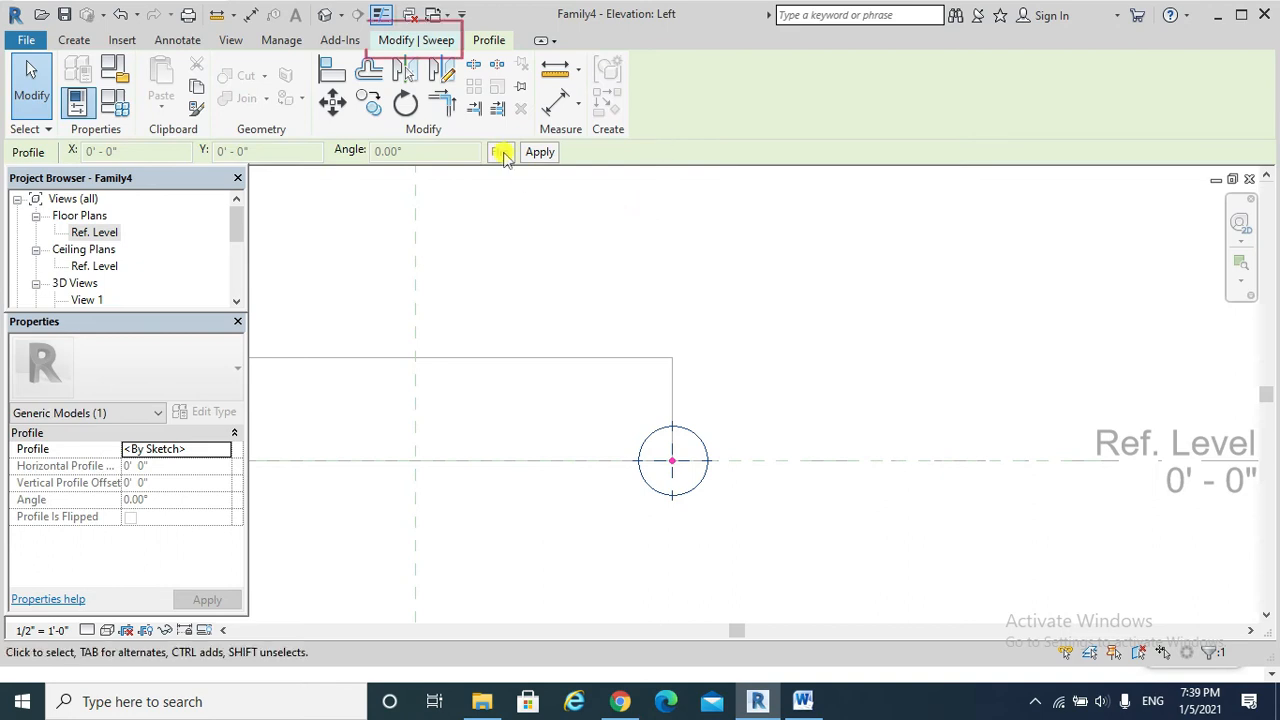
Finish the void sweep and inspect the groove along the extrusion's edge in the 3D view.
click(408, 41)
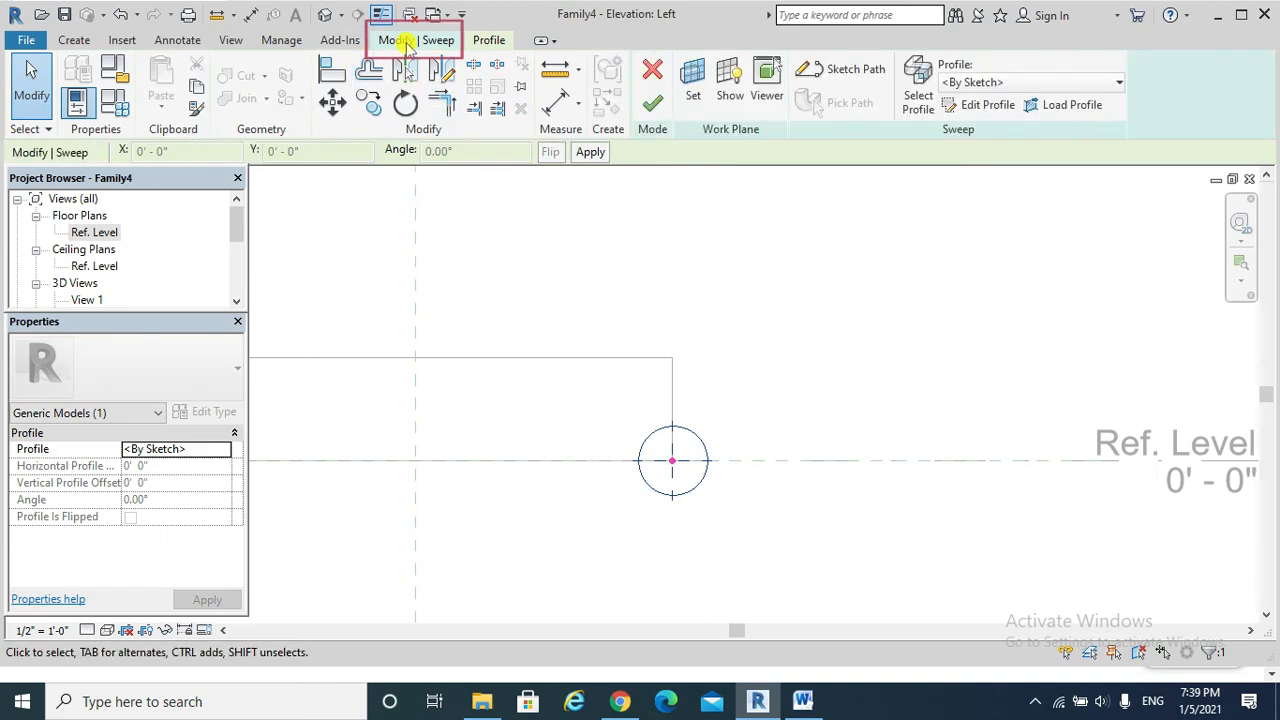
click(651, 106)
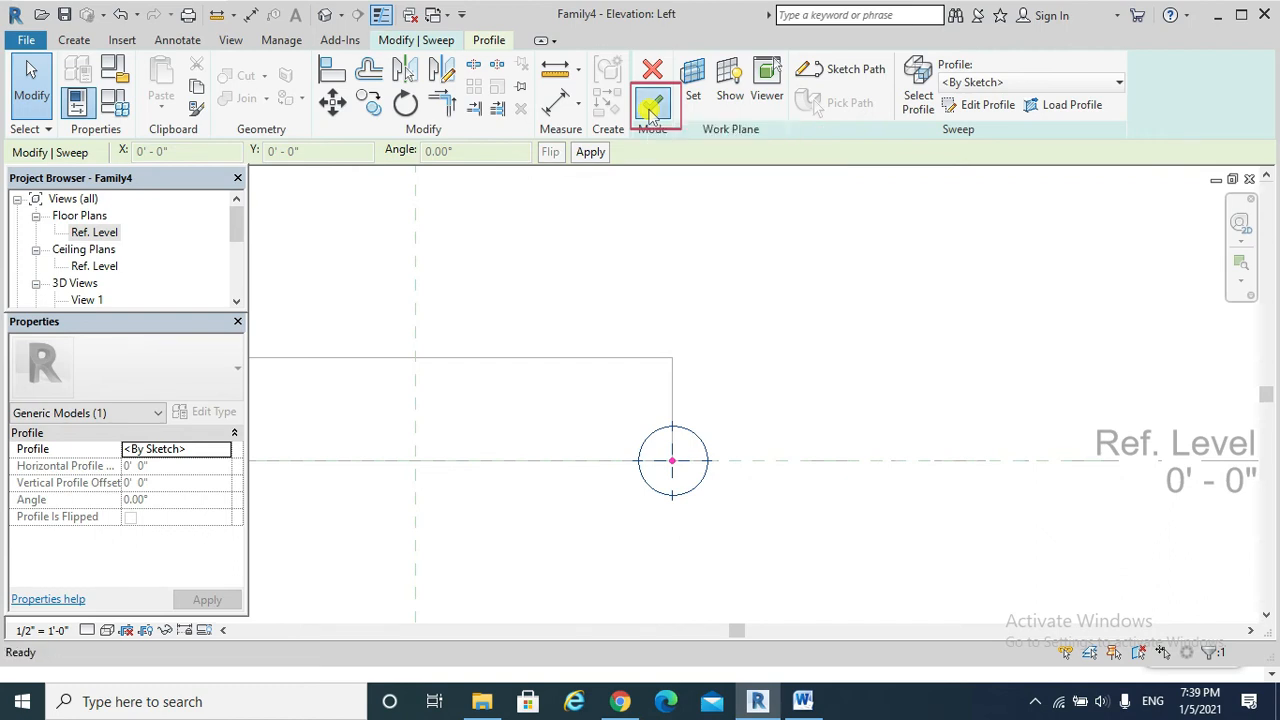
click(325, 14)
shift+middle_drag(638, 549, 631, 483)
scroll(630, 515, up, 3)
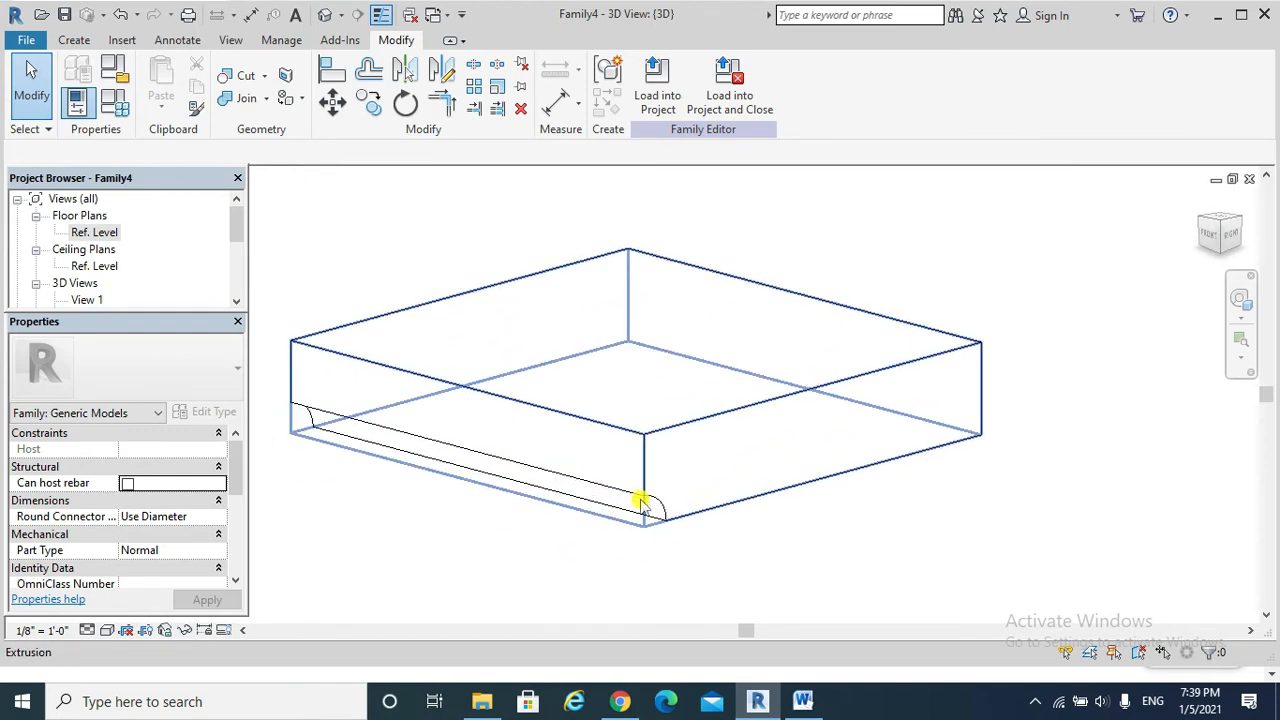
shift+middle_drag(641, 508, 716, 498)
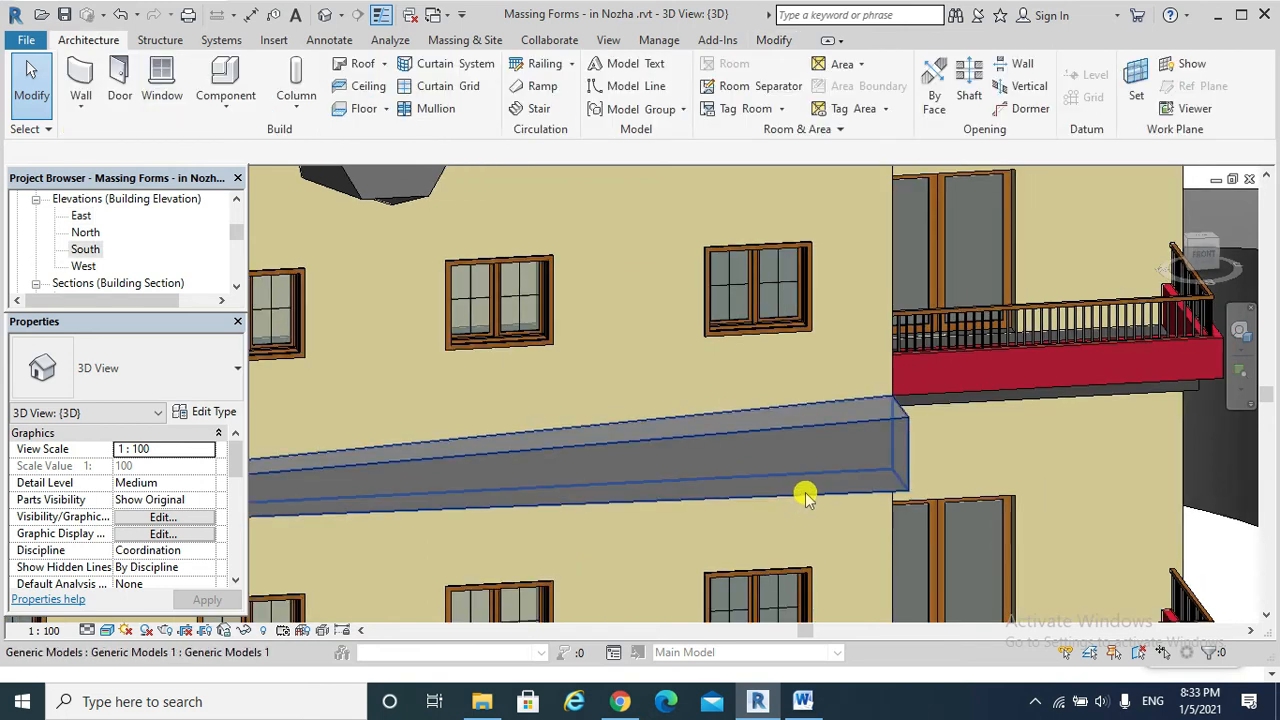
Edit the tapered in-place generic model in the South elevation and start a void extrusion on work plane Grid : south facade 1.
double_click(82, 250)
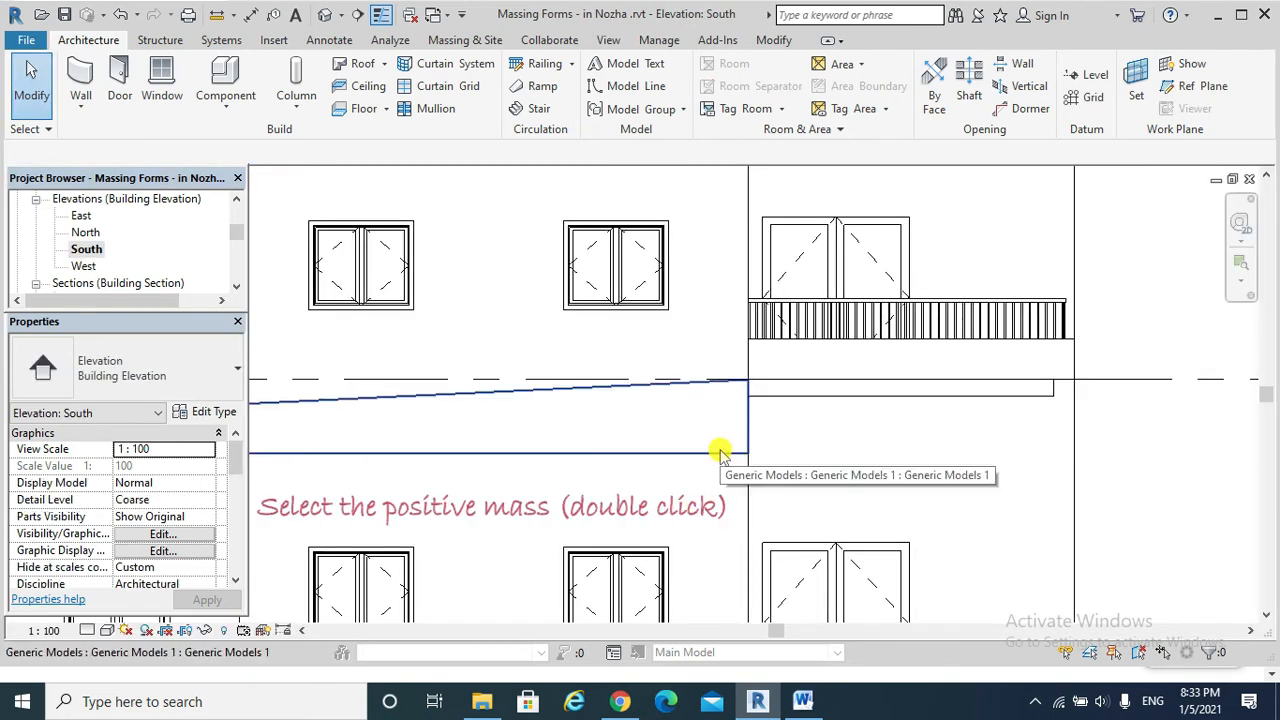
double_click(722, 454)
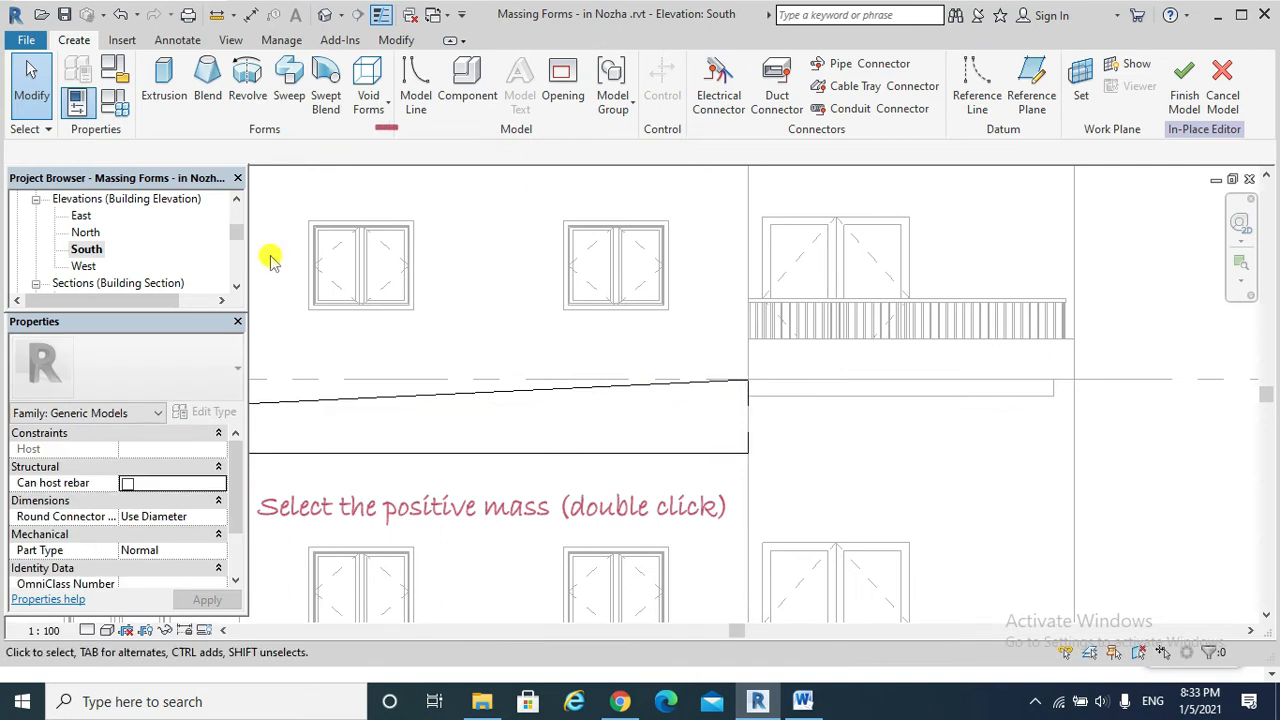
click(388, 110)
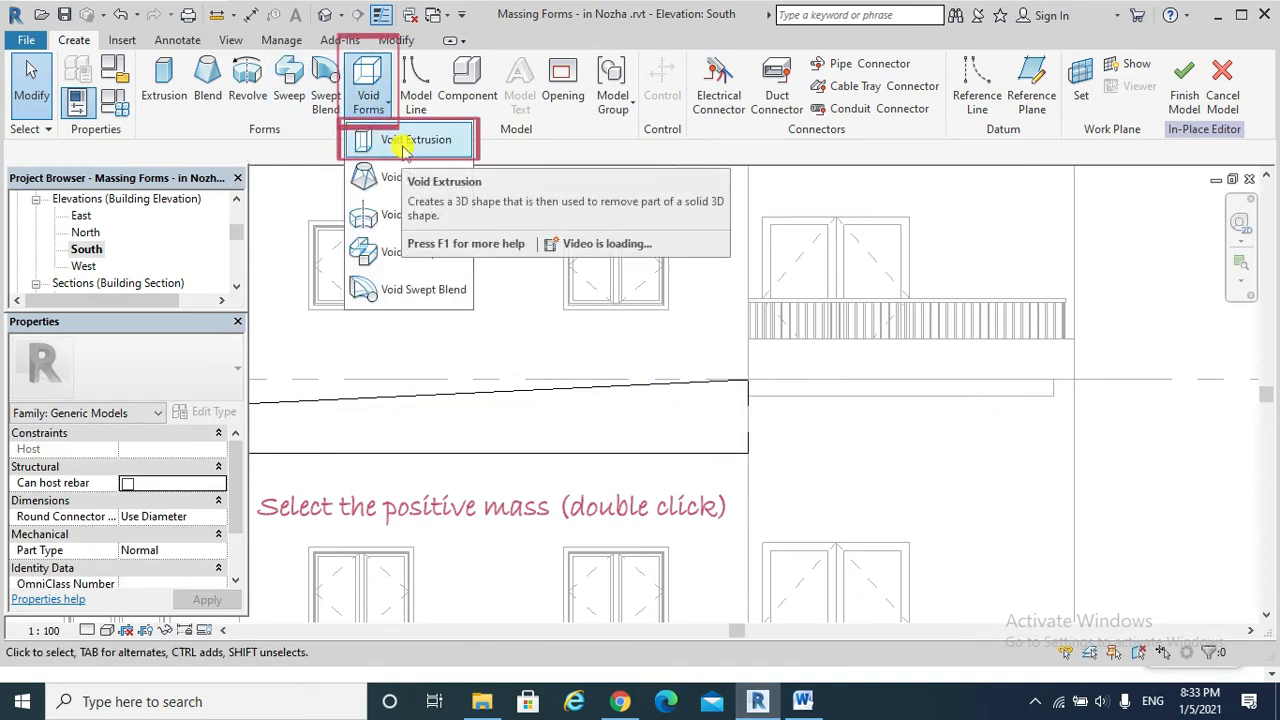
click(405, 146)
click(225, 323)
click(371, 325)
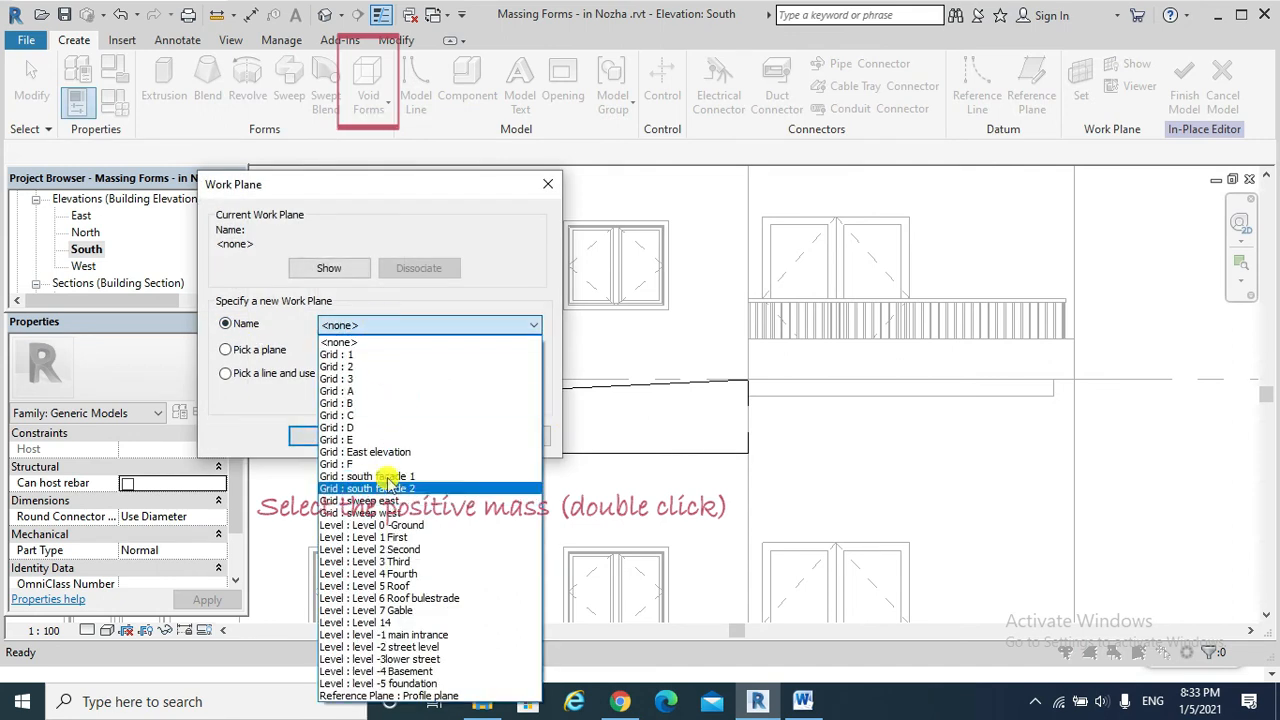
click(370, 477)
click(338, 436)
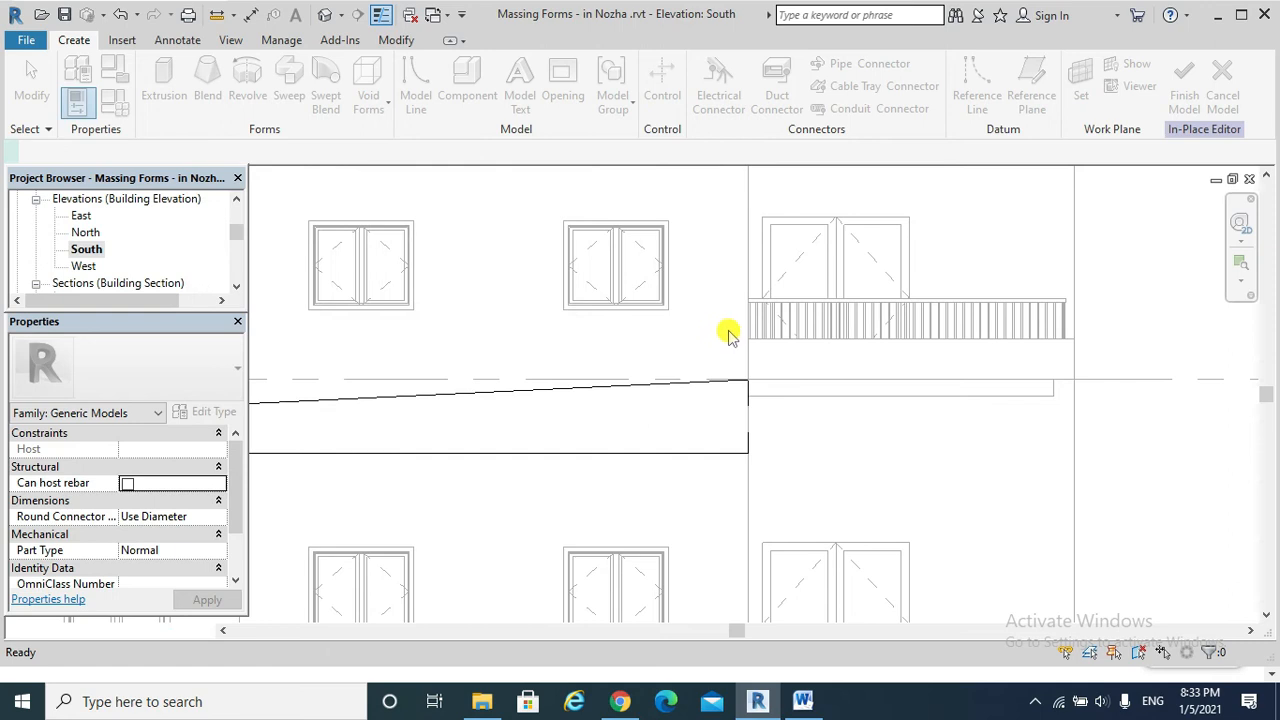
Sketch a circle of about 0.2 m radius inside the tapered form's deep end and finish the void extrusion.
click(768, 66)
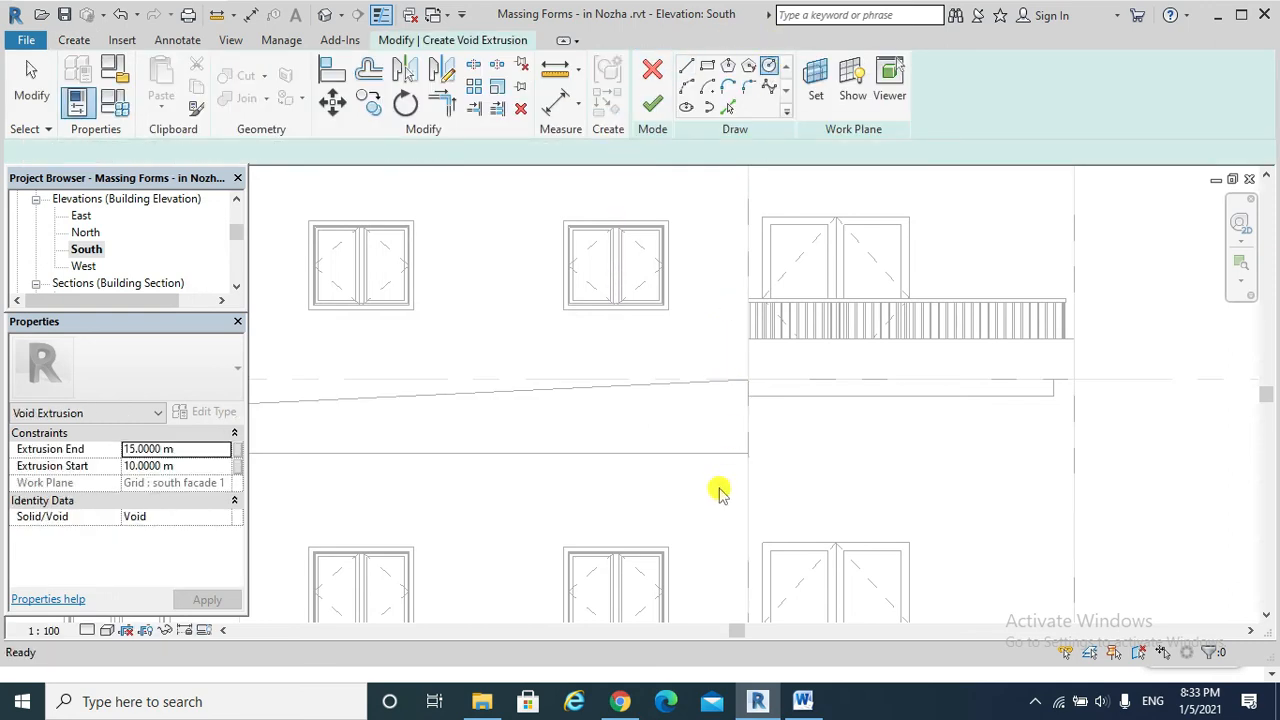
click(697, 407)
click(706, 401)
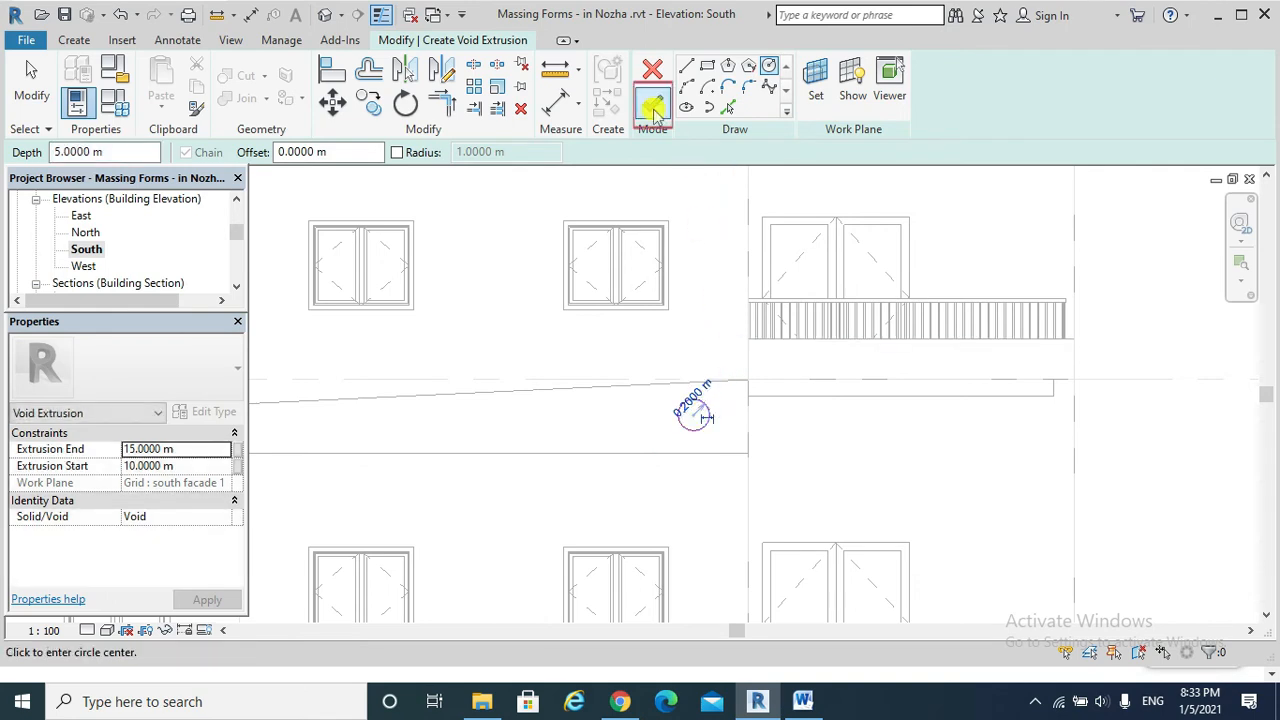
click(652, 104)
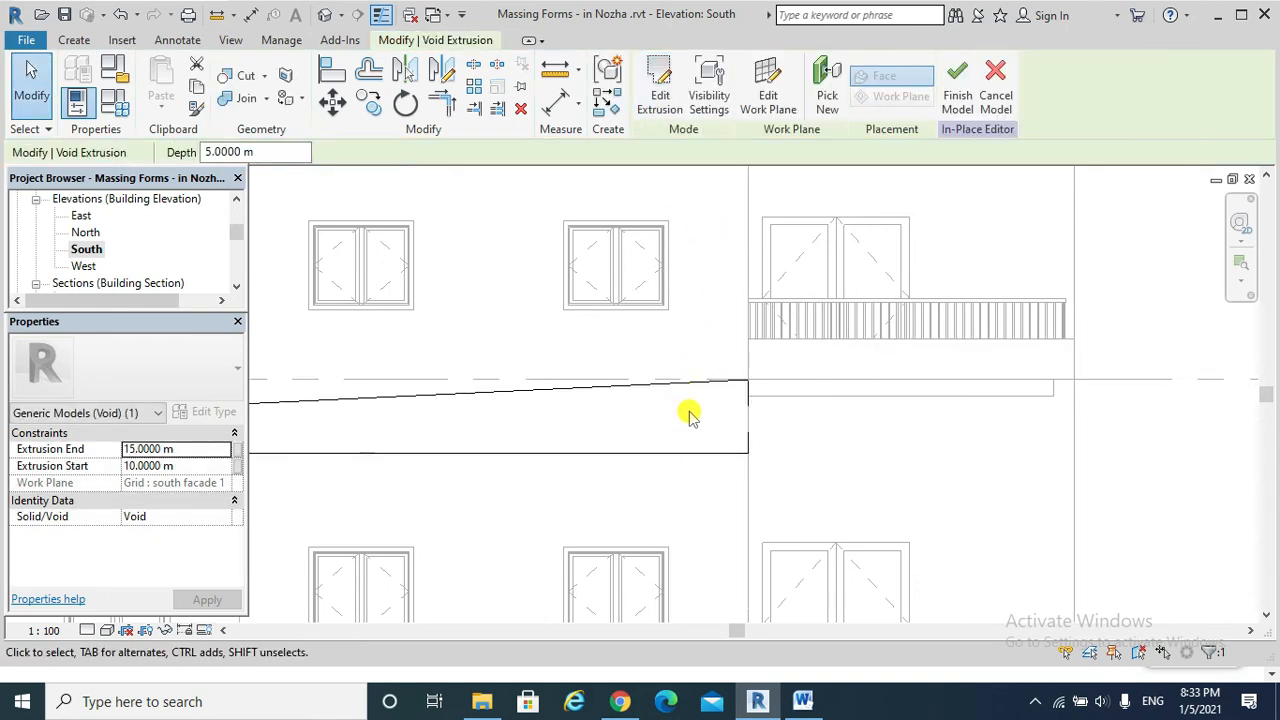
Try to finish the in-place model with the new void extrusion.
click(957, 88)
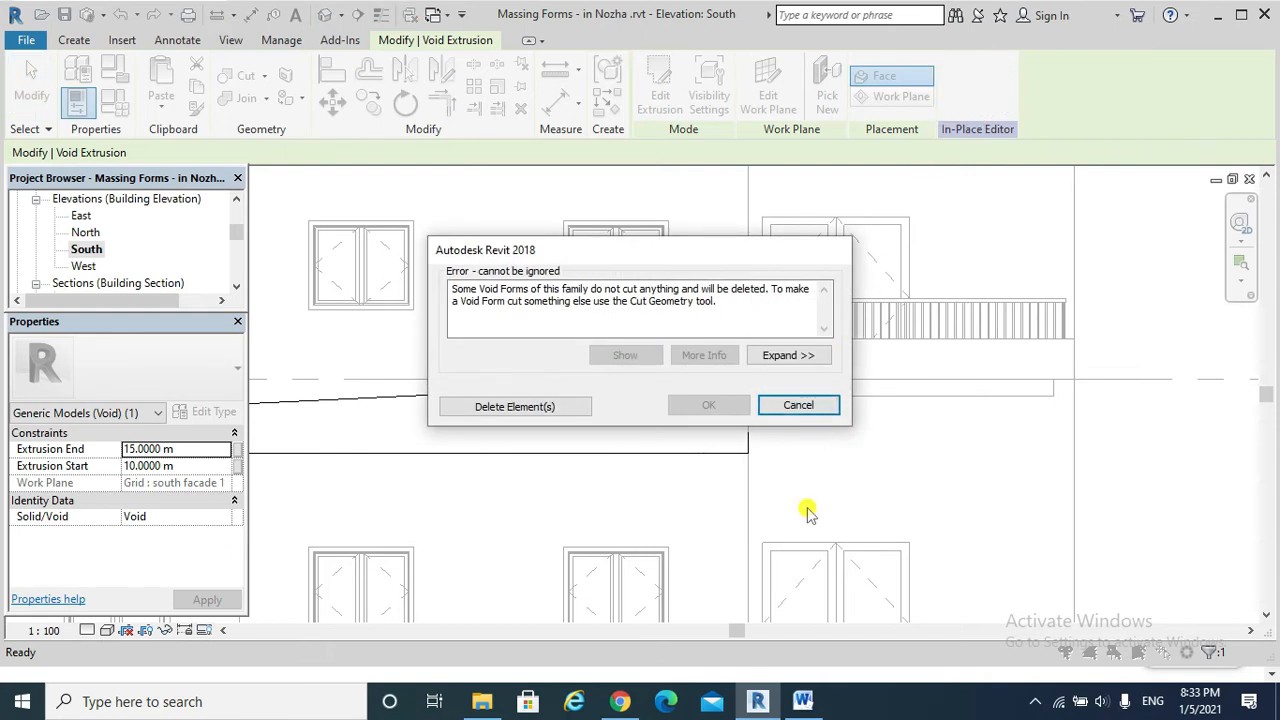
click(797, 407)
key(Escape)
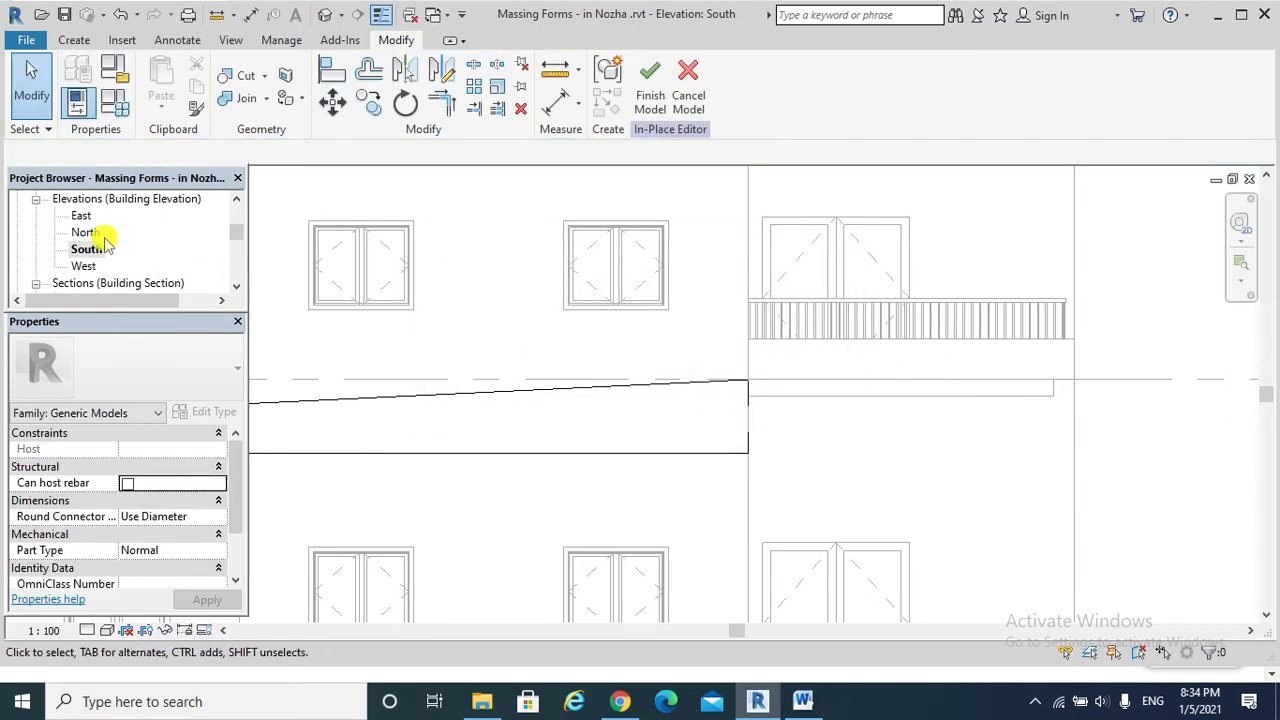
Stretch the void extrusion through the tapered form in the East elevation, to an extrusion start of about -2.6 m.
double_click(82, 216)
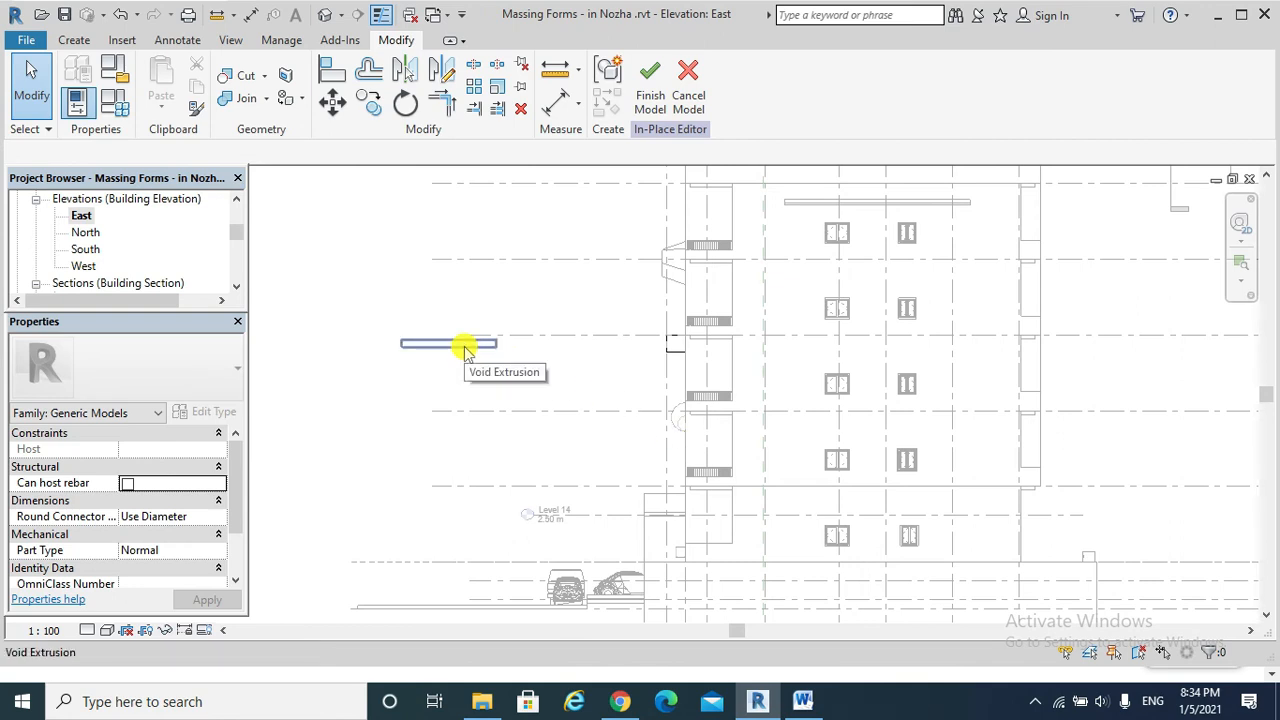
click(475, 345)
drag(503, 345, 725, 350)
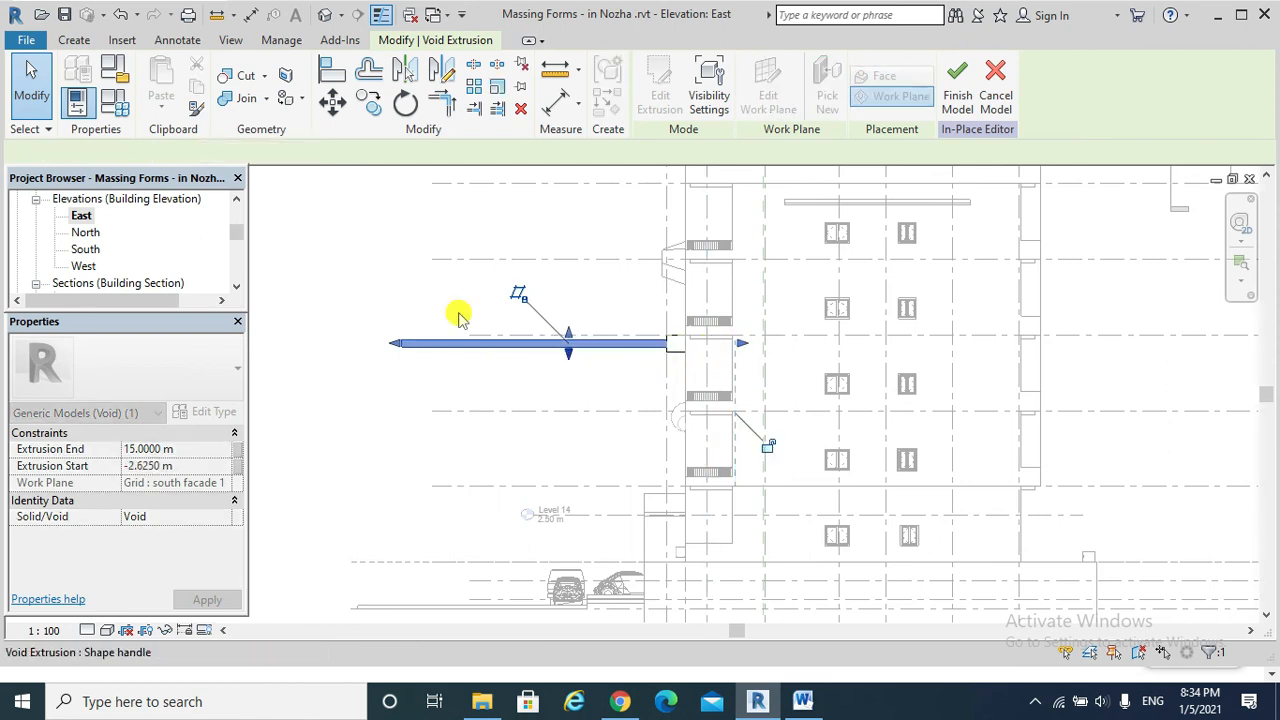
Cut the tapered solid with the void extrusion, finishing the in-place model and checking the hole in the 3D view.
click(240, 79)
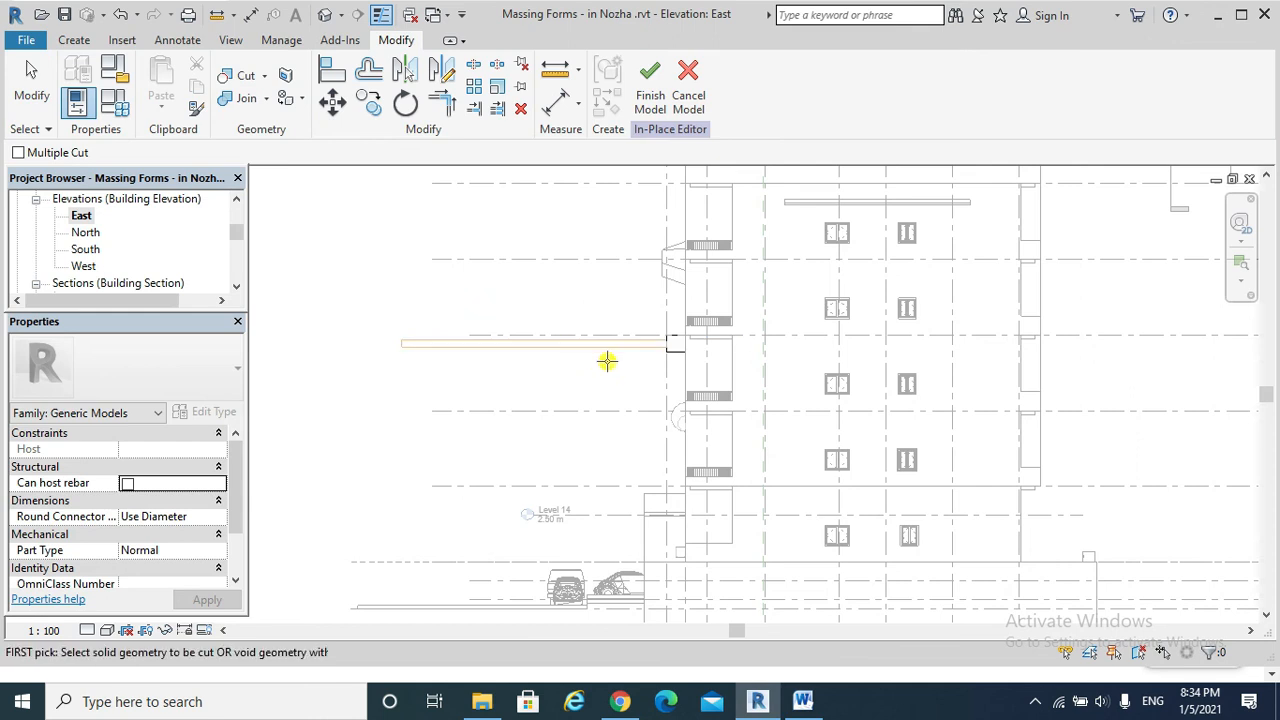
click(674, 346)
click(652, 344)
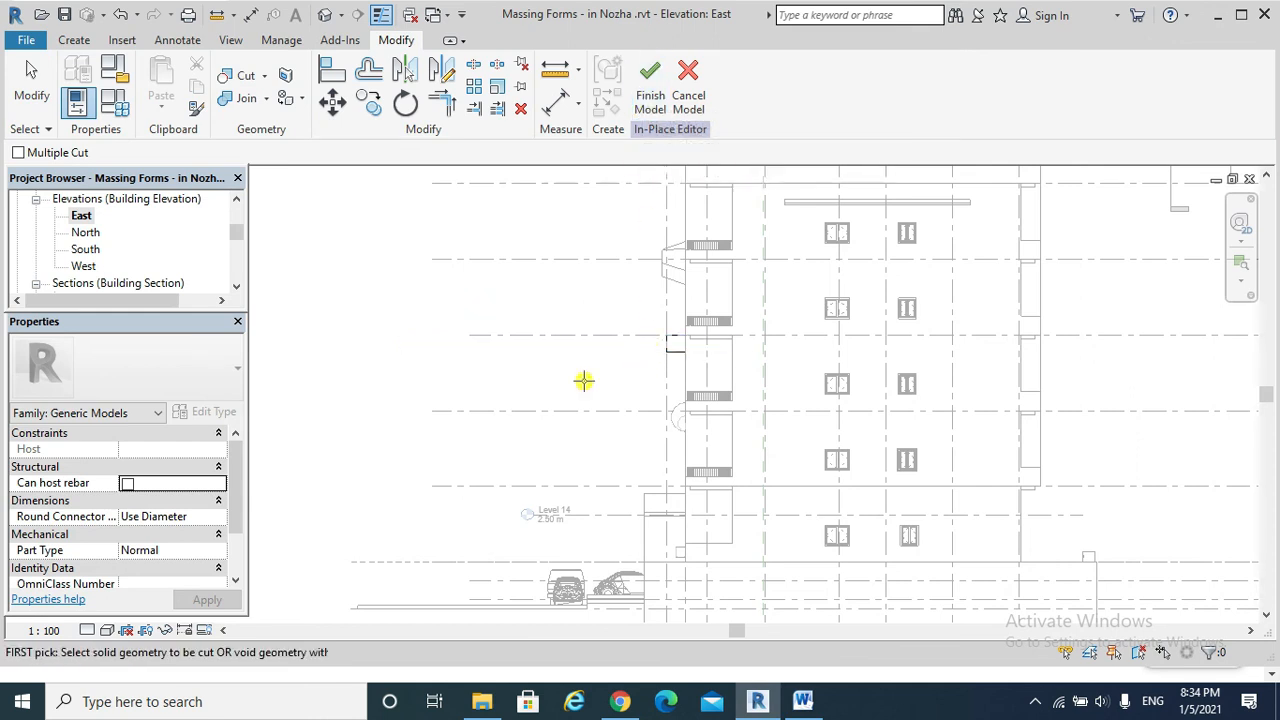
click(650, 85)
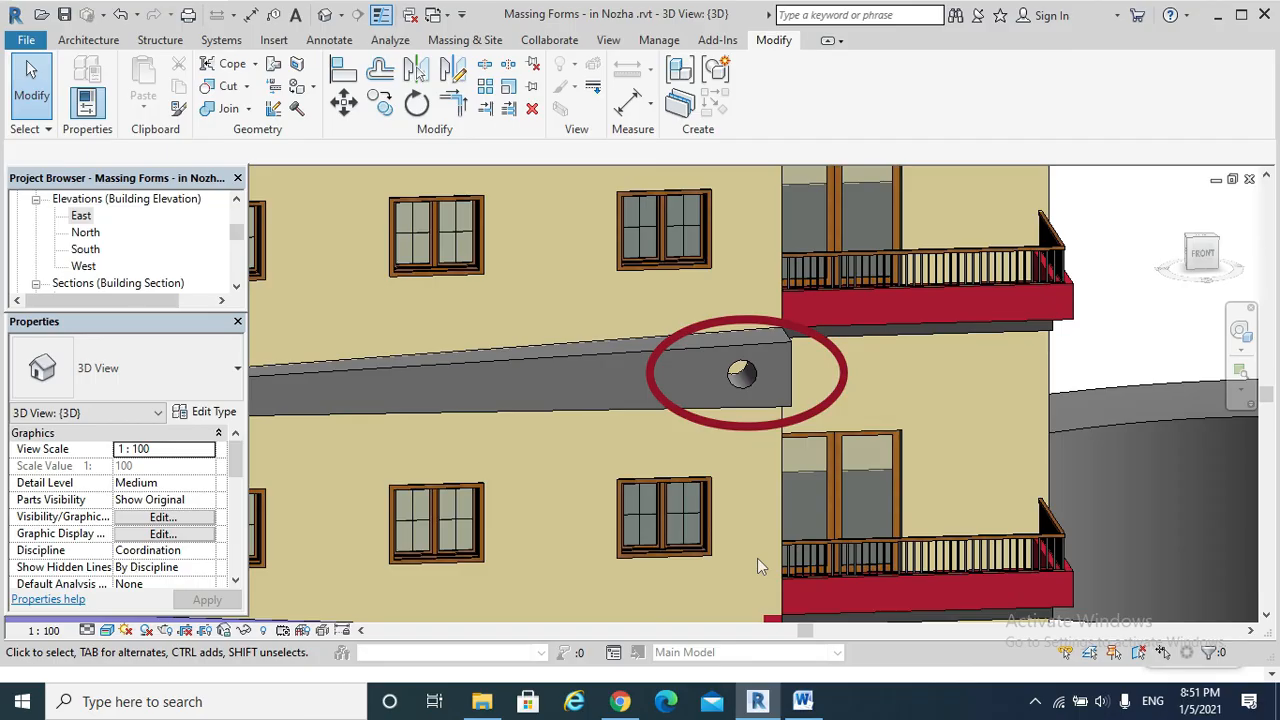
scroll(721, 386, up, 2)
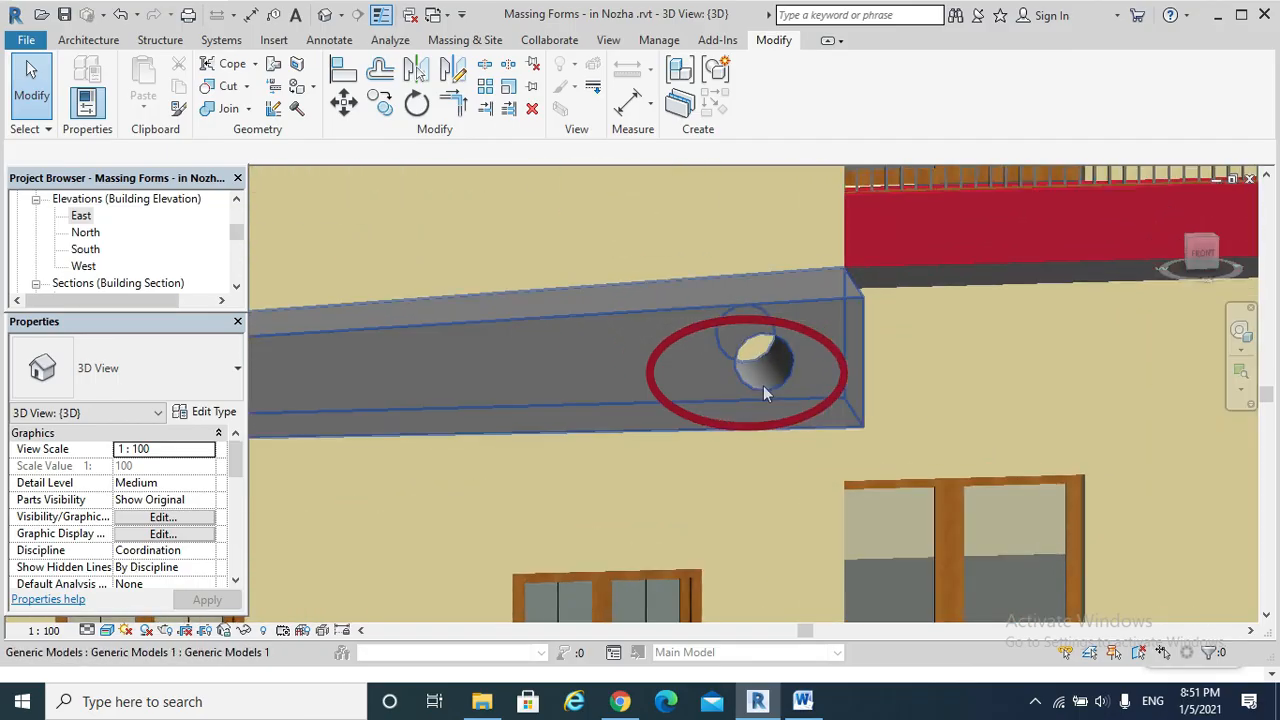
scroll(768, 386, down, 3)
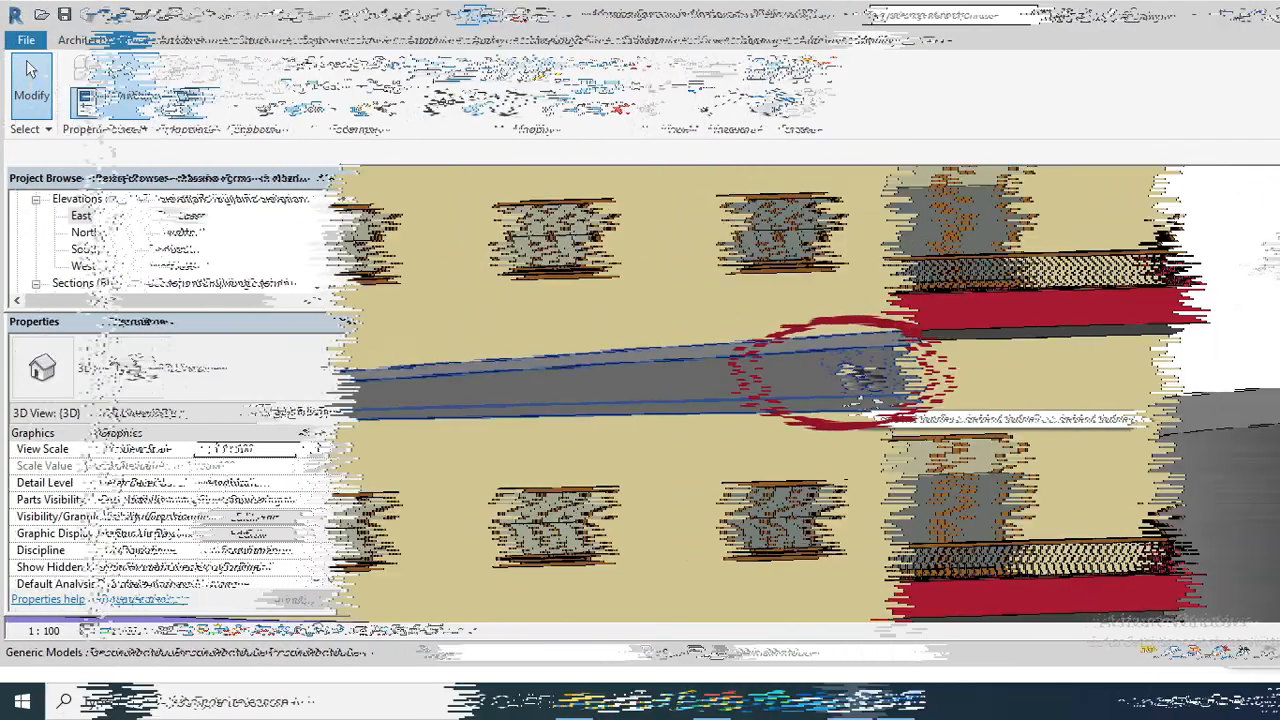